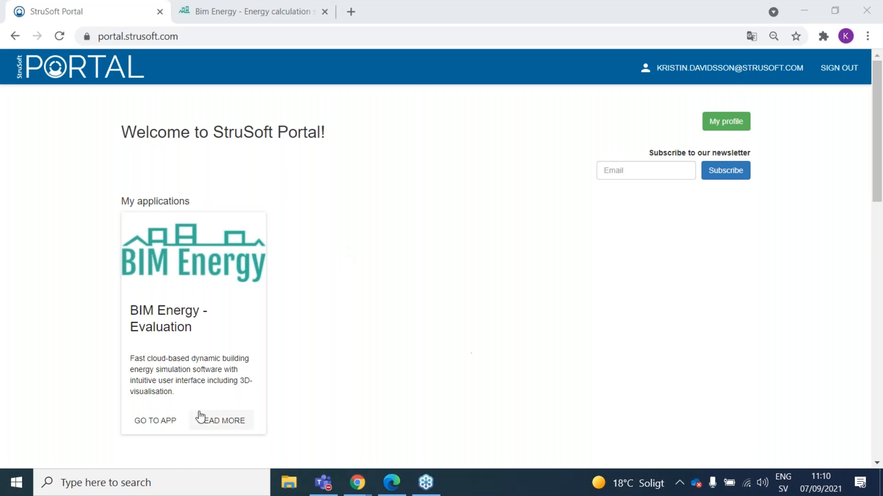
Step: Launch the BIM Energy Evaluation application, log in, and display it in full screen
click(155, 422)
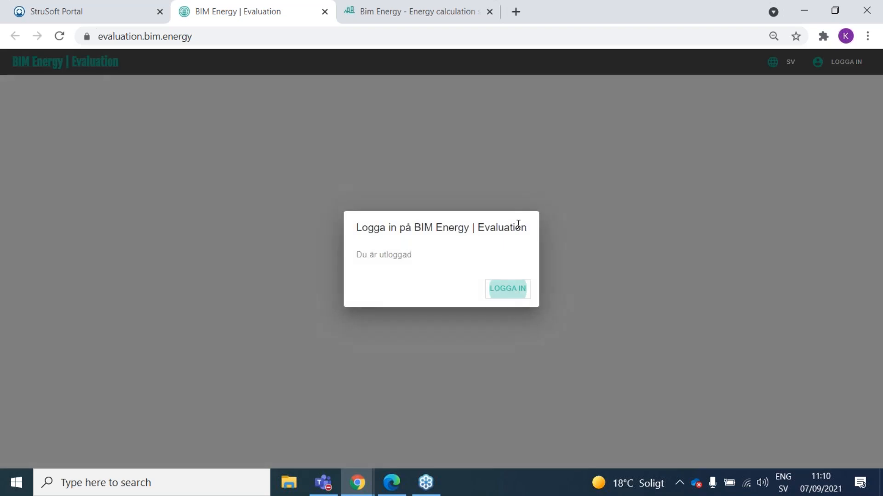
click(506, 293)
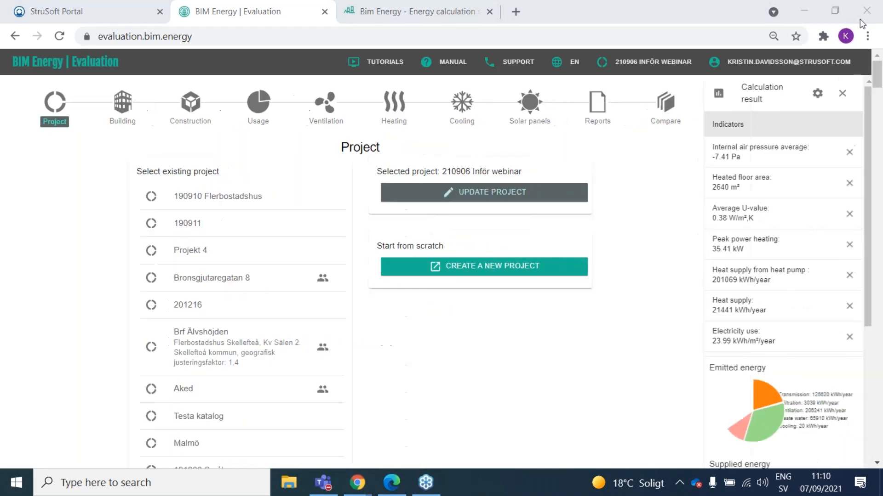
click(531, 350)
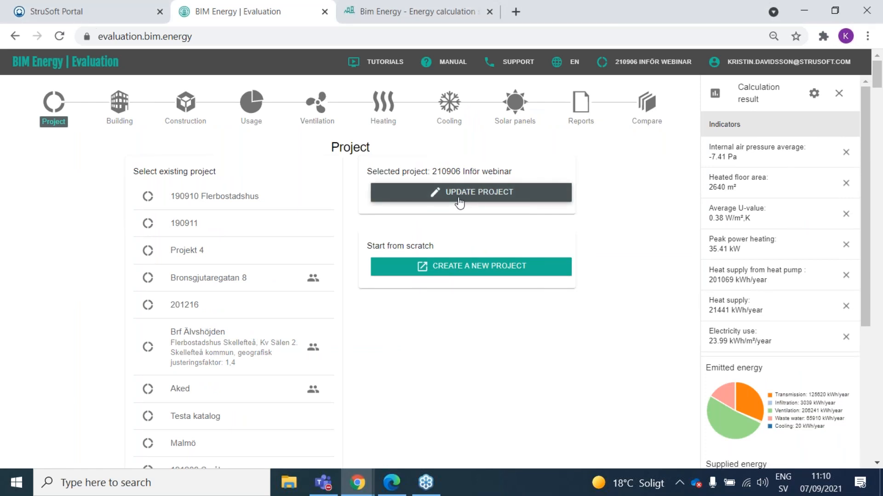
key(F11)
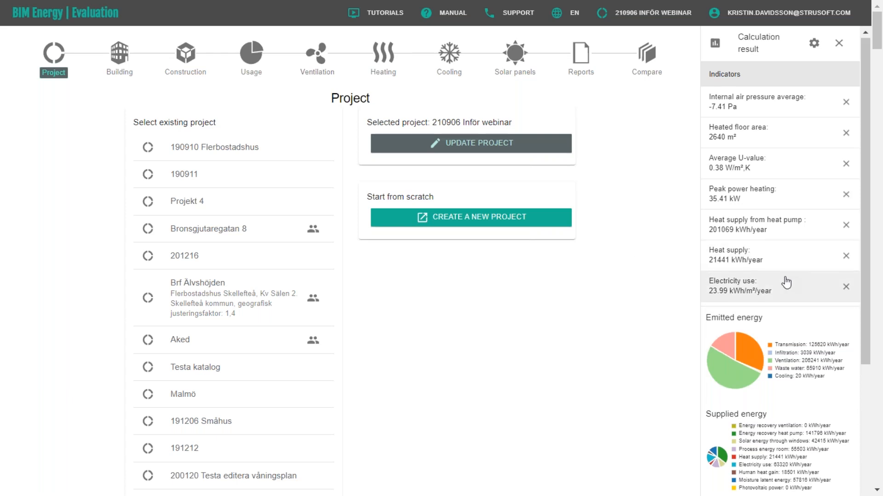
Step: Review the current project's calculation result indicators and its emitted energy, supplied energy, heat supply and electricity charts
scroll(784, 282, down, 1)
mouse_move(713, 308)
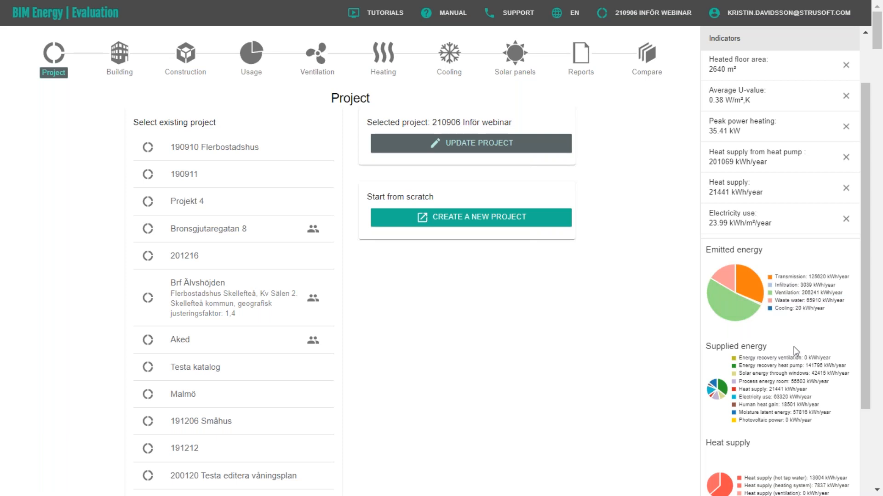
scroll(793, 346, down, 3)
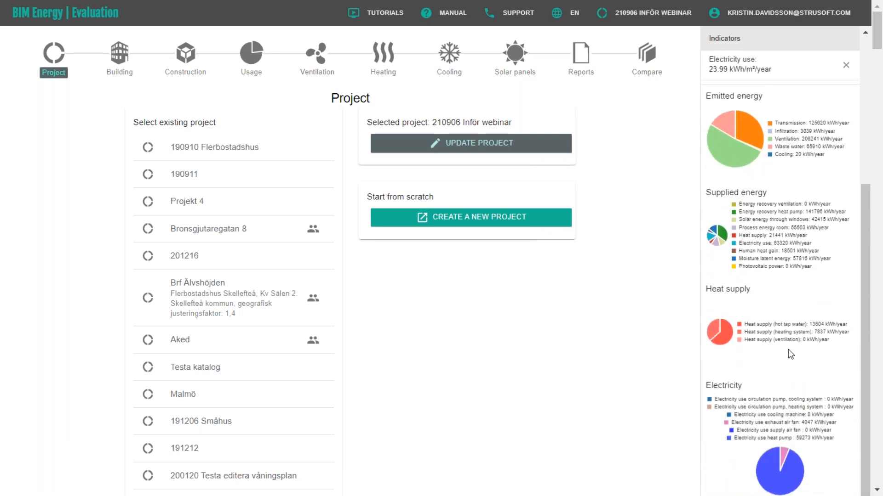
scroll(788, 378, up, 5)
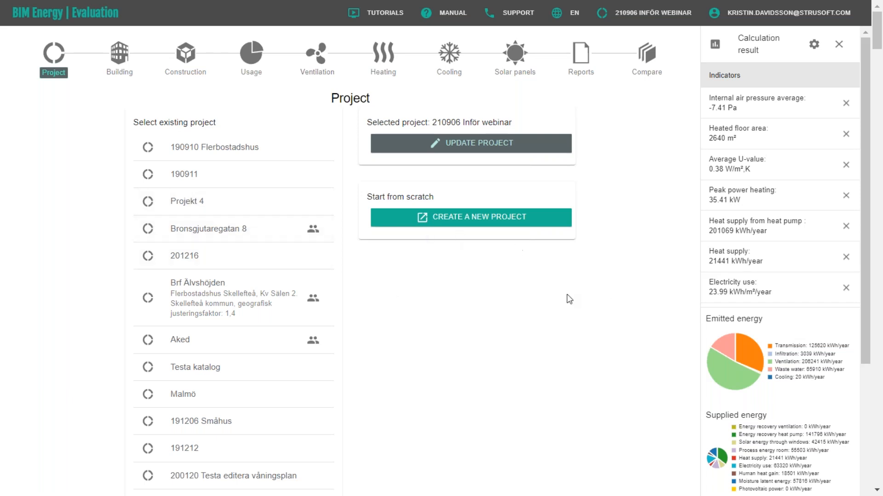
Step: Start a new project from scratch and name it 210907
click(466, 224)
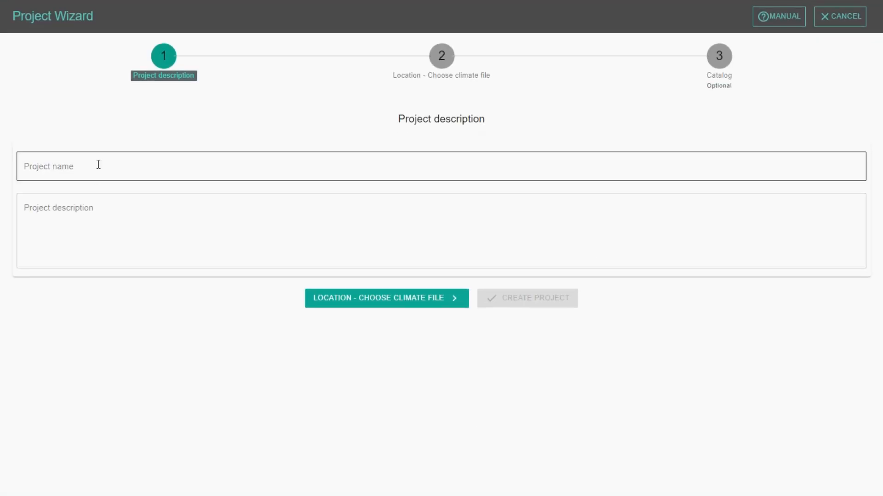
click(98, 165)
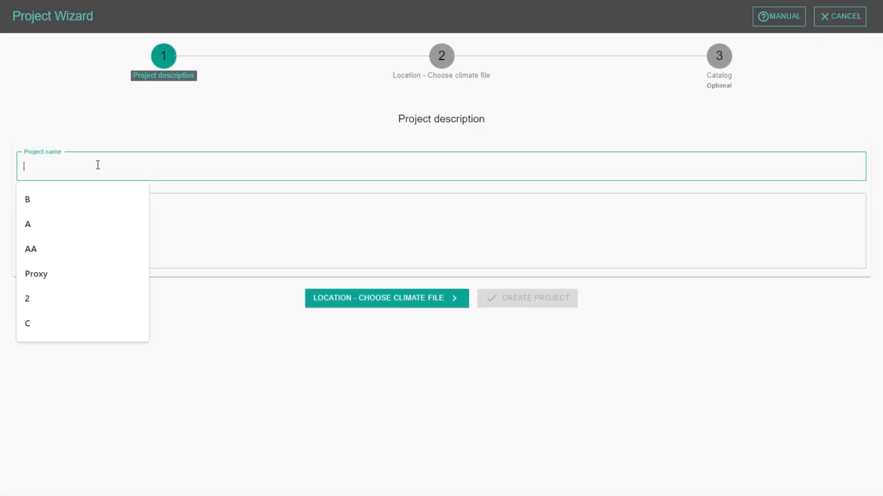
text(2109070)
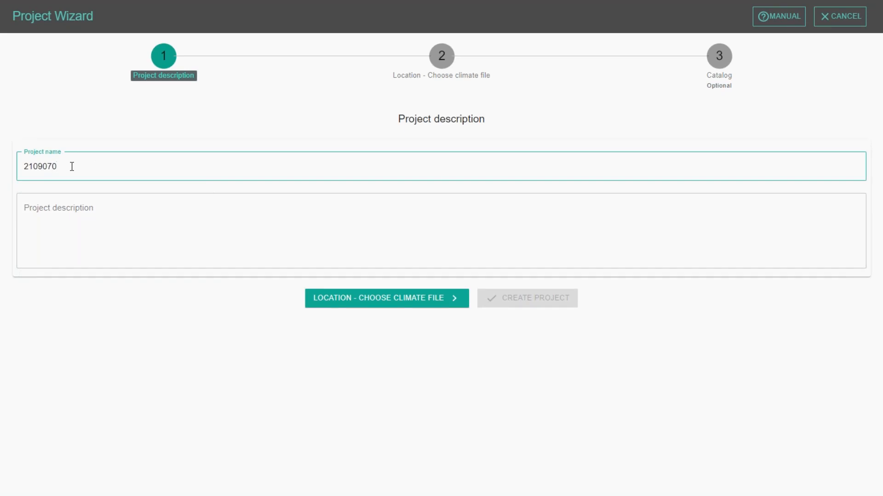
key(BackSpace)
Step: Load the project's climate data by choosing a location in southern Finland on the map
click(441, 58)
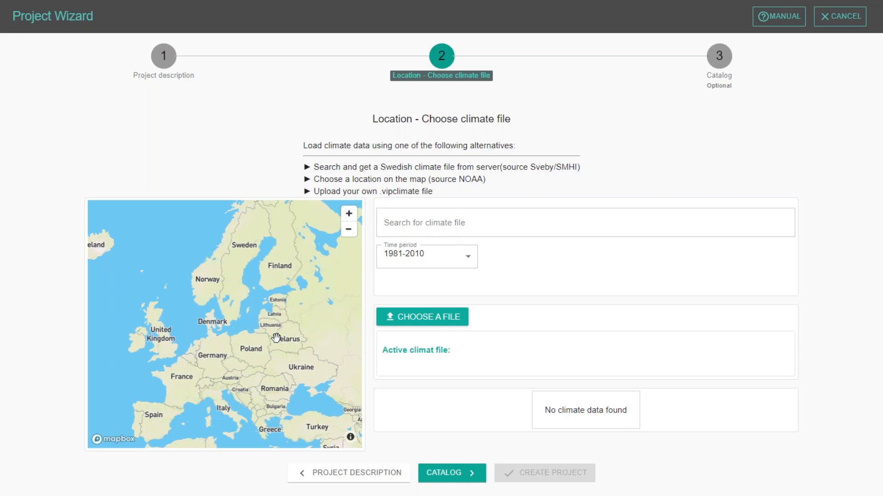
click(276, 286)
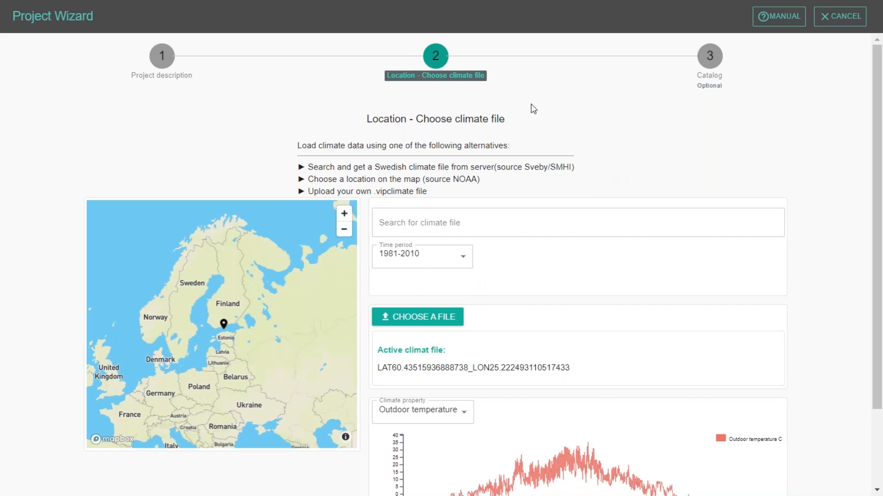
scroll(531, 252, down, 2)
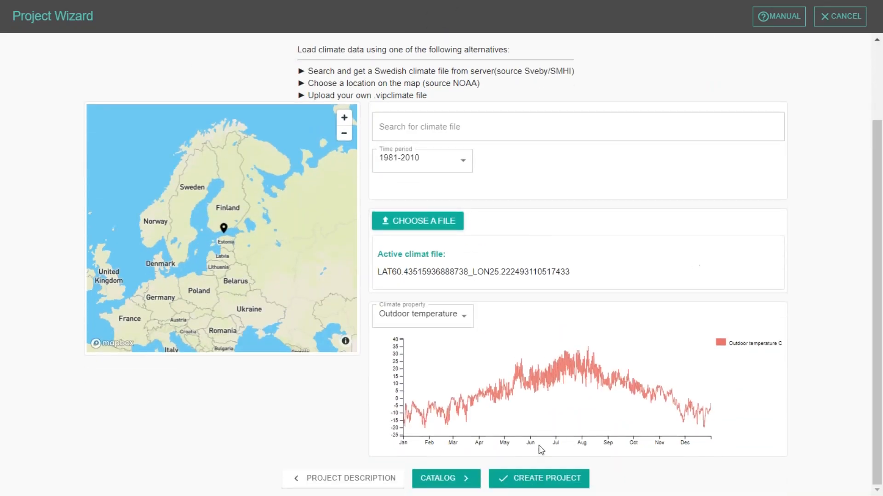
Step: Select the Default catalog for the project and create the project
click(448, 479)
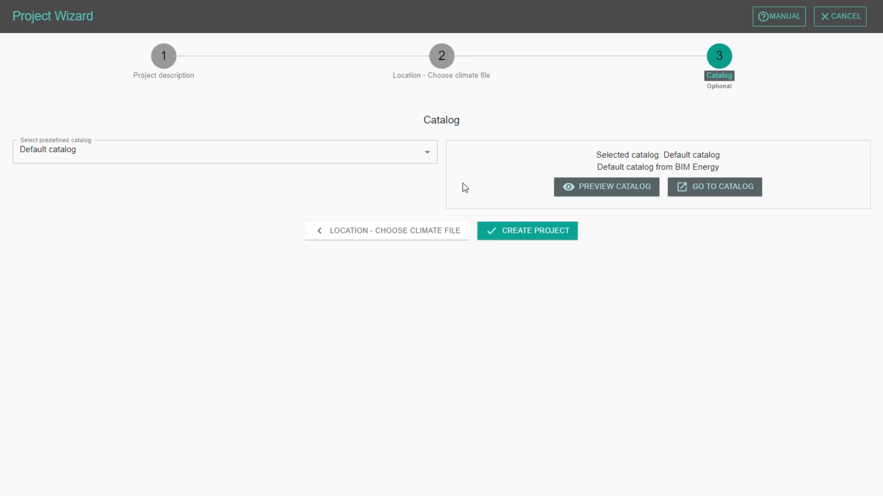
click(432, 156)
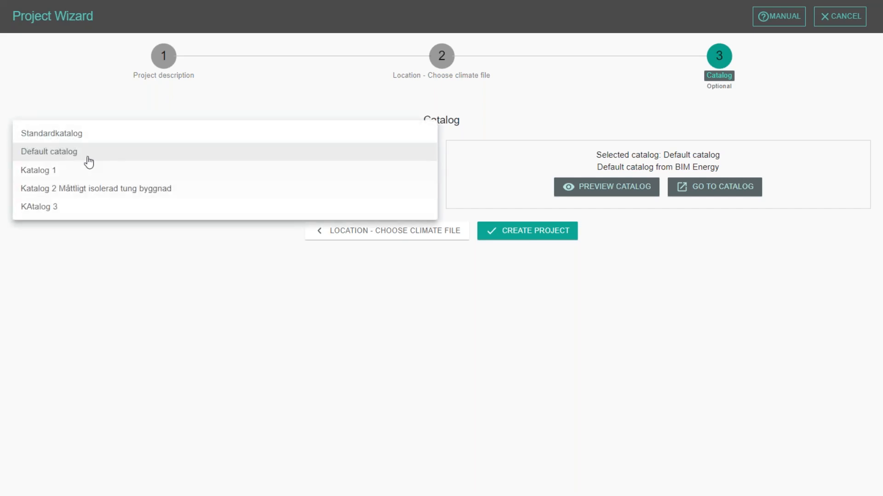
click(57, 151)
click(506, 233)
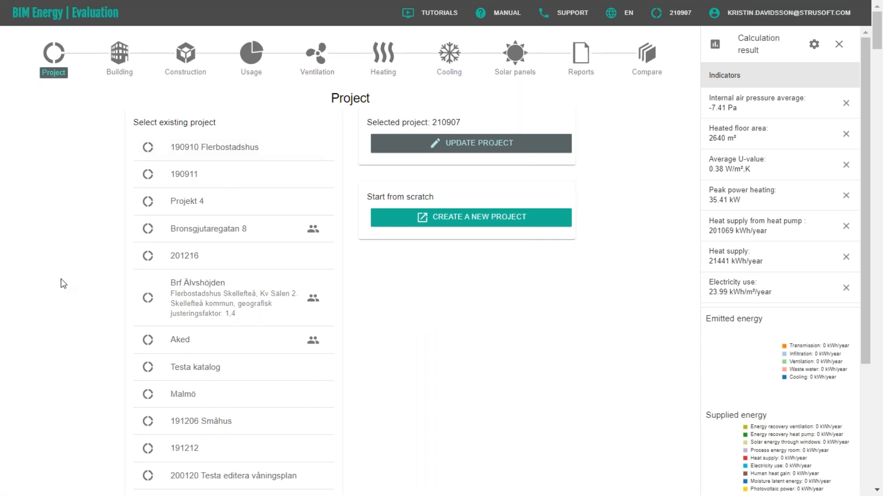
Step: Create a new building named "Building today" in the project
click(119, 53)
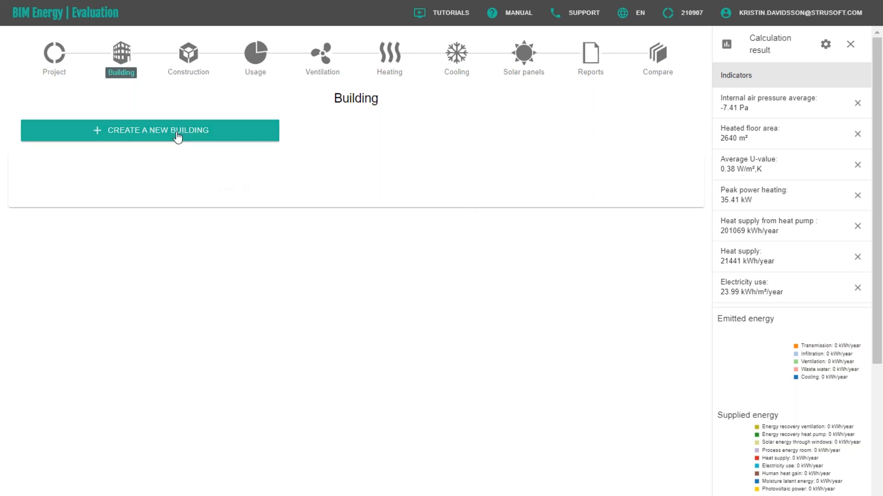
click(205, 137)
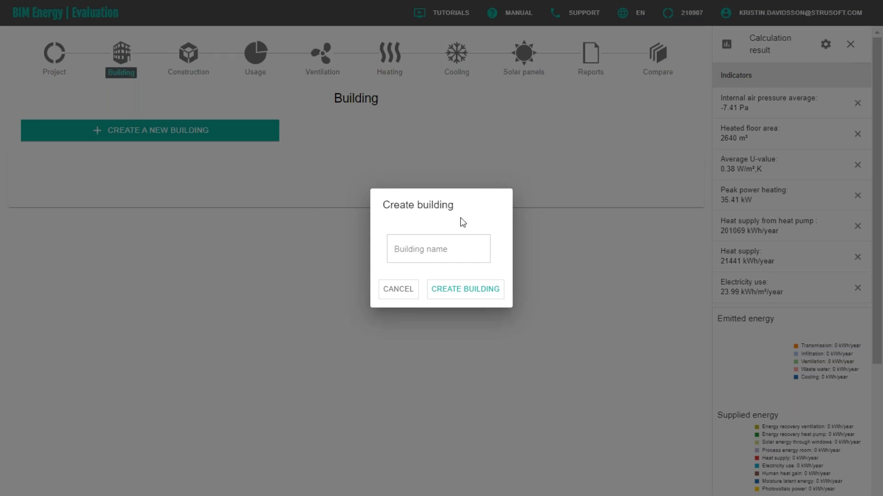
click(445, 248)
text(Building today)
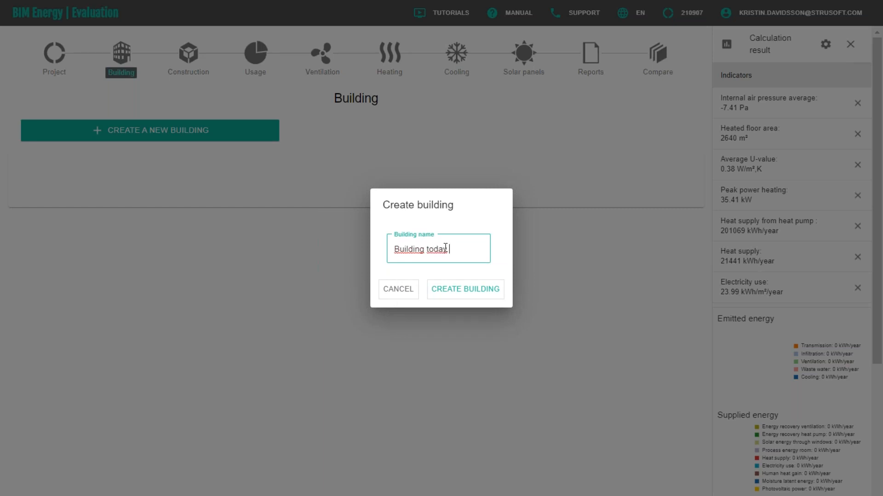
click(455, 289)
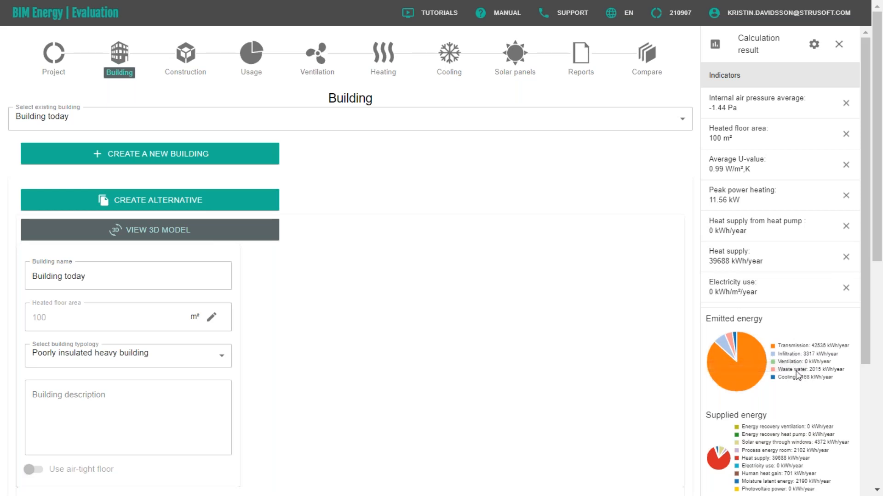
Step: Set the building's basic geometry to a width of 20 m and a depth of 25 m
scroll(425, 262, down, 2)
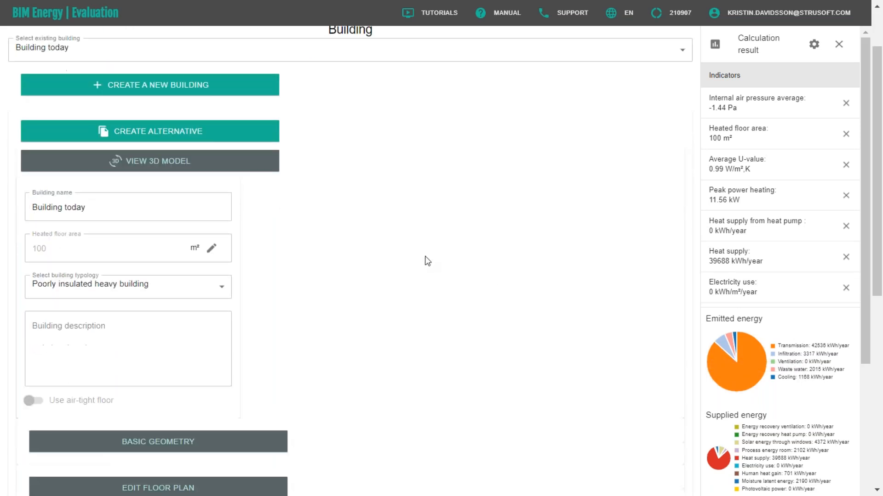
scroll(424, 256, down, 3)
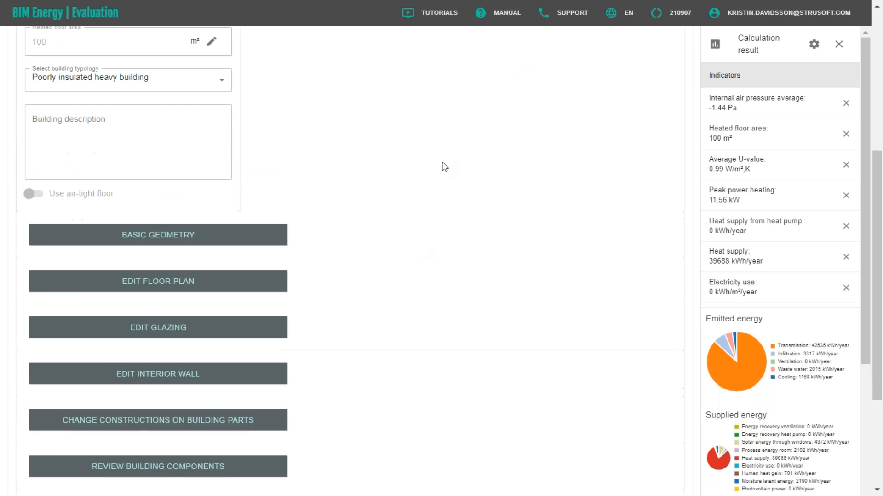
click(129, 239)
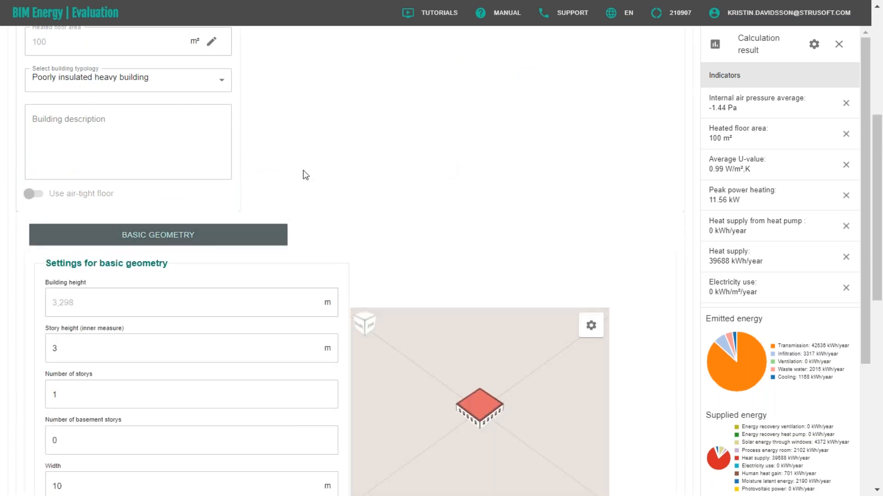
scroll(322, 170, down, 3)
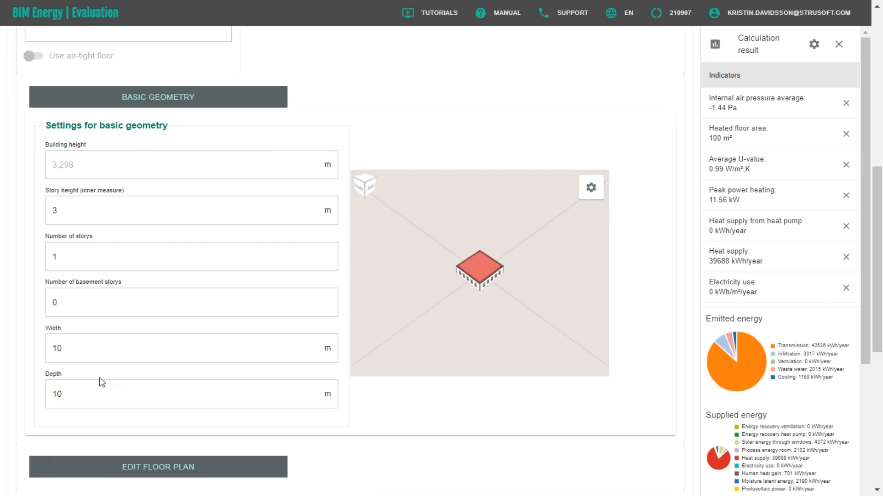
click(86, 347)
text(20)
click(89, 394)
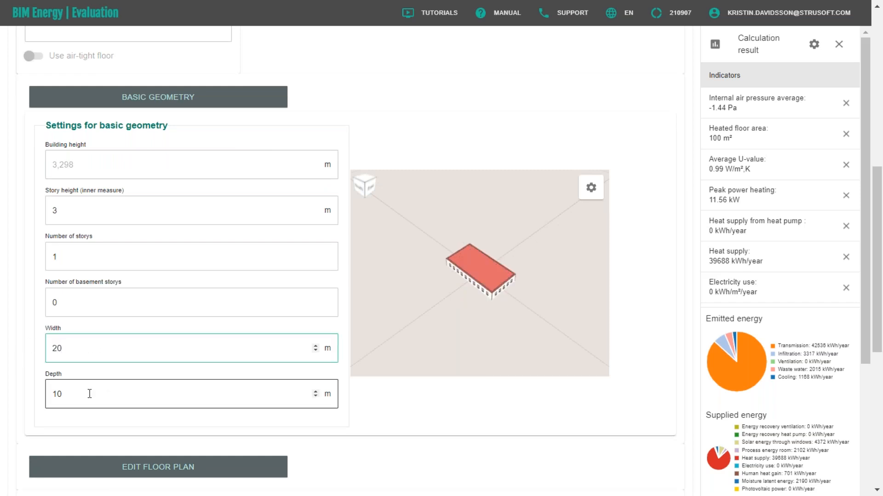
text(25)
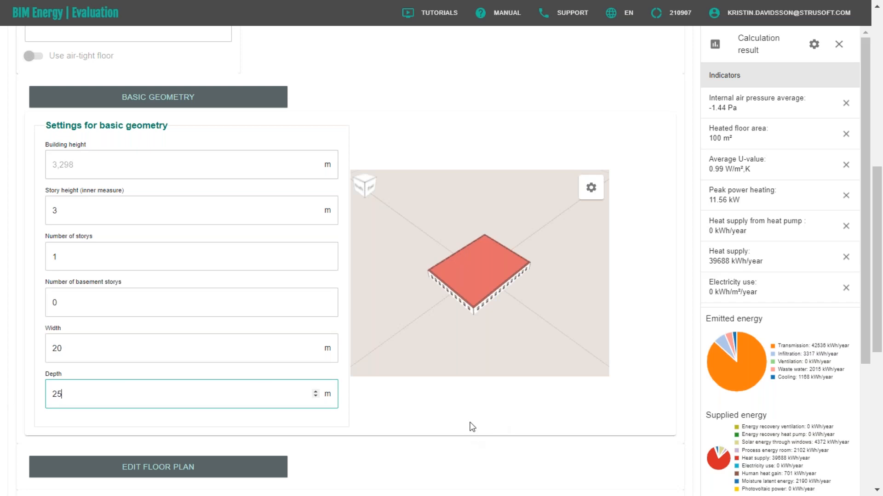
Step: Set the building's number of storys to 5 and enable the air-tight floor option
click(217, 261)
drag(69, 256, 16, 255)
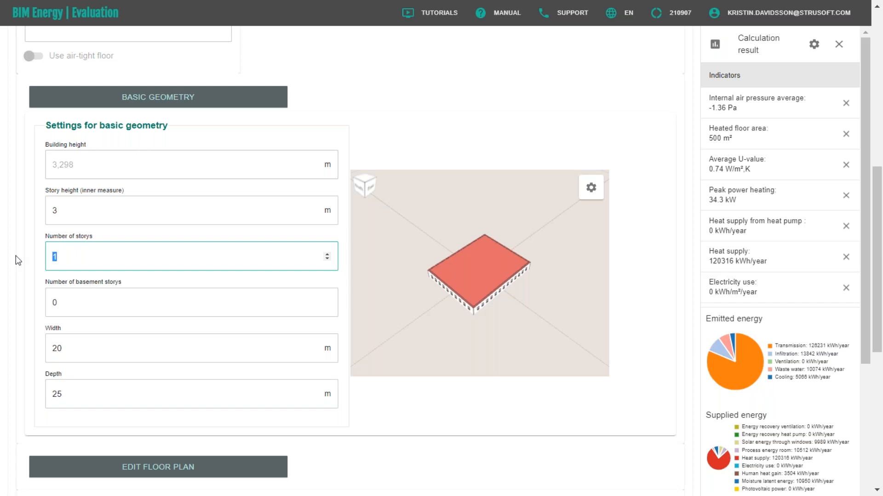
text(5)
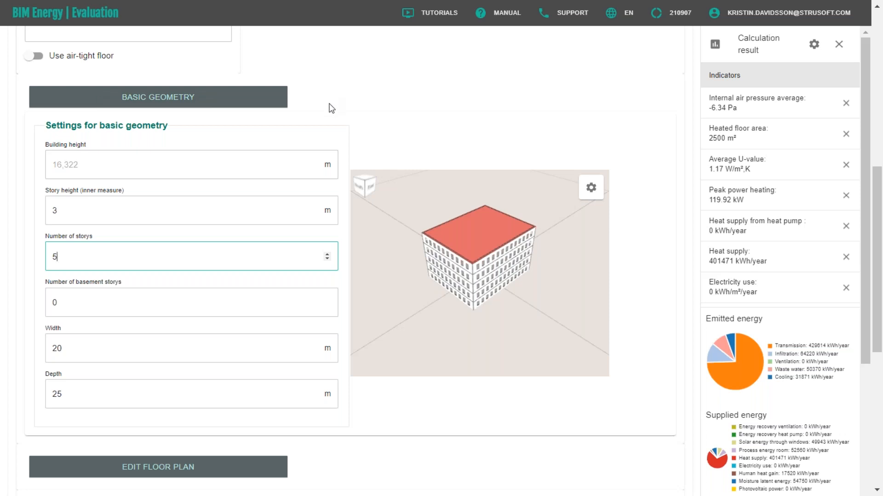
scroll(339, 109, up, 1)
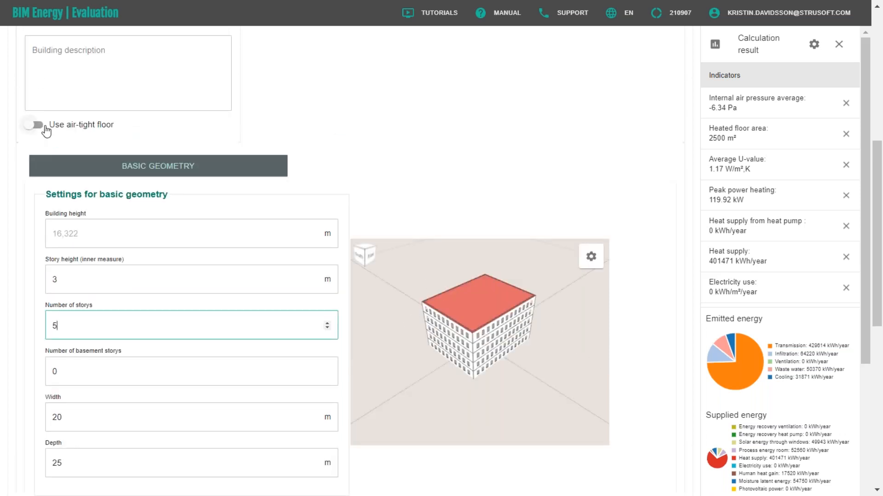
click(42, 128)
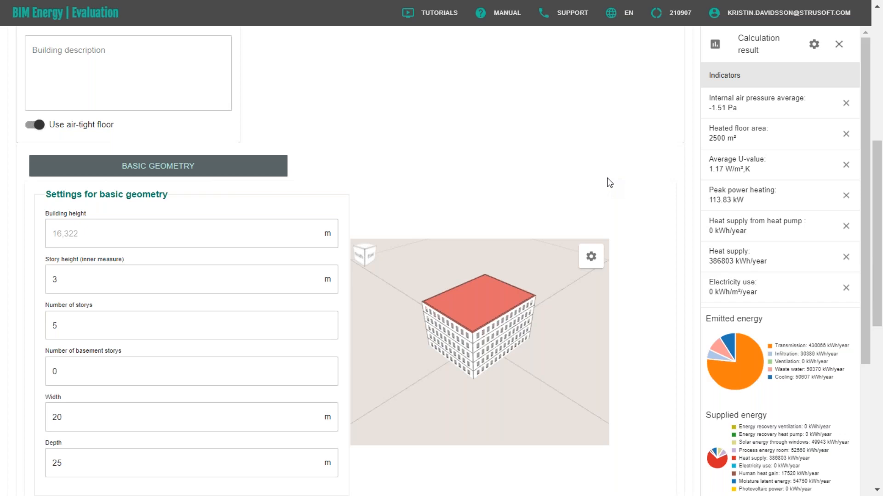
Step: Open the floor plan of Story 1 for editing and choose a snap interval of 0.5 meter
scroll(607, 183, down, 5)
scroll(565, 248, up, 1)
scroll(565, 248, down, 1)
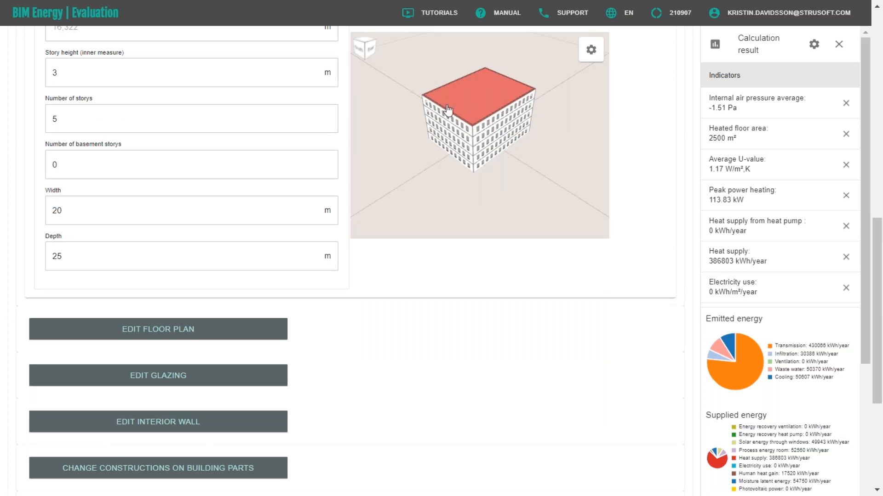
scroll(311, 368, down, 2)
click(144, 263)
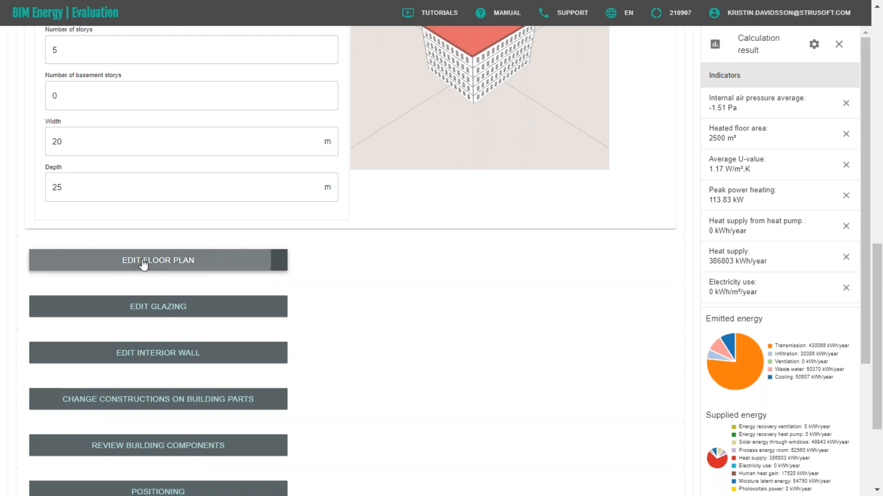
scroll(322, 303, up, 3)
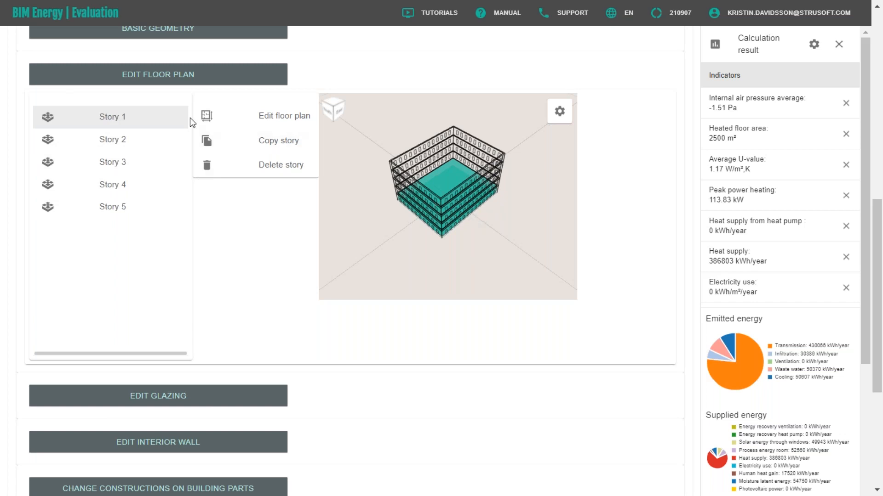
click(268, 117)
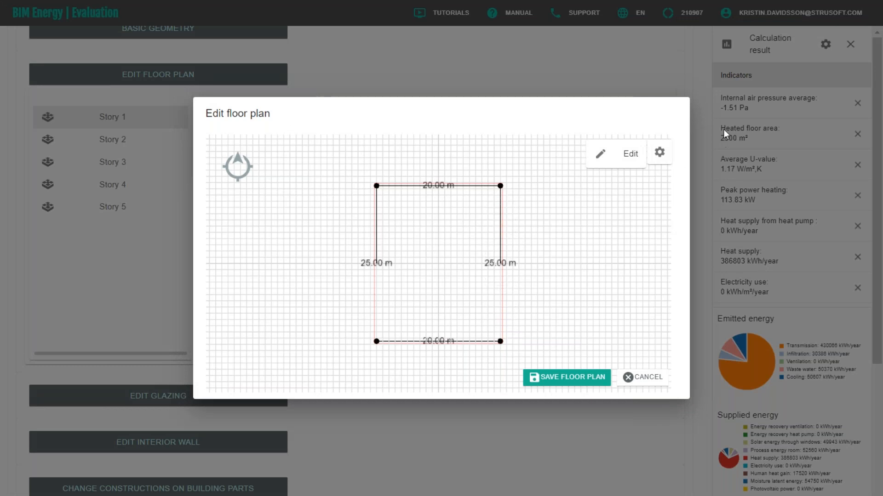
click(658, 156)
click(659, 178)
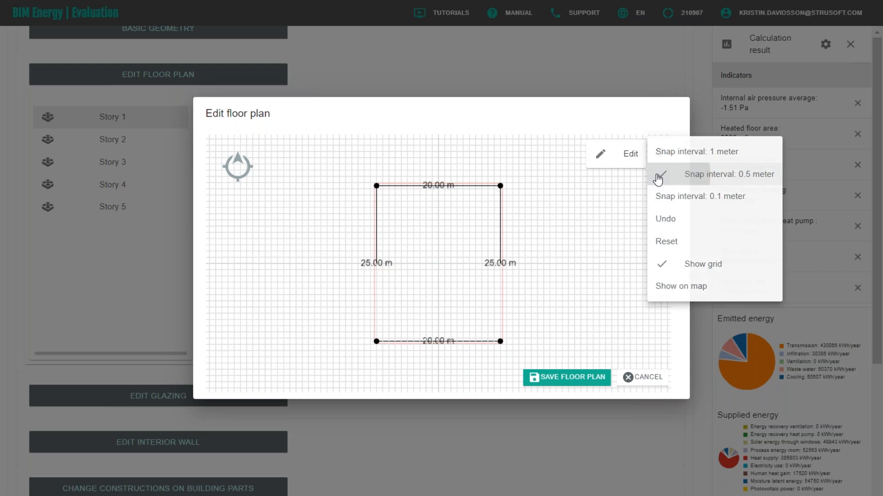
Step: Add a rectangular projection 4.50 m deep and 9.00 m wide midway along Story 1's east wall, 8.00 m from each corner, and save the floor plan
click(499, 235)
click(501, 255)
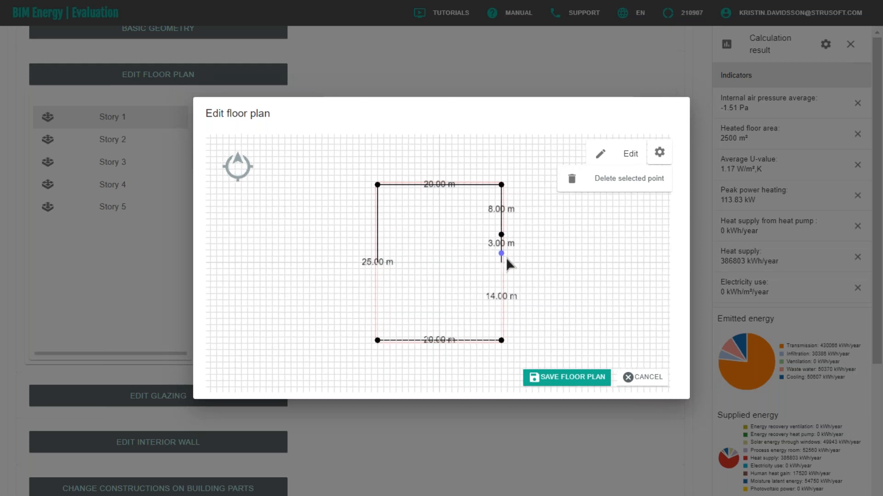
drag(503, 252, 529, 237)
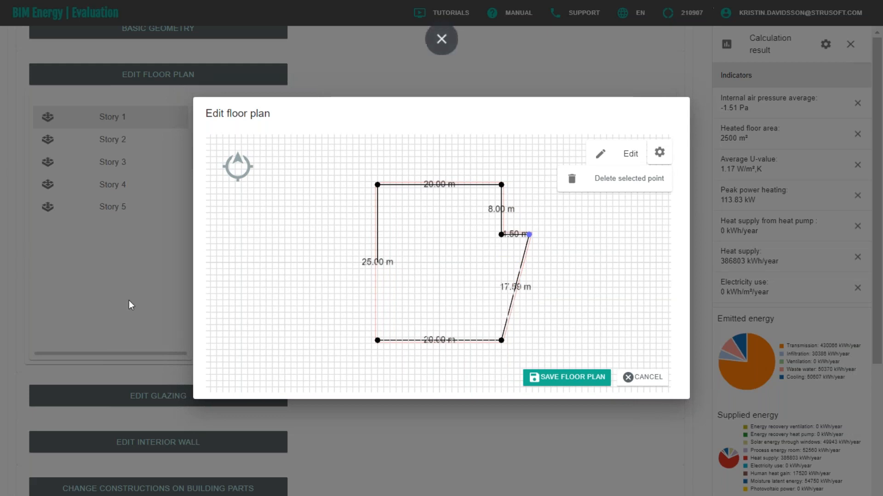
click(514, 291)
mouse_move(513, 294)
mouse_down()
mouse_move(490, 290)
mouse_move(528, 291)
mouse_up()
click(510, 272)
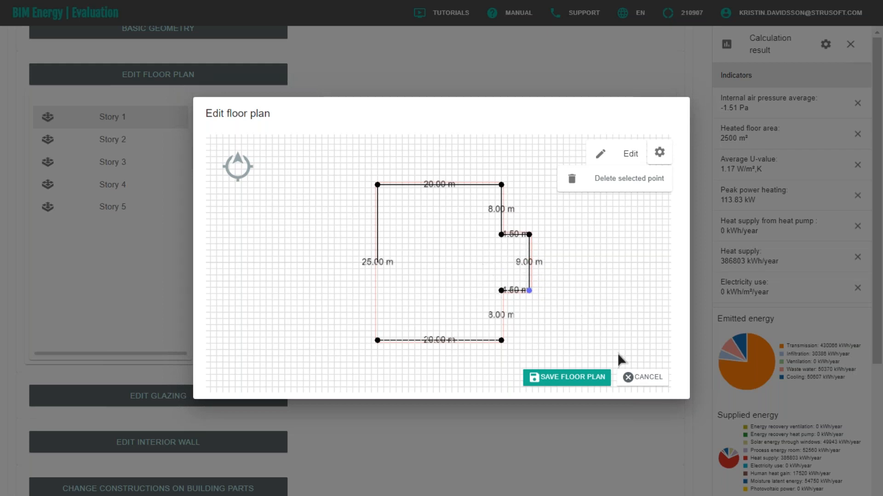
click(572, 378)
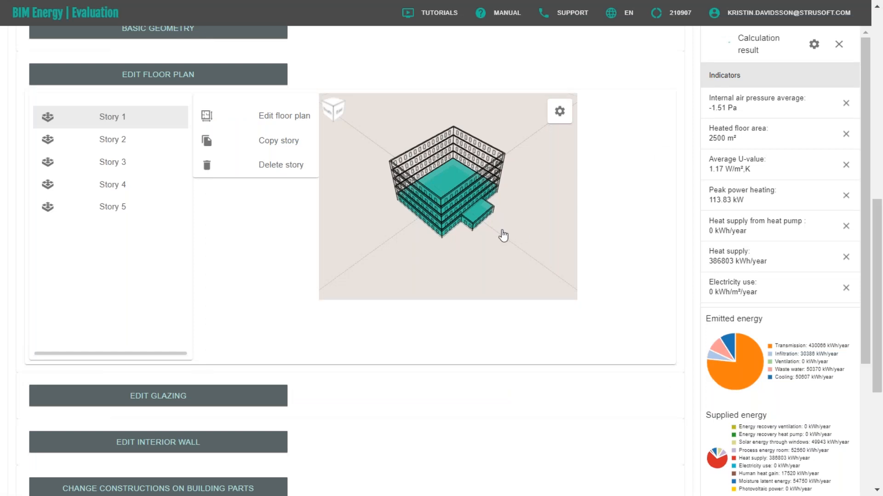
Step: Copy Story 1 to 4 storys, replacing the storys above, and inspect the building model
click(271, 143)
click(437, 241)
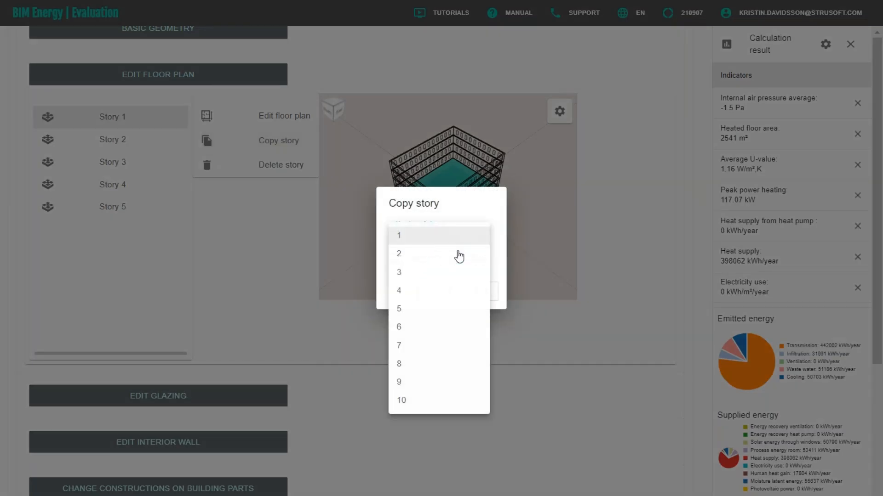
click(429, 294)
click(395, 260)
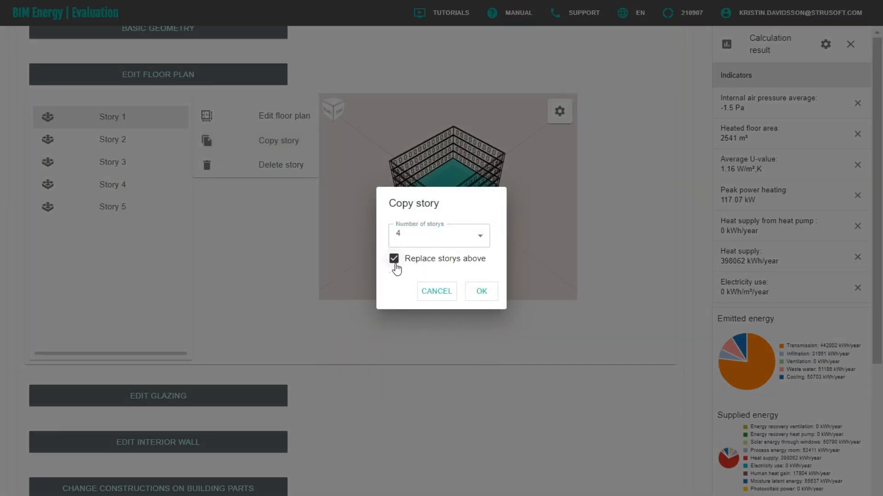
click(478, 296)
drag(503, 240, 511, 275)
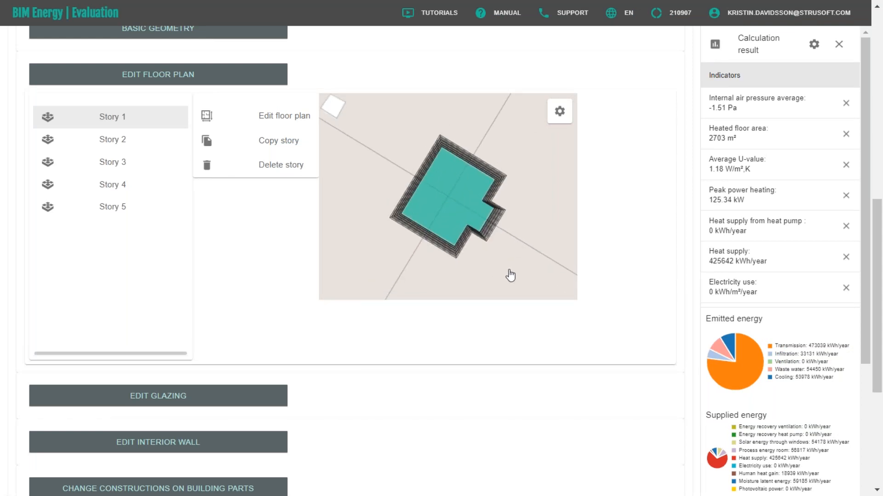
drag(511, 275, 509, 246)
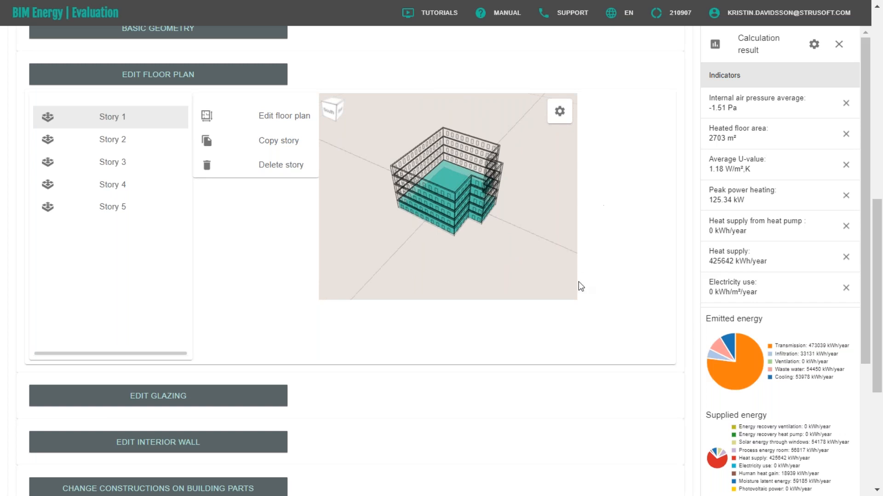
Step: Open the glazing settings and view the glazing values as area before returning to percentages
scroll(578, 281, down, 5)
click(171, 201)
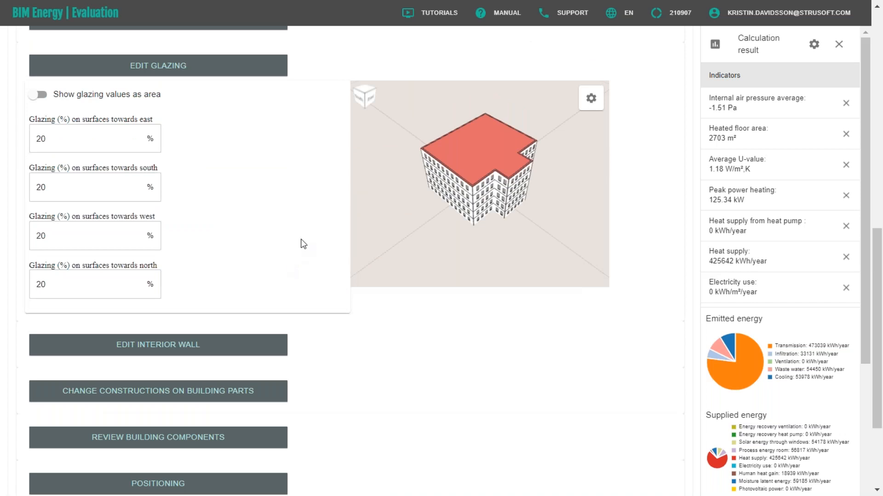
drag(447, 250, 449, 234)
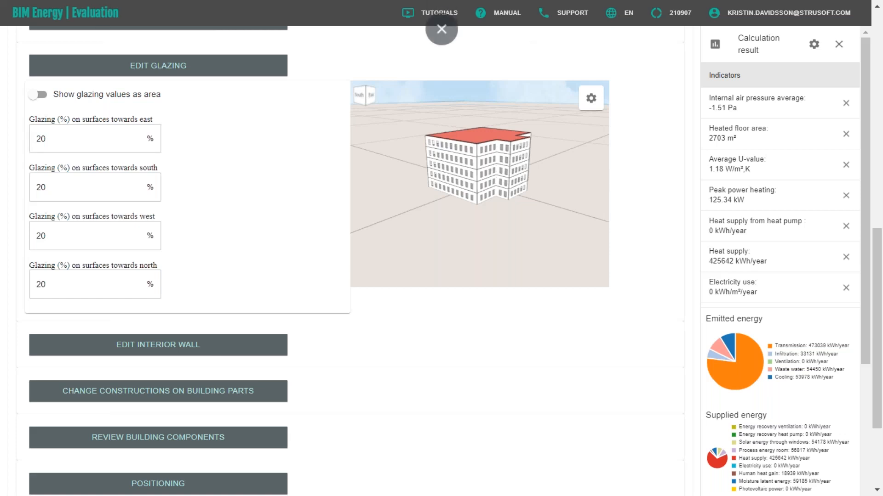
click(41, 94)
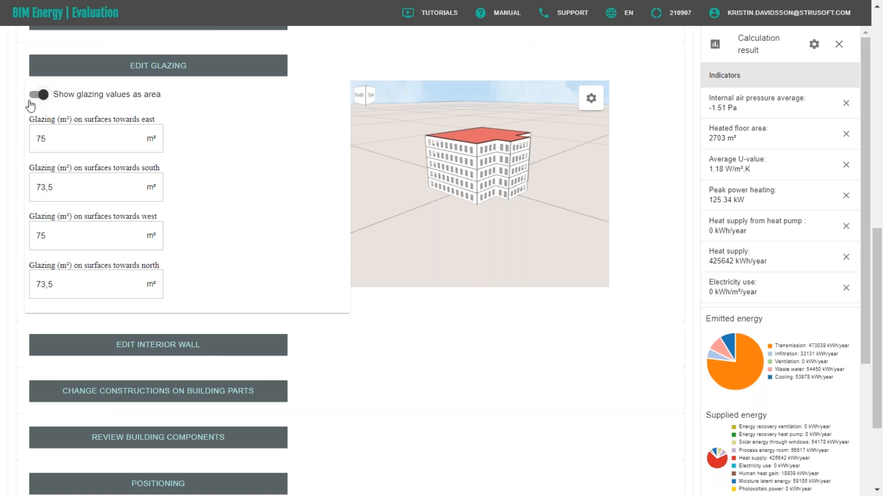
click(34, 97)
Step: Set the glazing to 11% on surfaces towards east and 16% towards south, west and north
drag(56, 137, 11, 143)
text(11)
click(59, 187)
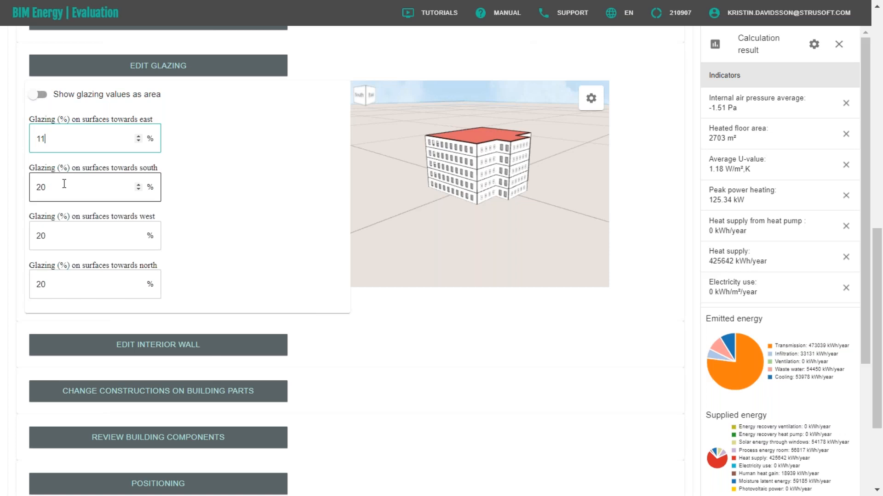
text(16)
click(71, 236)
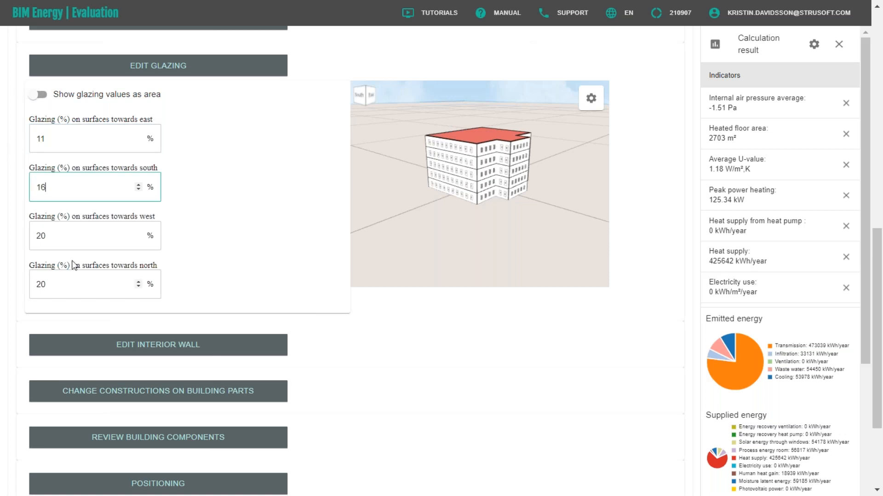
text(16)
click(72, 286)
text(16)
click(246, 211)
drag(502, 205, 469, 213)
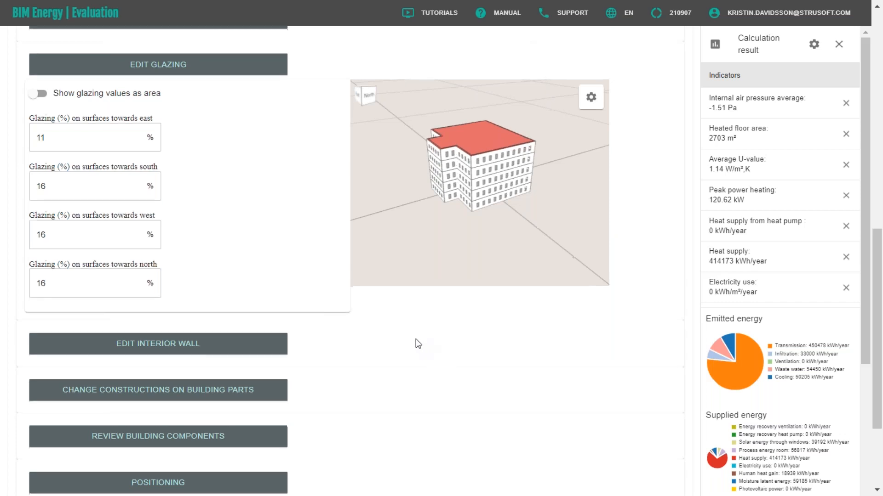
Step: Share the building with a collaborator by pasting their e-mail address and giving them writable access
scroll(416, 338, down, 3)
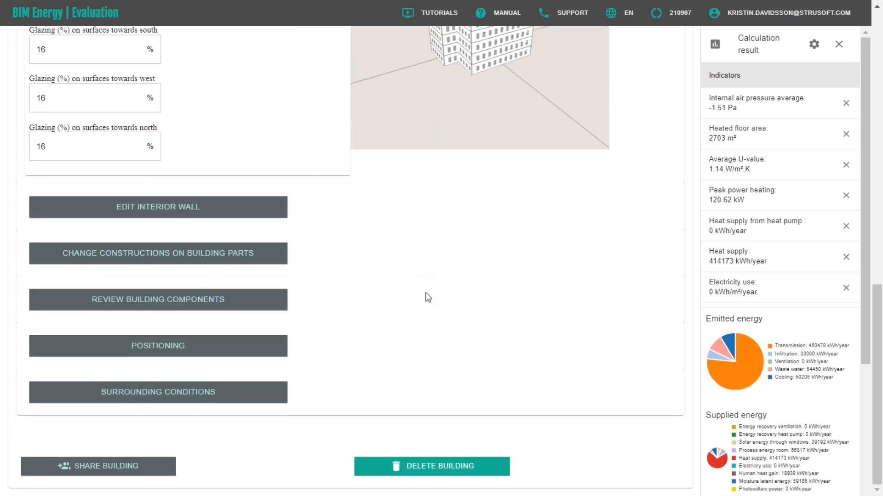
scroll(424, 293, up, 1)
scroll(423, 303, down, 1)
click(157, 474)
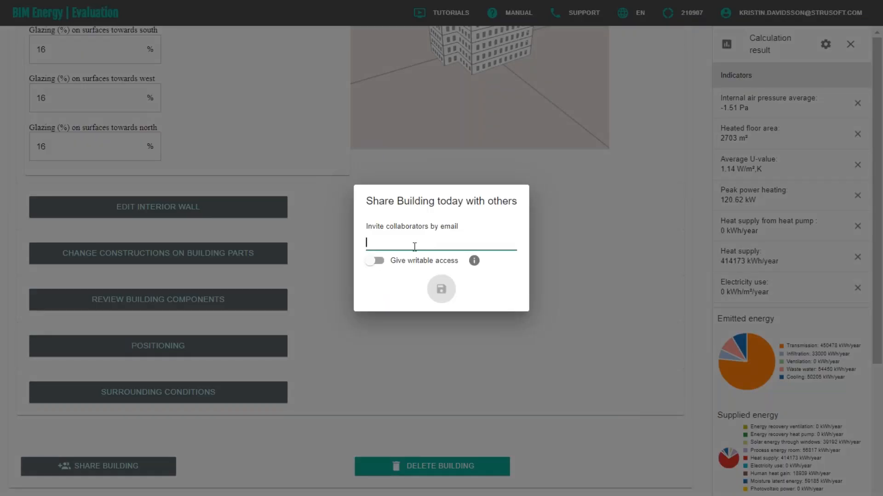
right_click(413, 246)
click(393, 244)
key(ctrl+v)
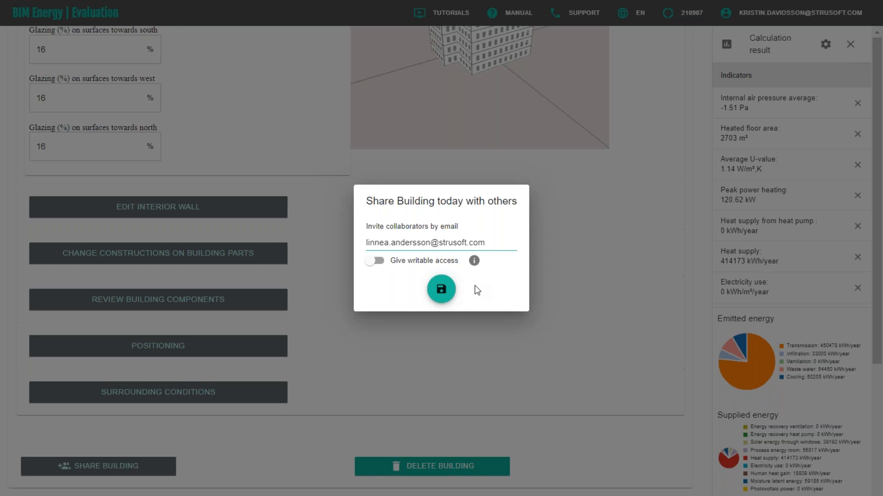
click(377, 261)
click(441, 294)
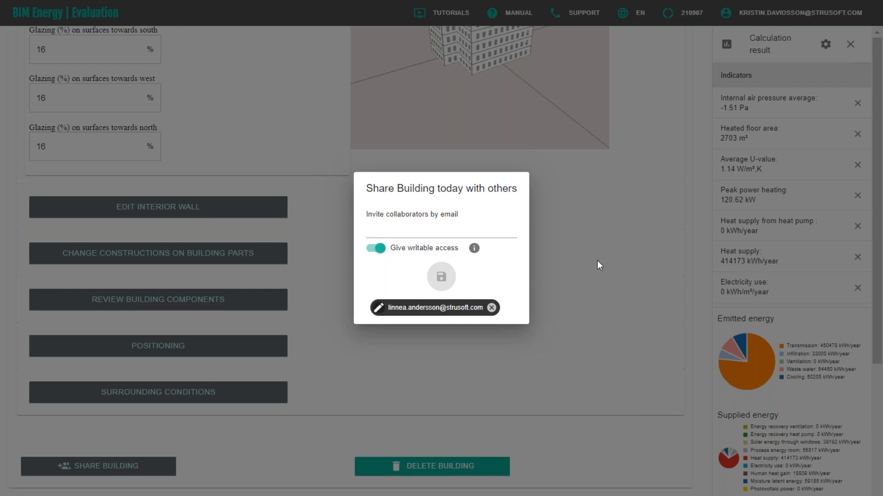
click(585, 252)
Step: Open the Construction page and examine the construction set of the Highly insulated light building typology
scroll(432, 261, up, 10)
scroll(433, 262, down, 3)
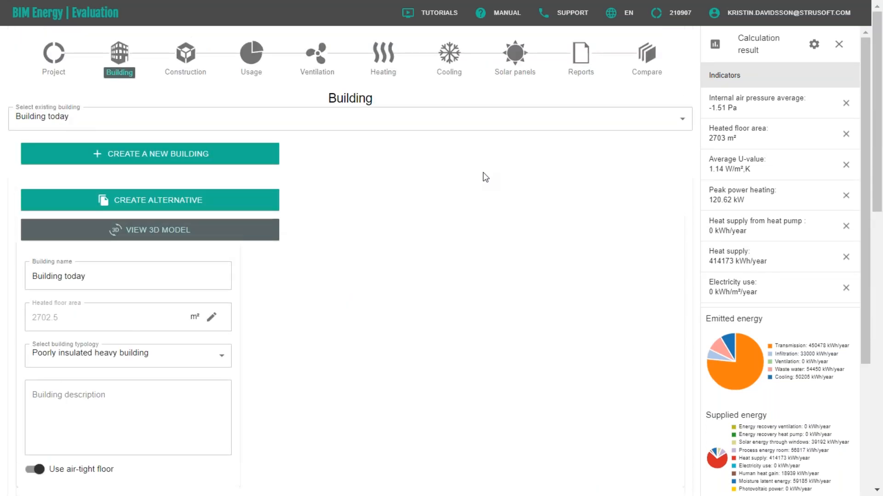
scroll(423, 244, down, 2)
scroll(465, 269, up, 2)
click(193, 63)
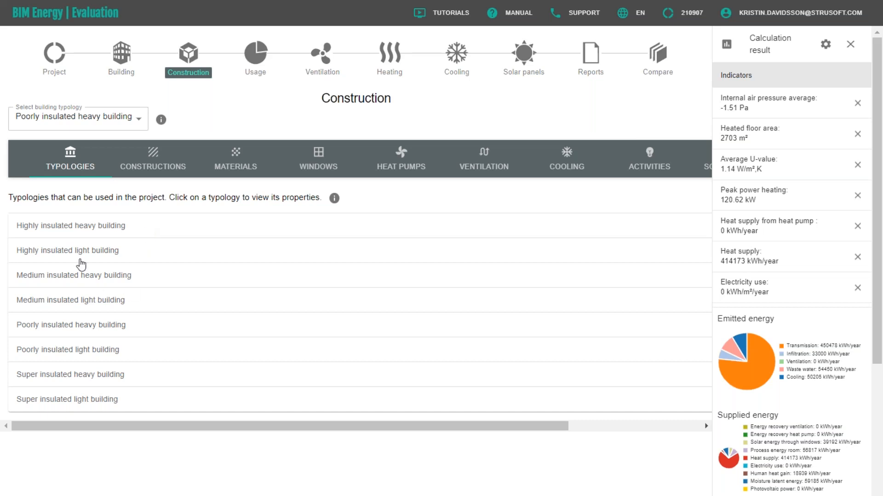
click(308, 261)
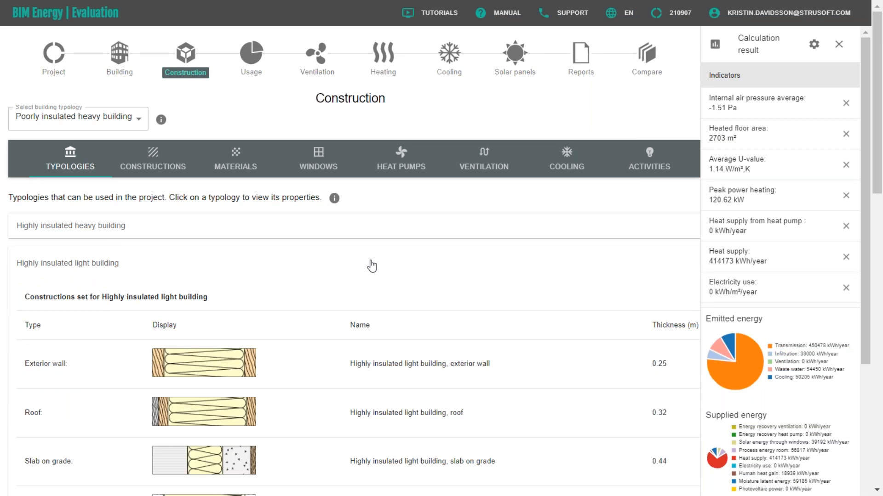
key(ctrl+minus)
key(ctrl+minus)
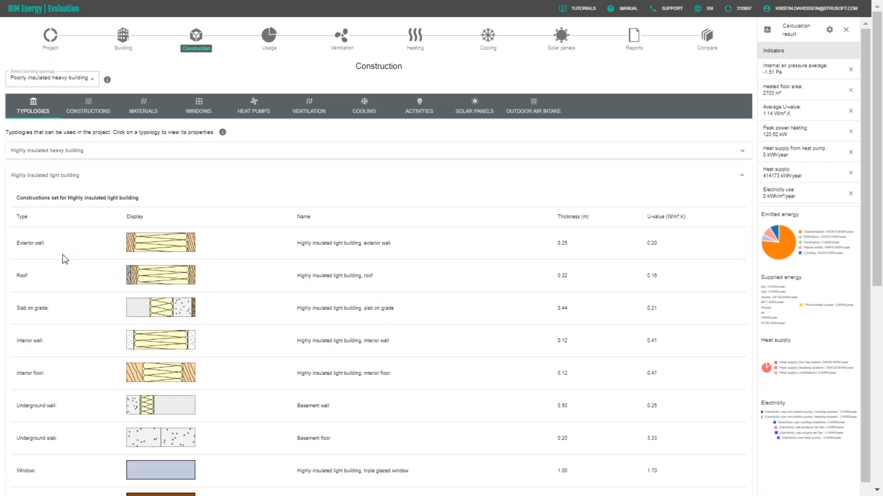
key(ctrl+plus)
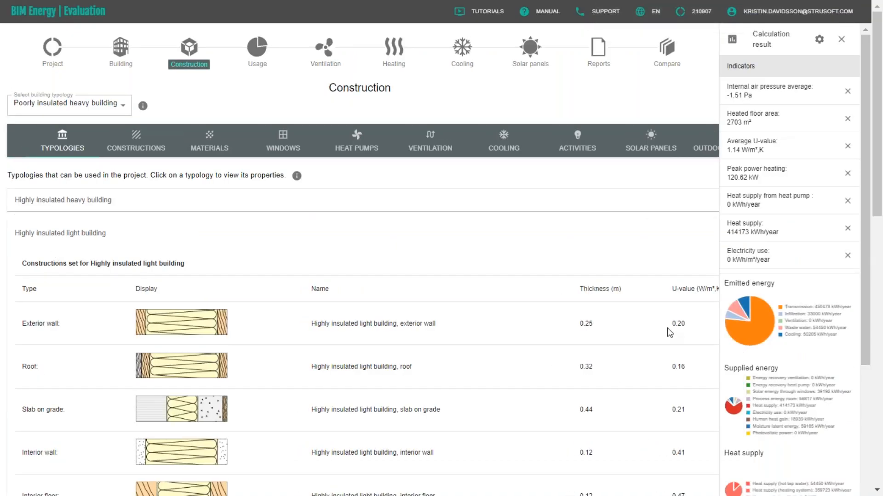
scroll(74, 303, down, 1)
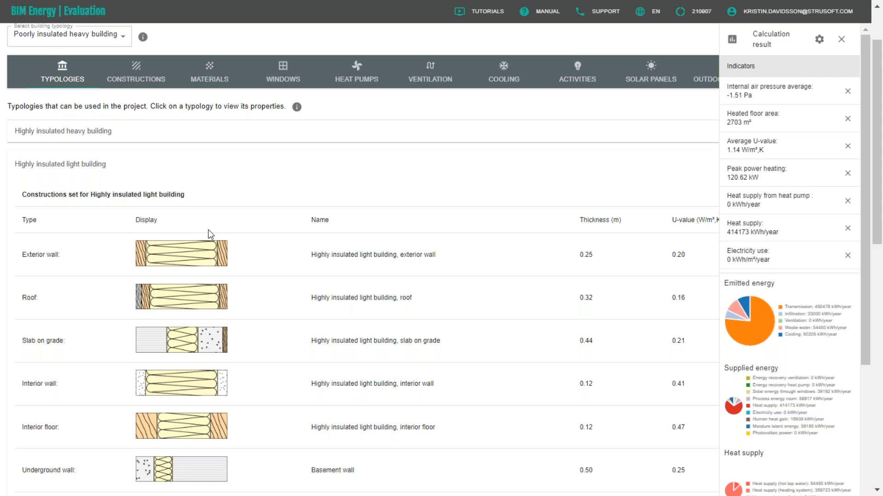
click(100, 167)
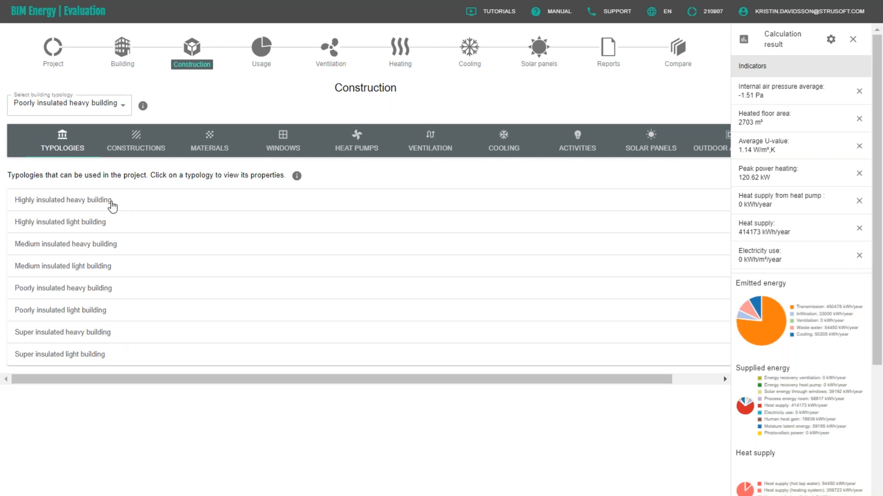
Step: Review the Highly insulated heavy building construction set and select it as the building typology
click(153, 203)
scroll(211, 236, down, 1)
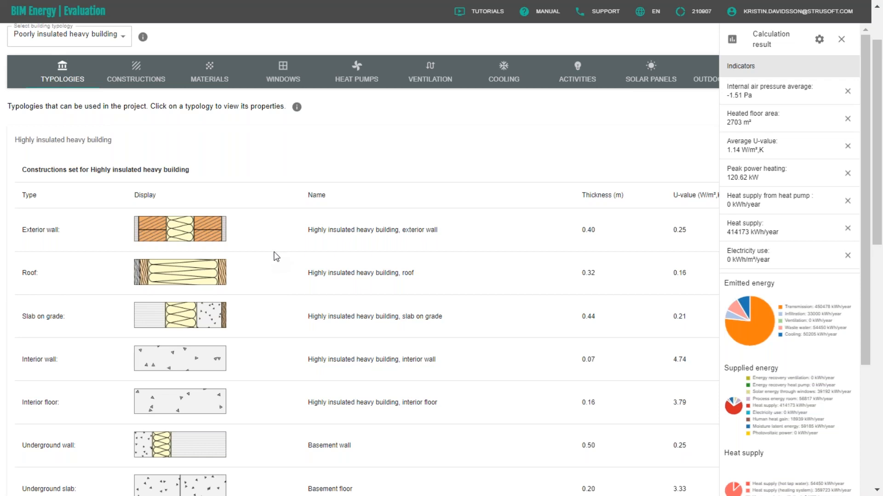
scroll(285, 272, up, 2)
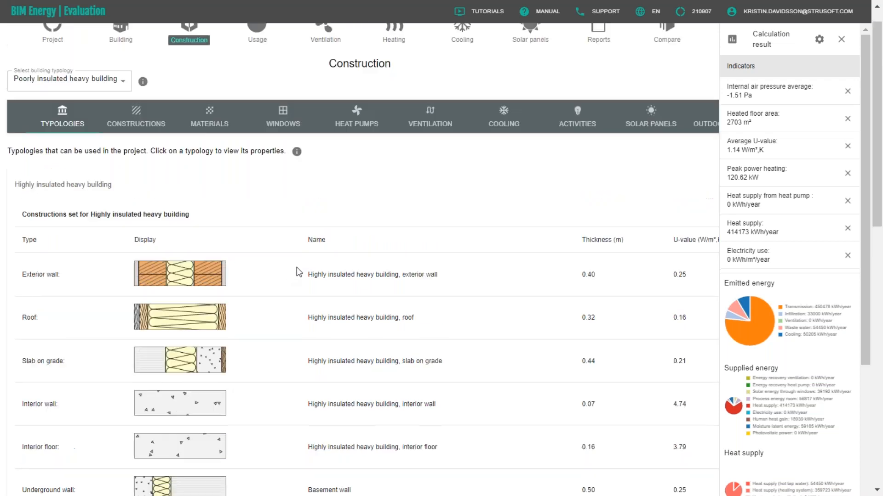
click(81, 106)
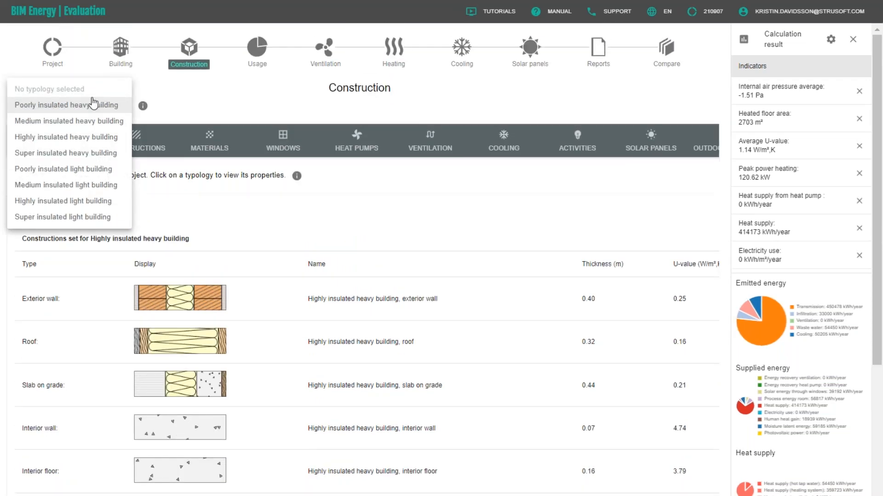
click(61, 137)
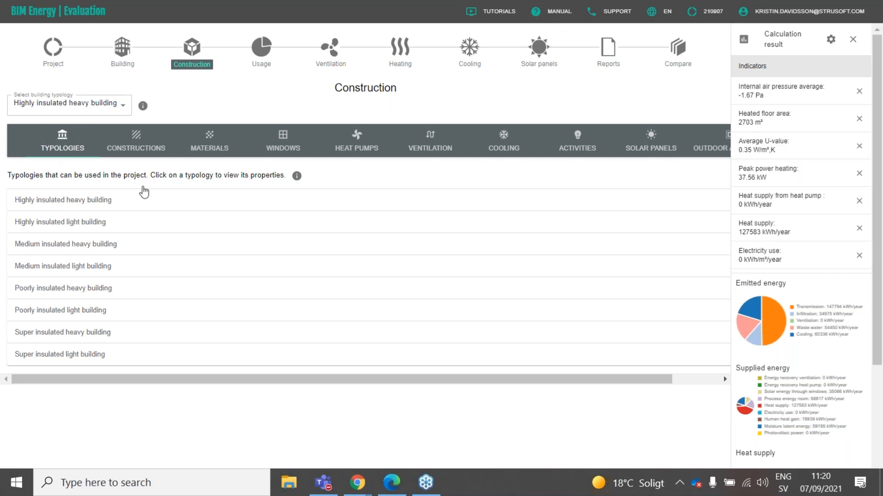
Step: In the constructions catalog, examine the properties and material layers of the Highly insulated heavy building exterior wall
click(145, 148)
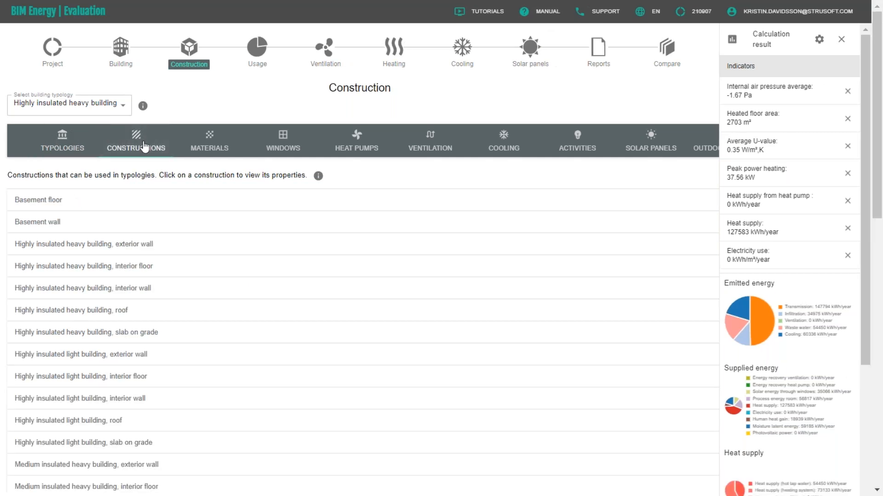
scroll(187, 242, down, 2)
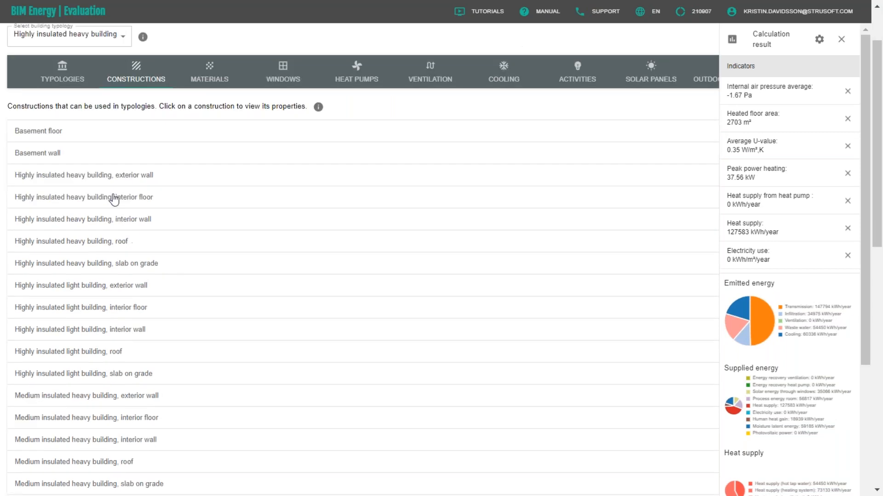
click(103, 179)
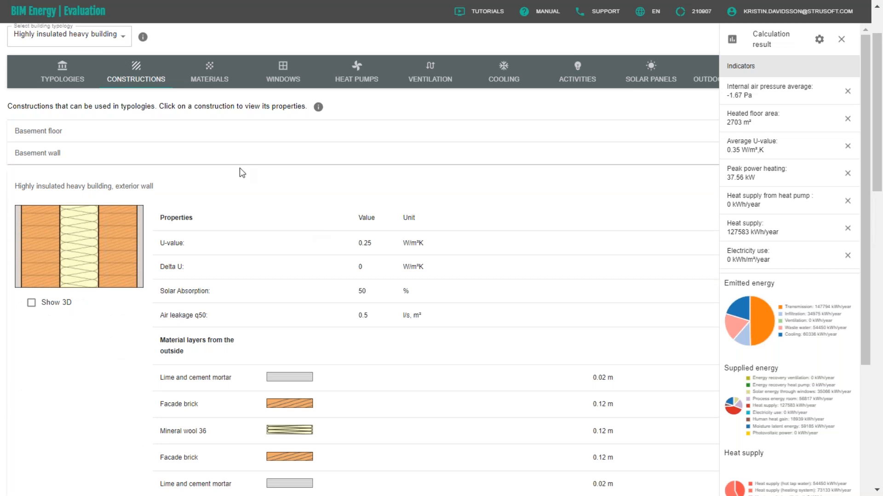
scroll(239, 167, down, 3)
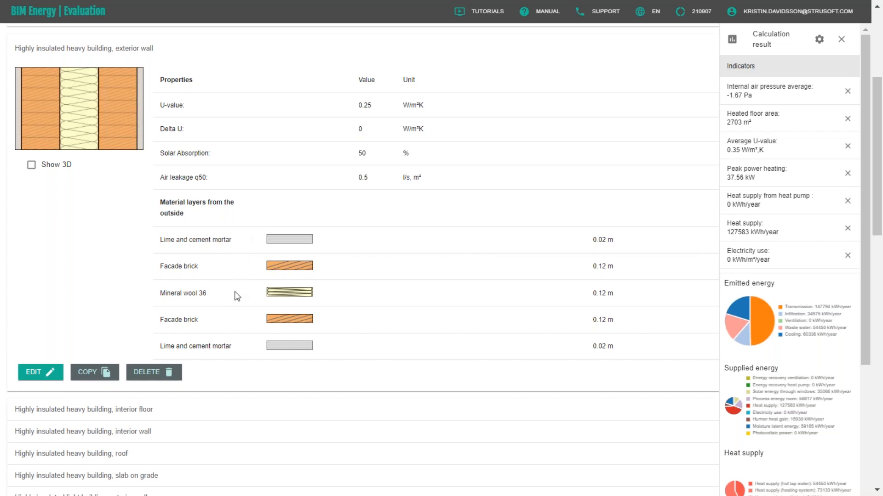
scroll(397, 327, up, 1)
scroll(397, 327, up, 1)
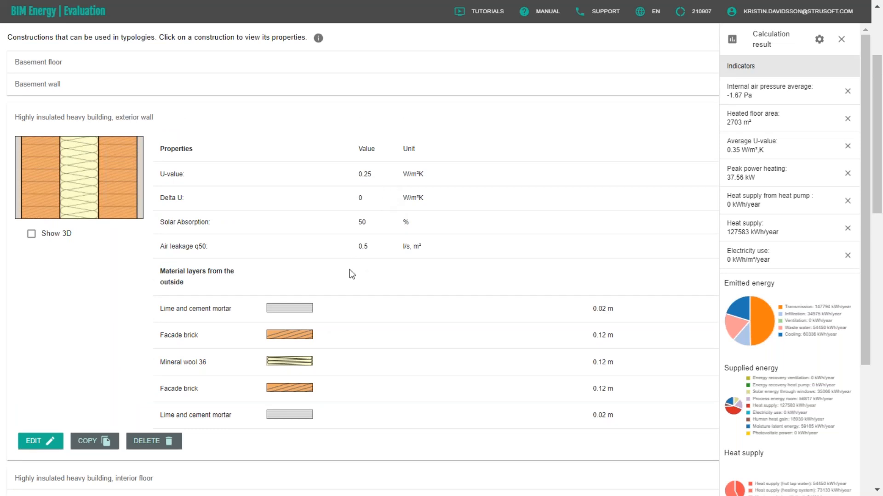
scroll(351, 263, up, 1)
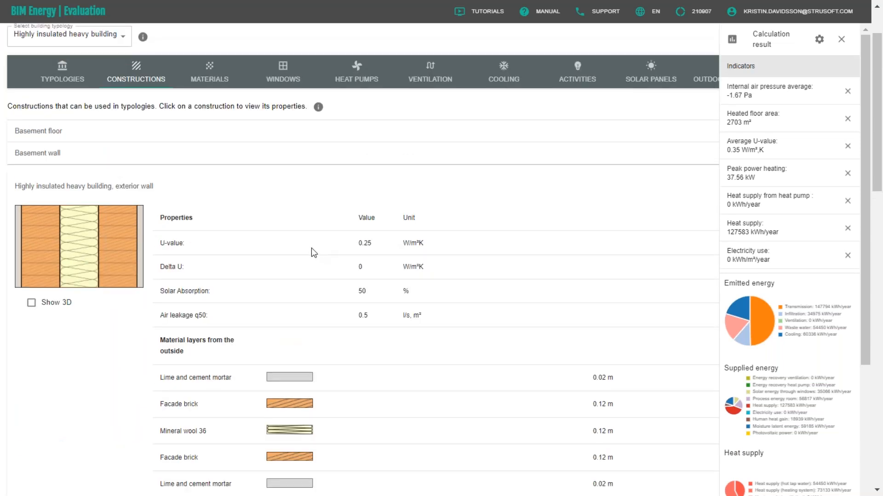
Step: Examine the editable properties and material layers of the Highly insulated heavy building exterior wall, cancel the edit and collapse its entry
scroll(256, 242, down, 2)
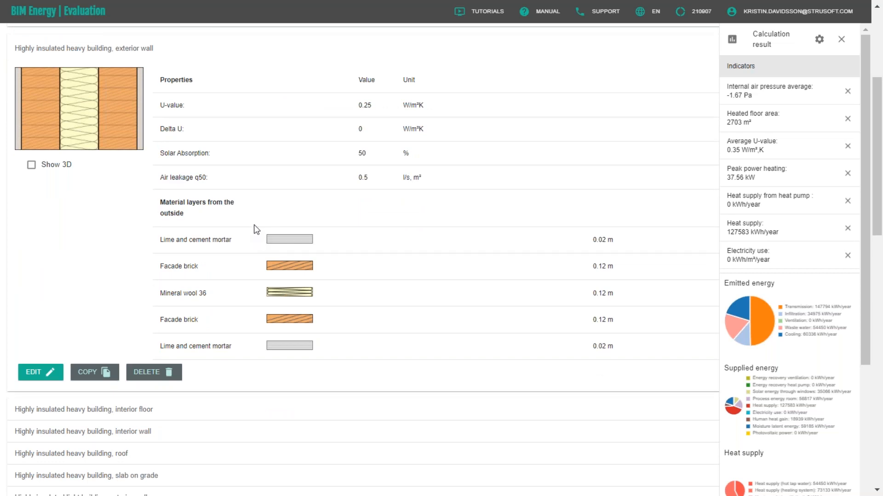
click(40, 373)
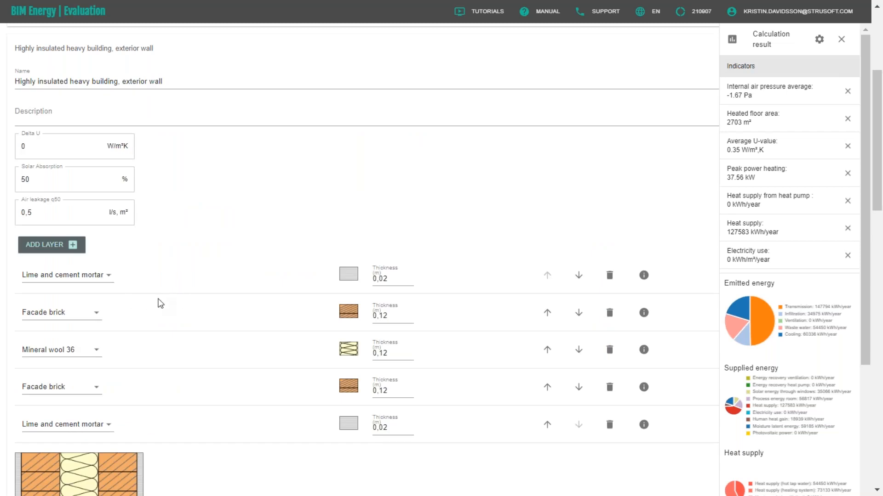
scroll(165, 293, down, 5)
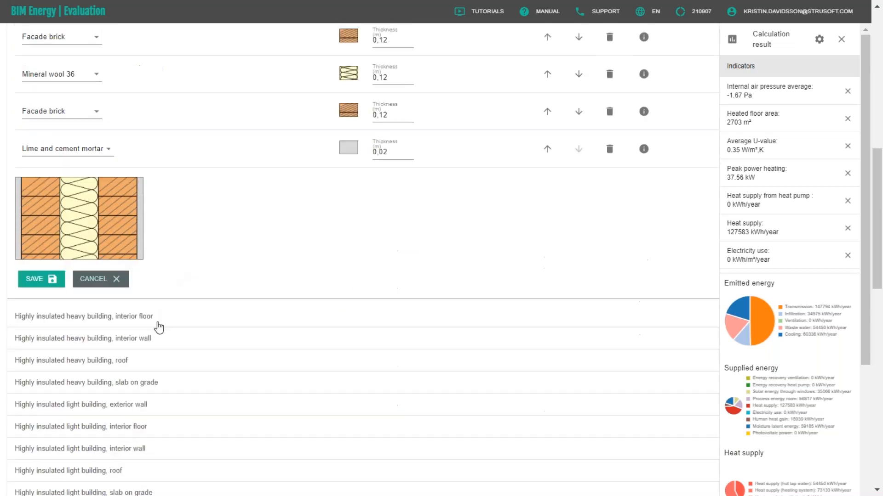
click(100, 279)
scroll(315, 300, up, 10)
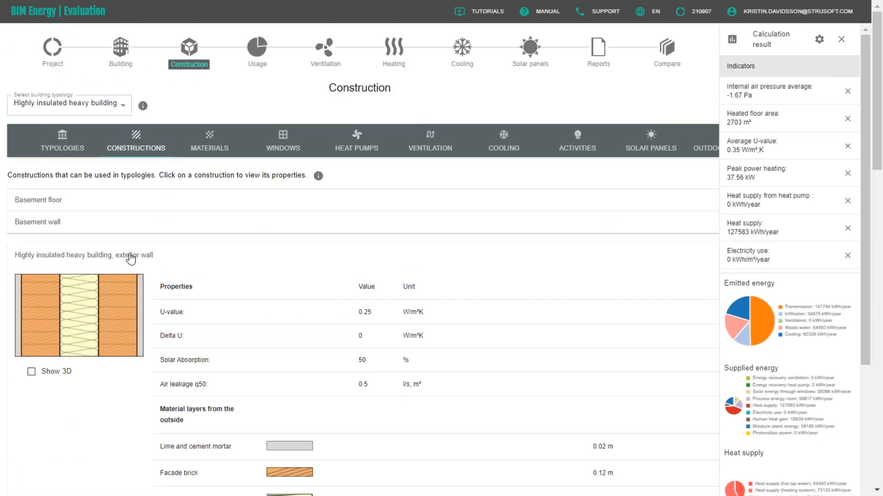
click(111, 257)
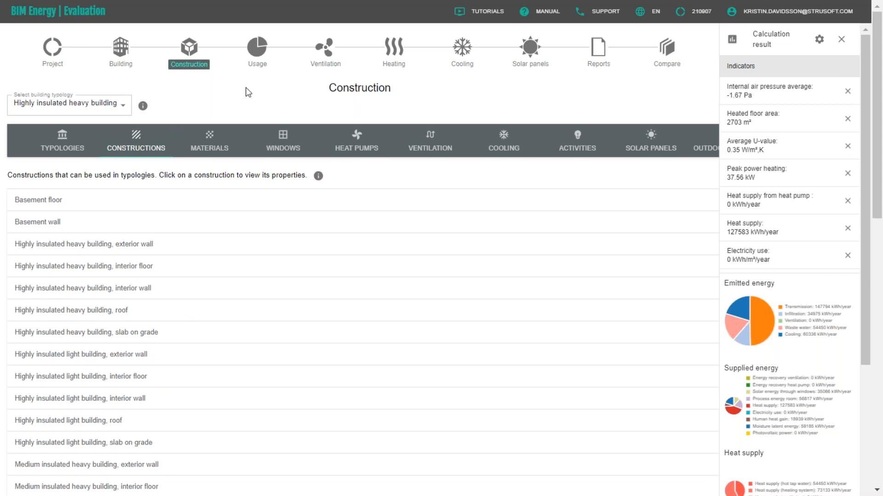
Step: Open the Usage page and view the all-year heating setpoint graph of the Detached house template
click(263, 56)
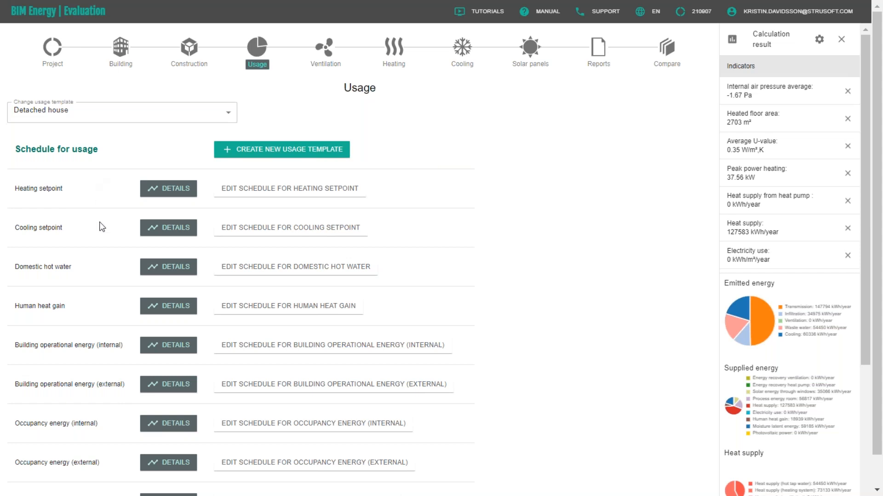
scroll(101, 227, down, 1)
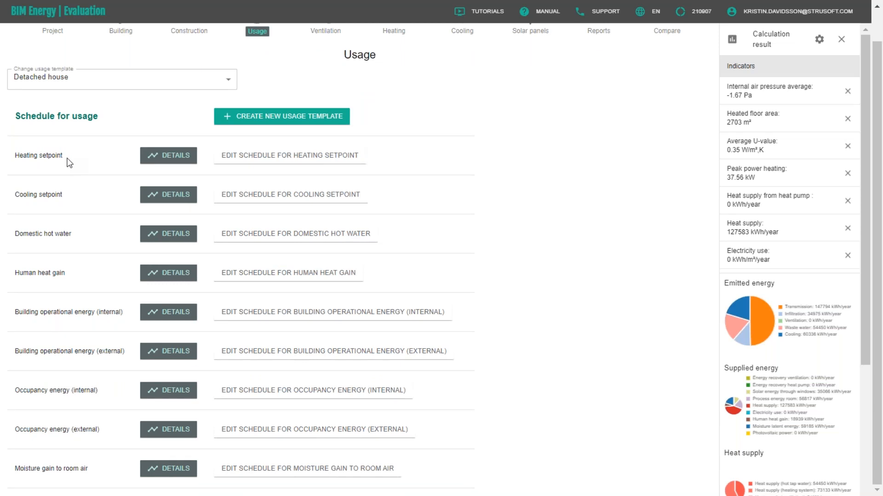
click(173, 157)
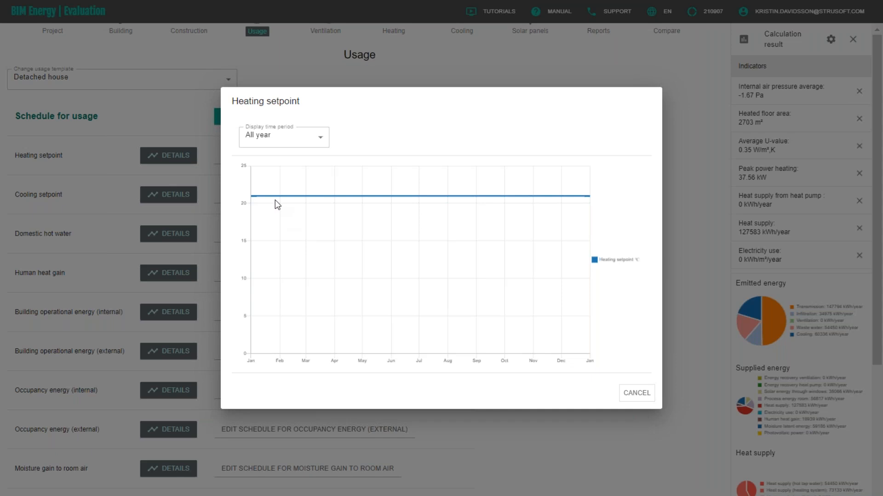
click(624, 393)
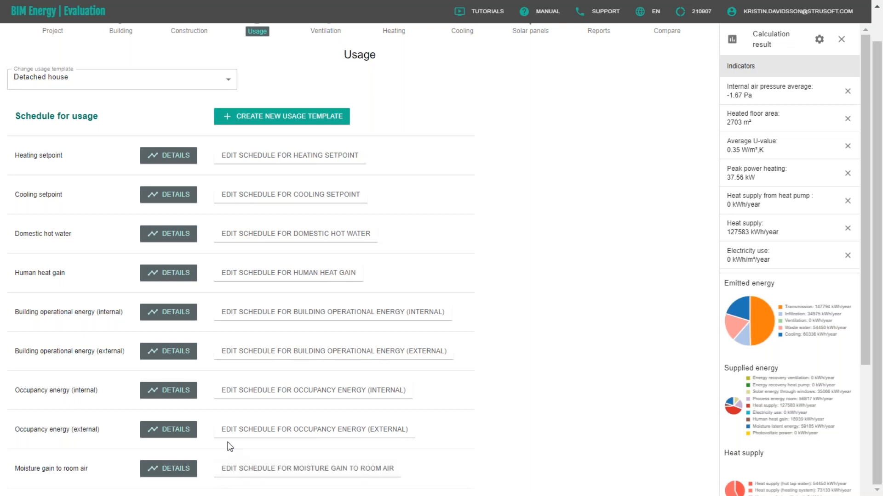
Step: Change the usage template to Apartment house and view its all-year heating setpoint graph
scroll(489, 290, up, 2)
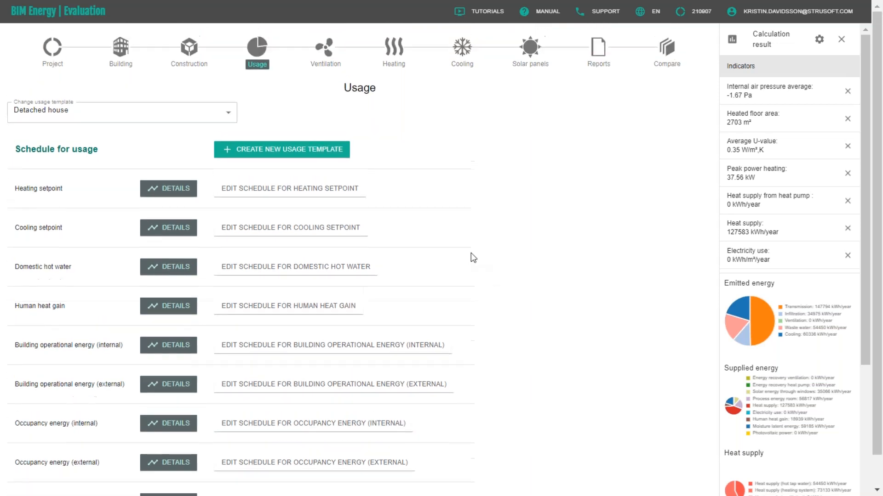
click(228, 117)
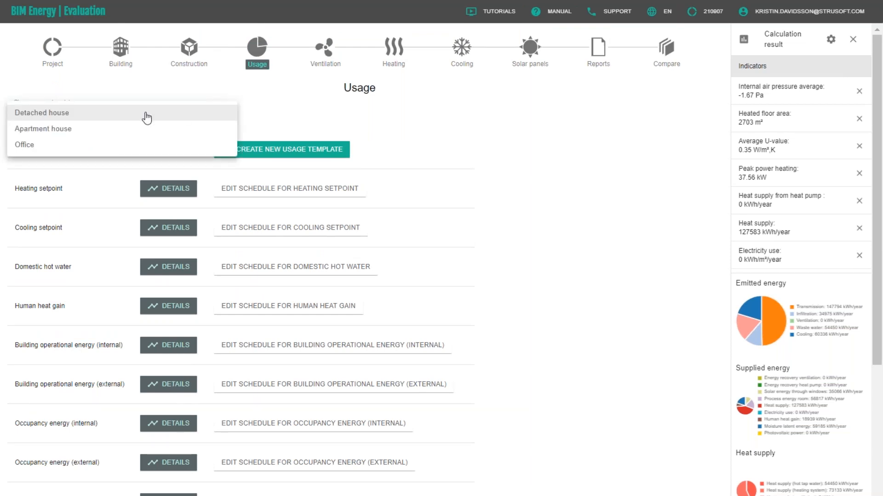
click(92, 132)
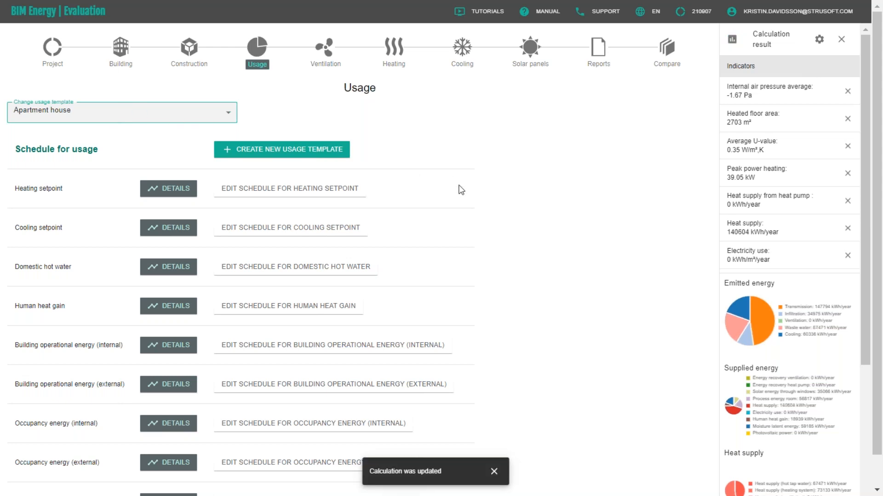
click(158, 190)
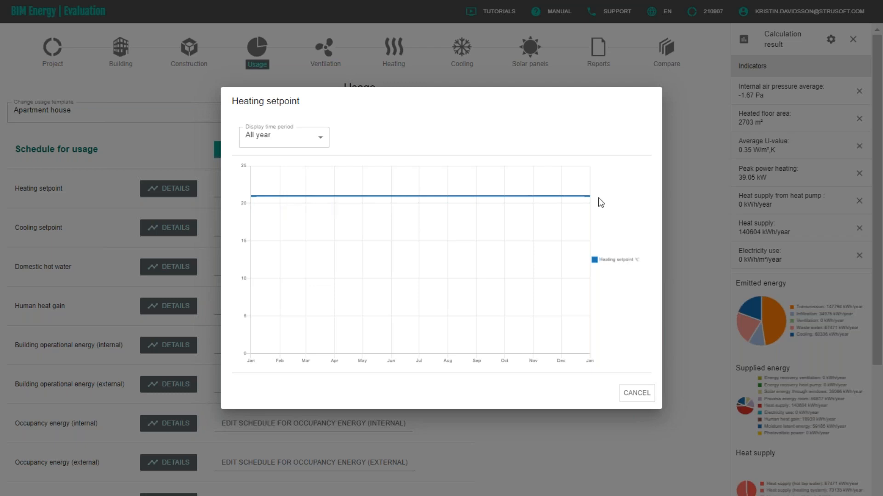
click(637, 393)
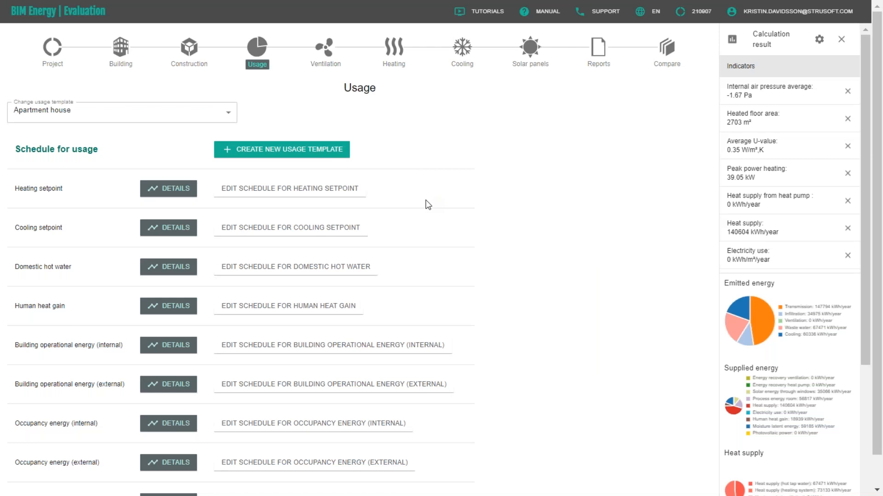
Step: Reset the heating setpoint schedule and add a 21 °C period for Monday to Friday, 07:00 to 18:00, all year
click(265, 193)
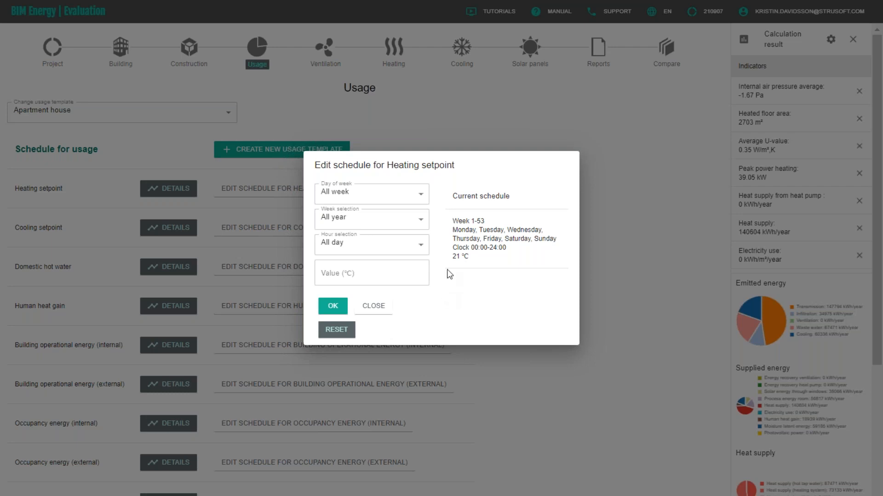
click(339, 330)
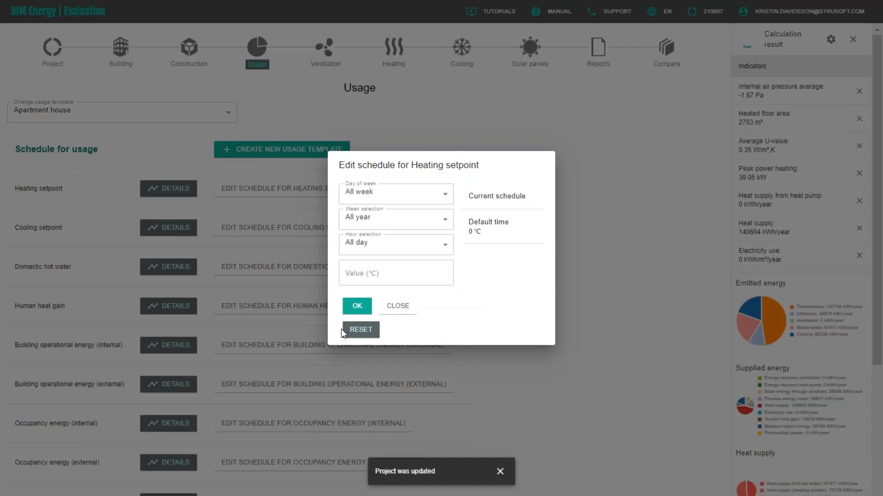
click(420, 203)
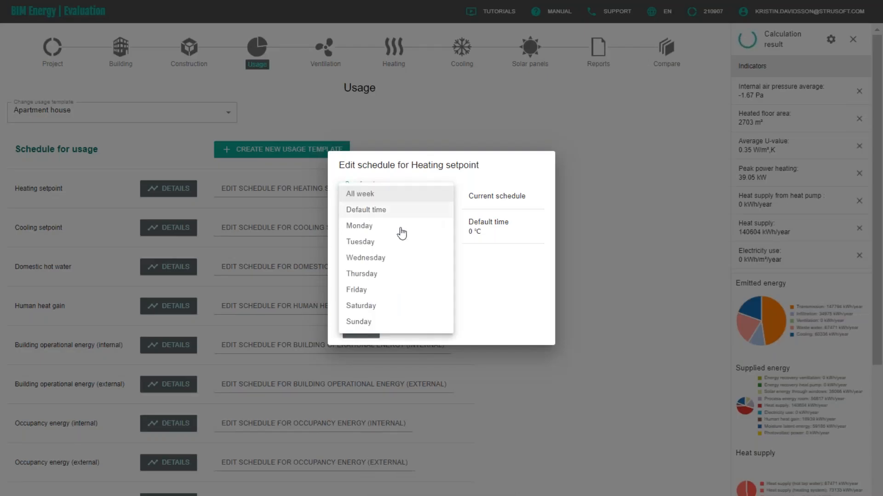
click(393, 231)
click(422, 200)
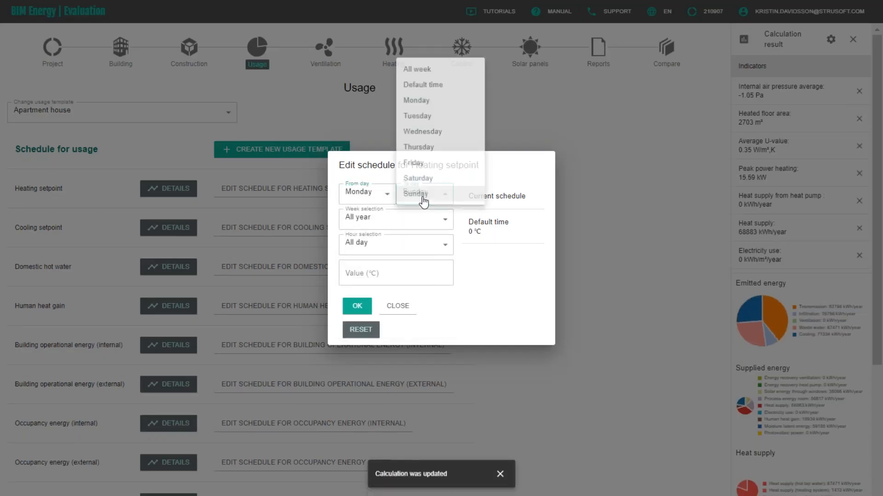
click(412, 164)
click(392, 247)
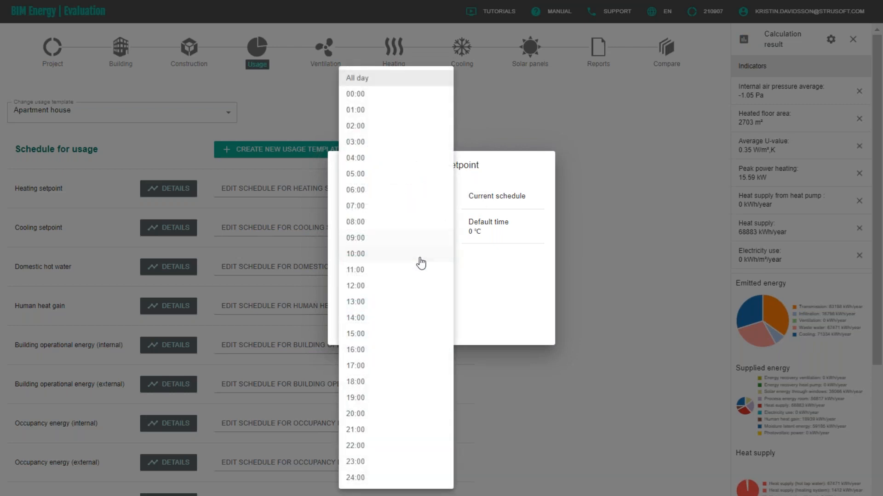
click(402, 210)
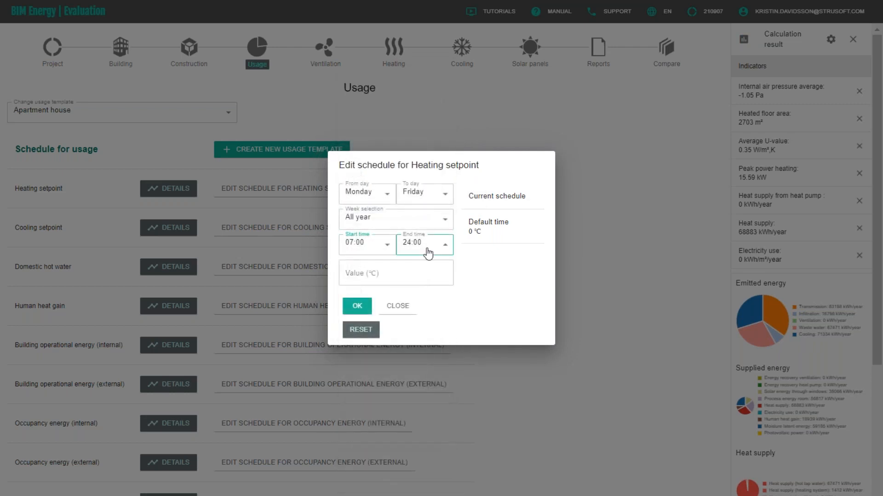
click(428, 251)
click(439, 323)
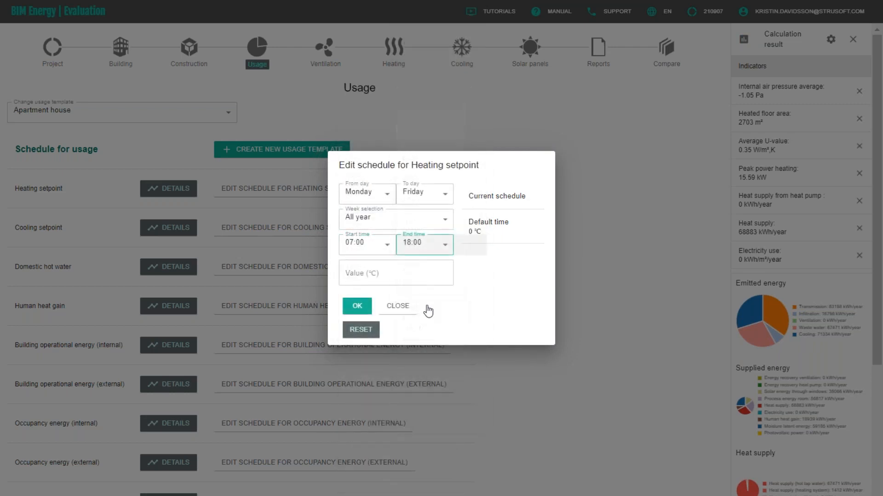
click(374, 271)
text(21)
click(478, 304)
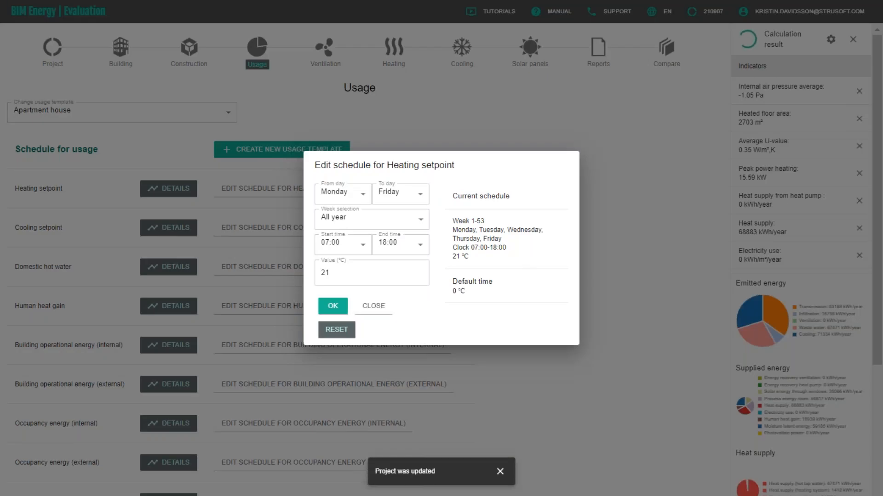
Step: Set the default time value of the heating setpoint schedule to 22 °C
click(364, 193)
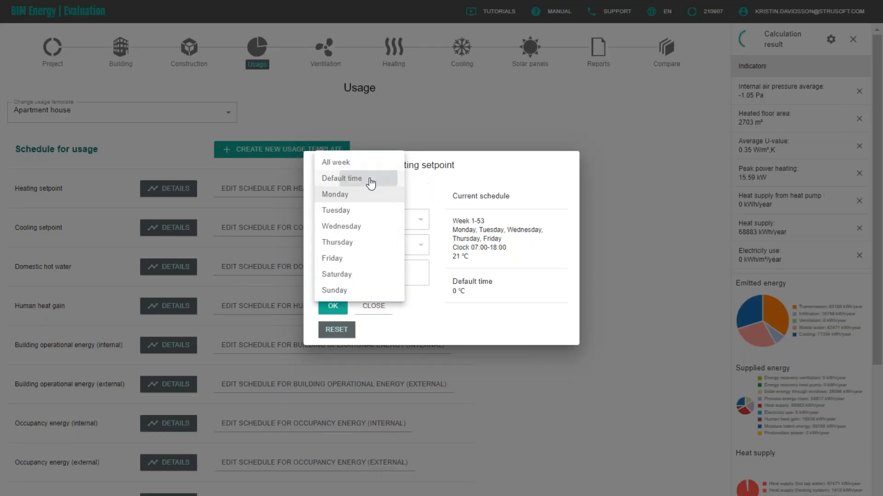
click(367, 179)
key(Tab)
text(22)
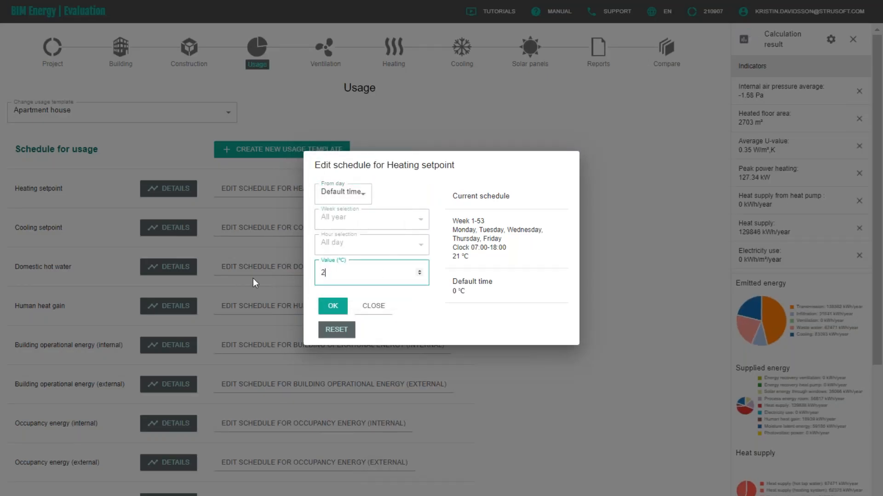
click(332, 307)
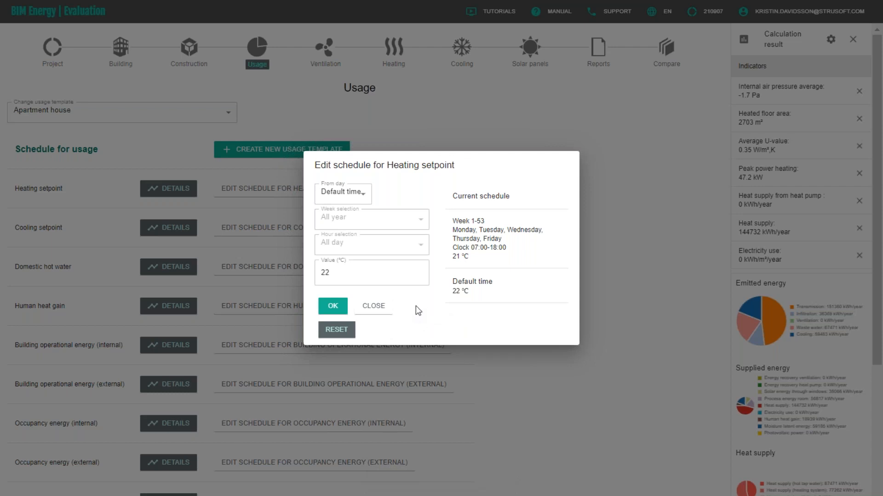
Step: Clear the heating setpoint schedule, set its default time value to 21 °C and close the schedule editor
click(334, 306)
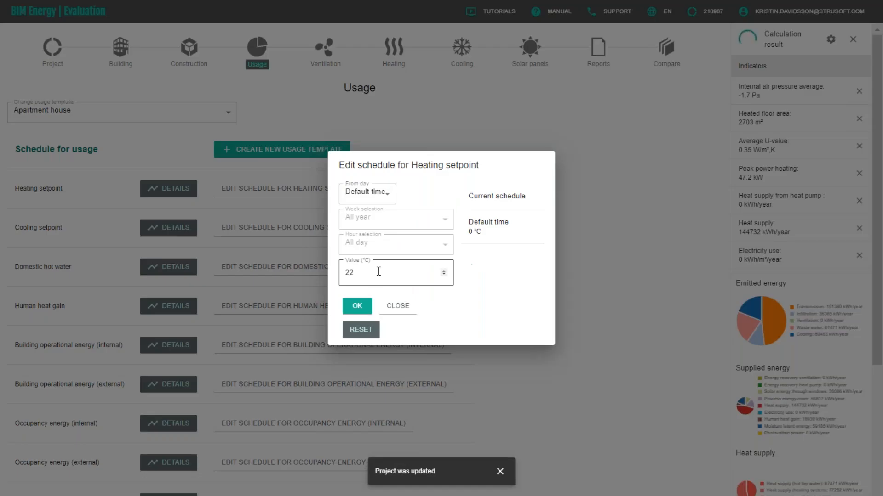
double_click(379, 272)
text(21)
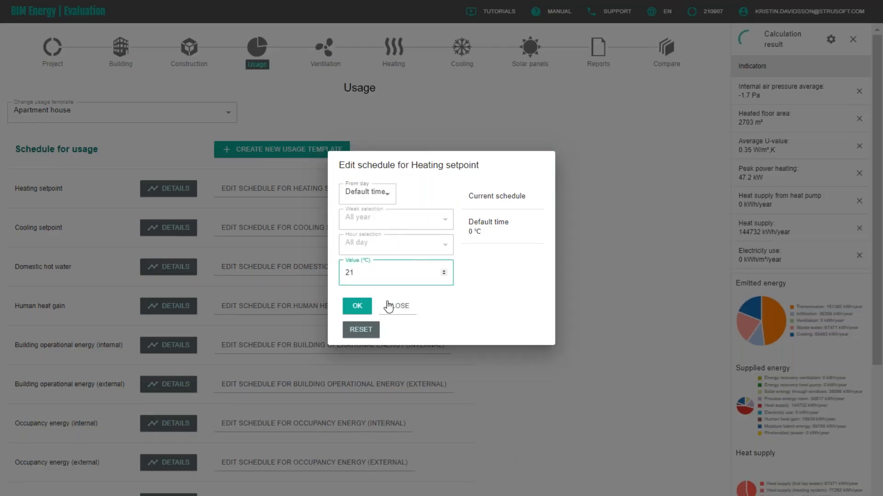
click(366, 305)
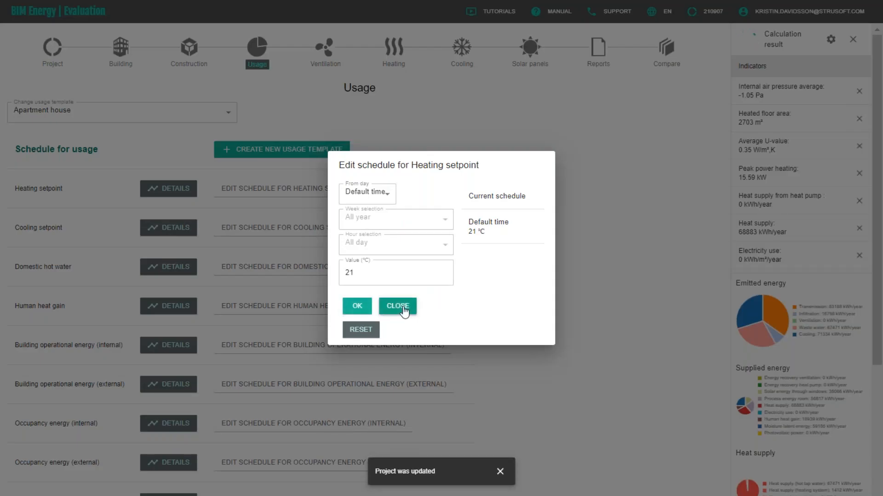
click(403, 310)
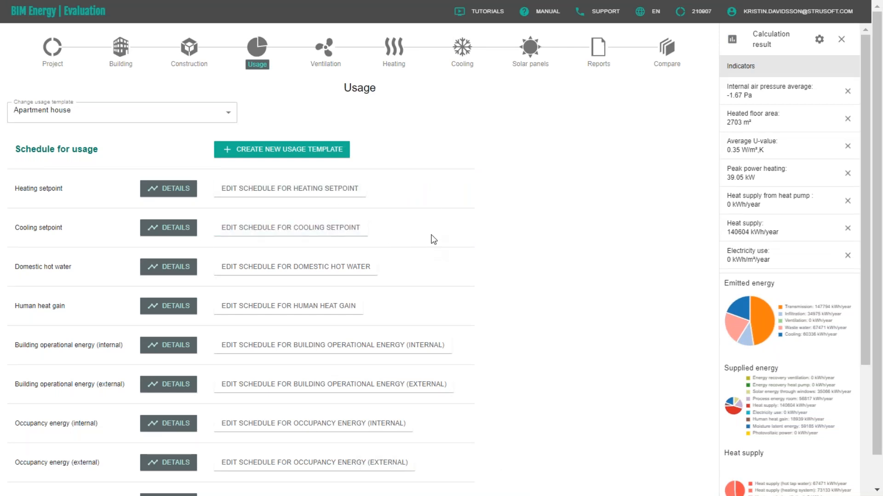
Step: Examine the all-year domestic hot water graph and its current schedule without editing it
scroll(431, 234, down, 1)
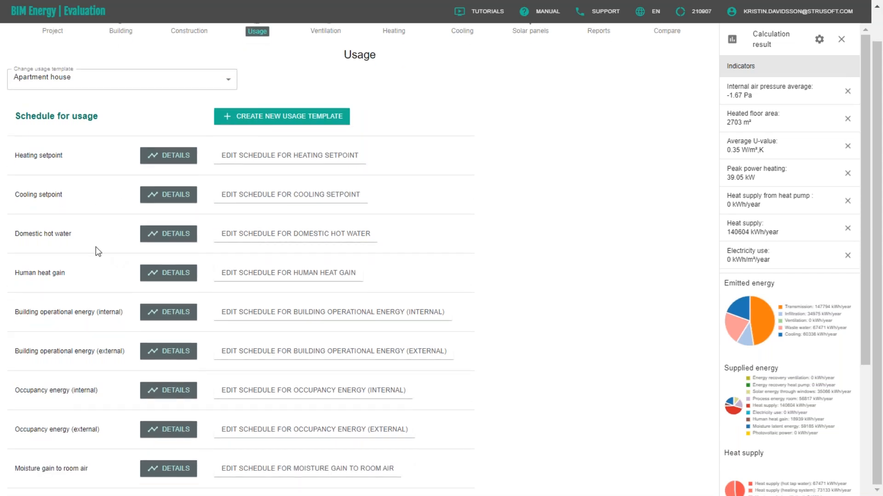
click(174, 240)
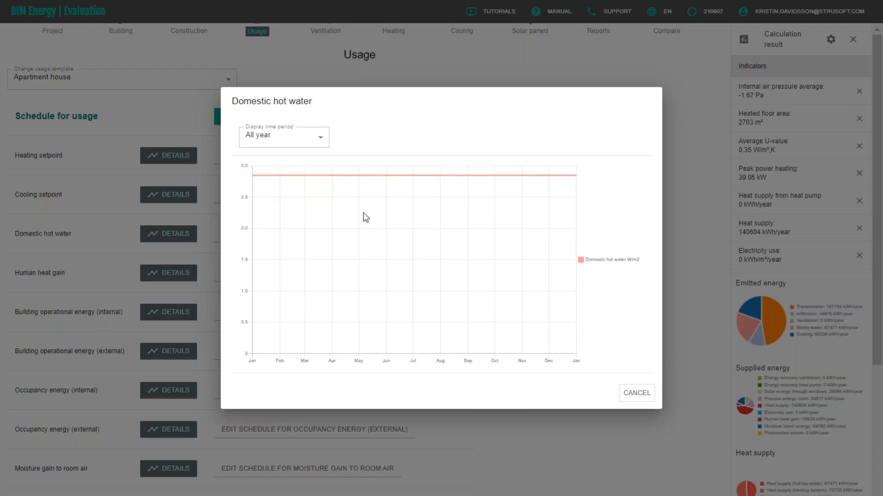
key(Escape)
click(274, 242)
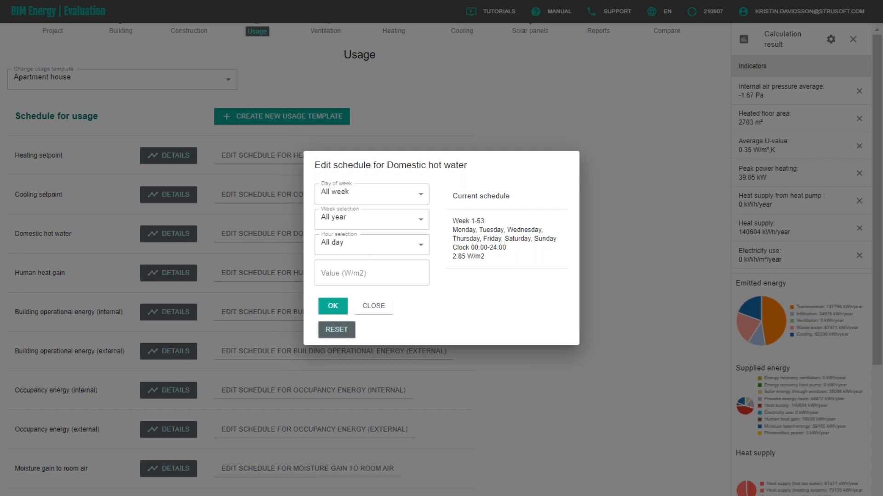
click(374, 308)
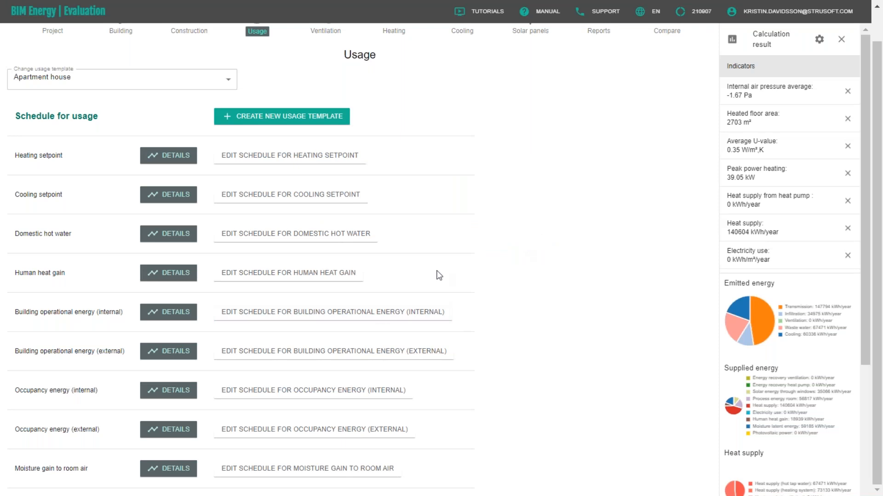
Step: Create a ventilation system named "Ventilation" with values copied from Exhaust air ventilation
scroll(520, 287, up, 1)
click(357, 193)
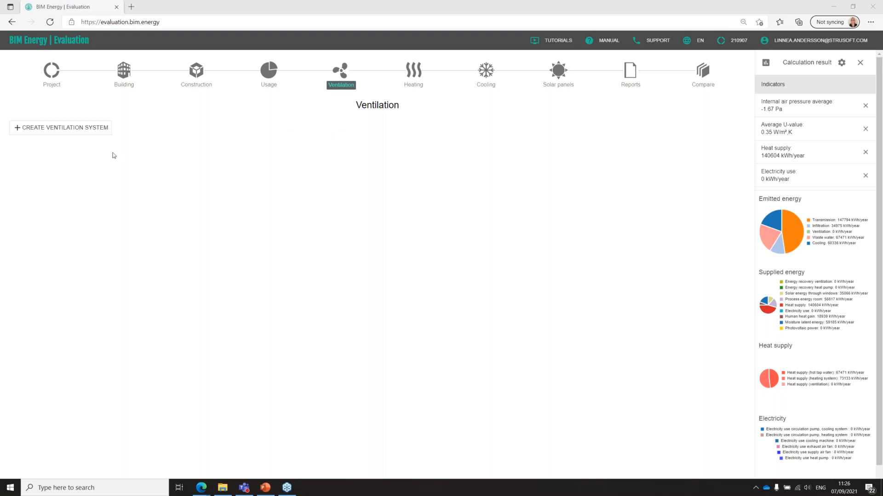
click(85, 133)
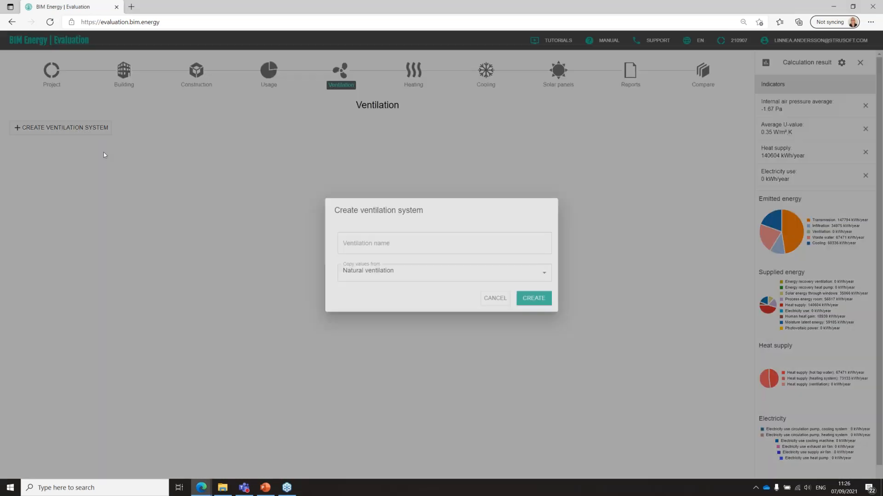
click(446, 246)
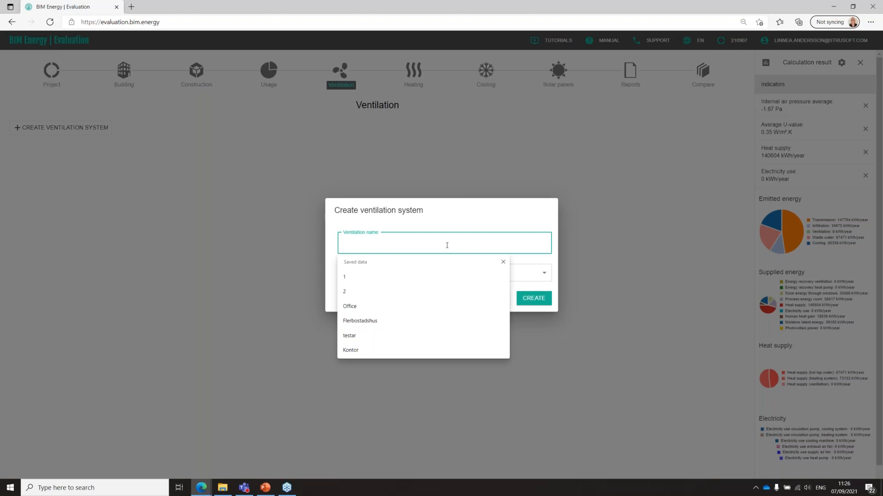
text(Venti)
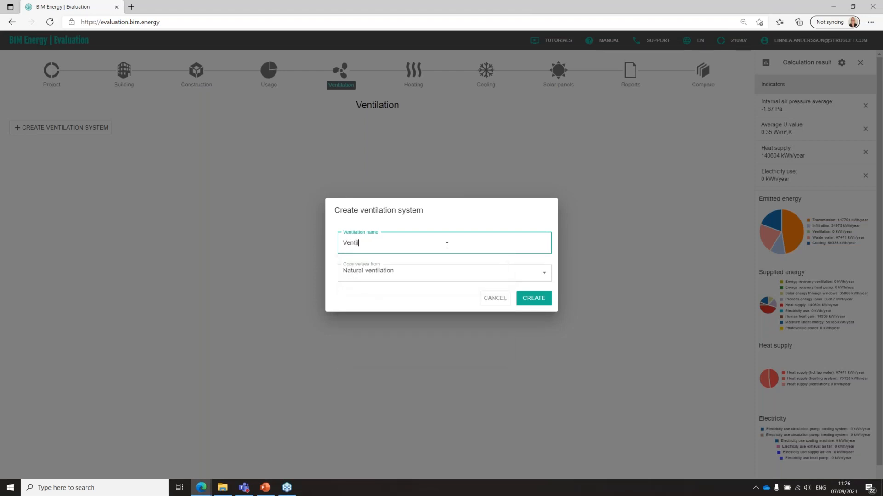
text(lation)
click(450, 272)
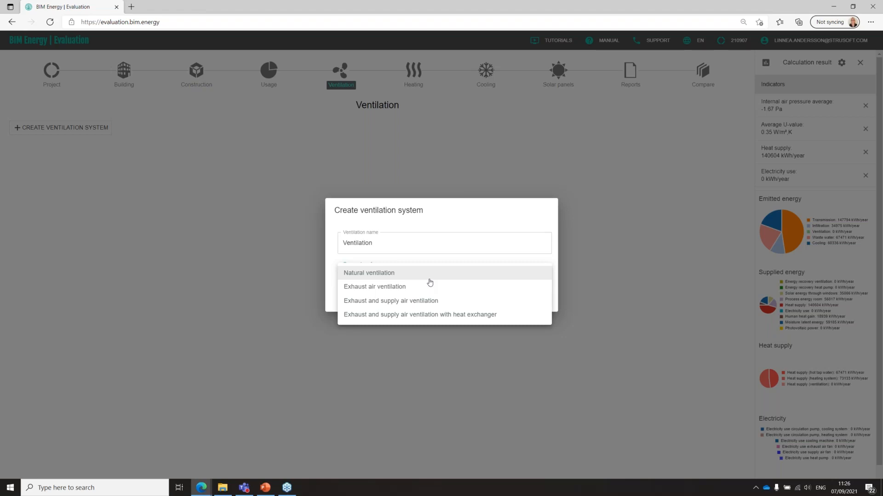
click(404, 287)
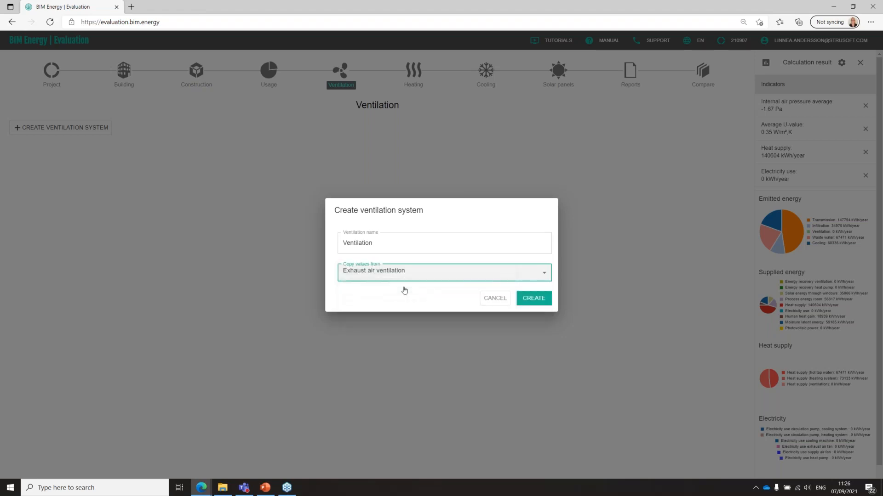
click(546, 300)
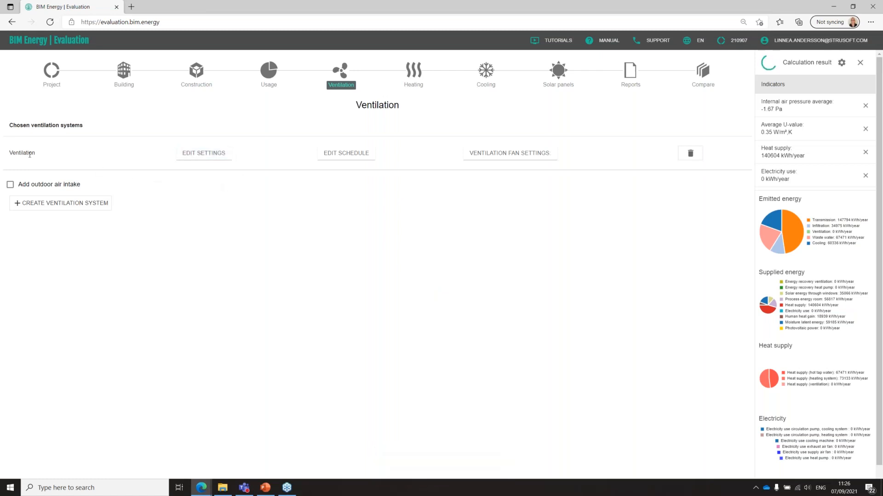
Step: Review the ventilation system's settings from supply air temperature limits to the control case, and accept them without changes
click(222, 155)
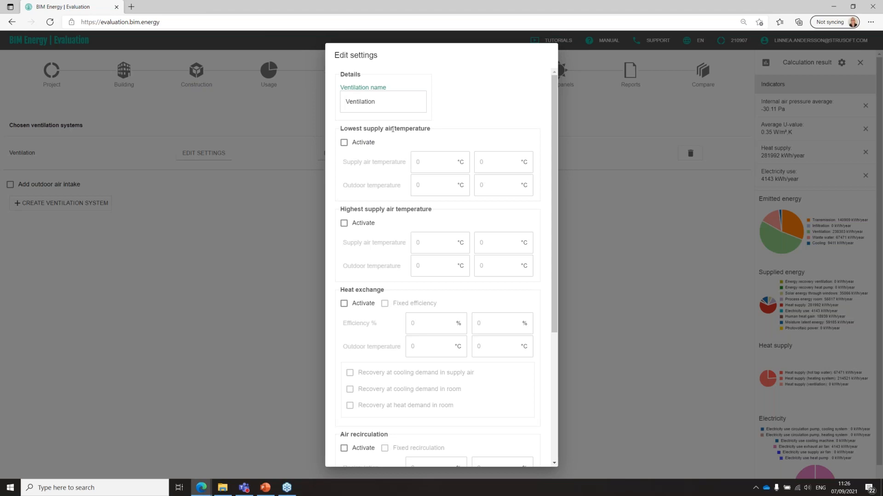
click(344, 144)
click(344, 143)
scroll(402, 239, down, 3)
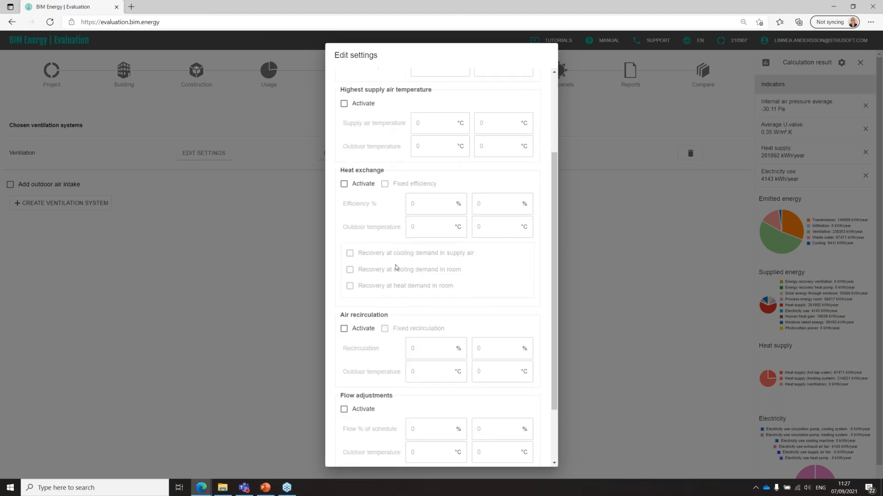
scroll(392, 262, down, 2)
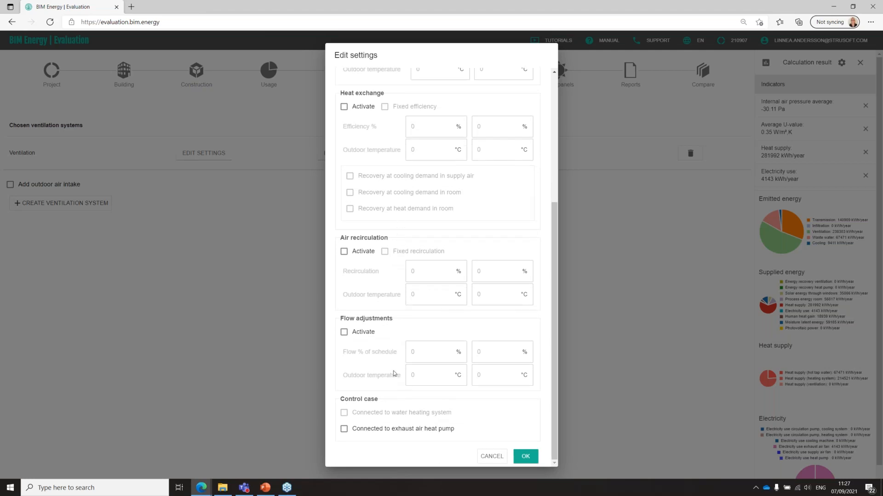
scroll(393, 373, up, 5)
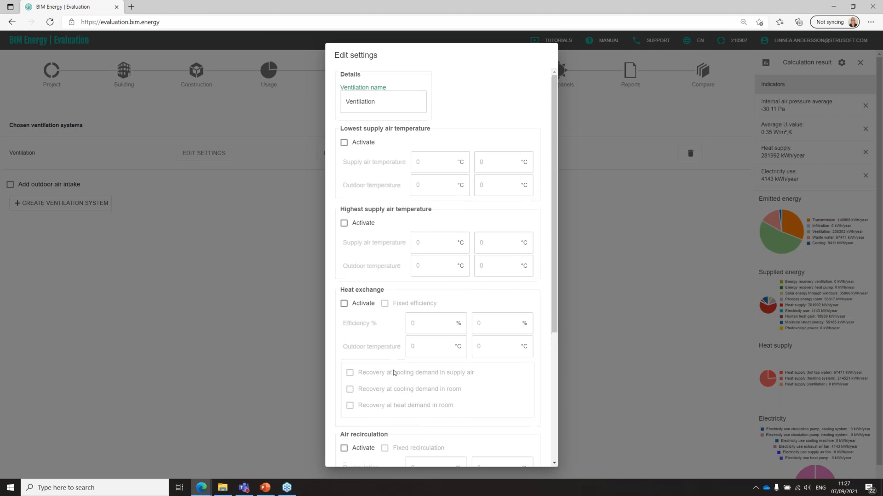
scroll(394, 372, down, 1)
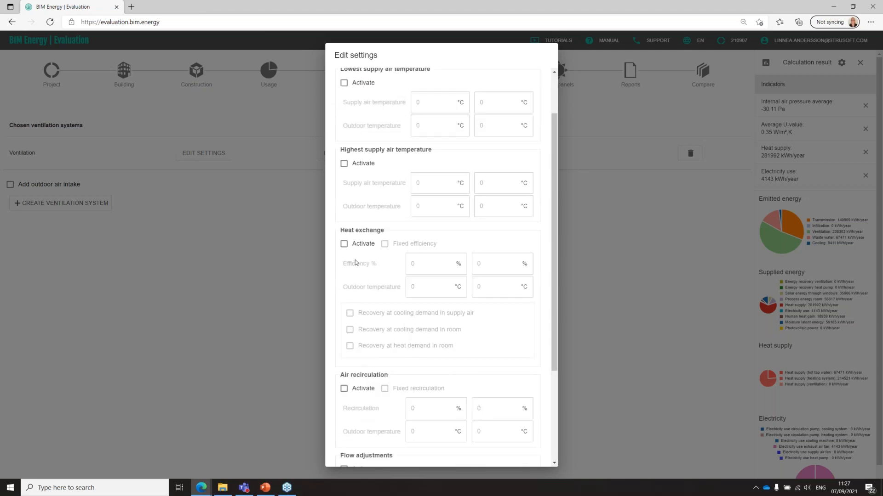
scroll(388, 314, down, 3)
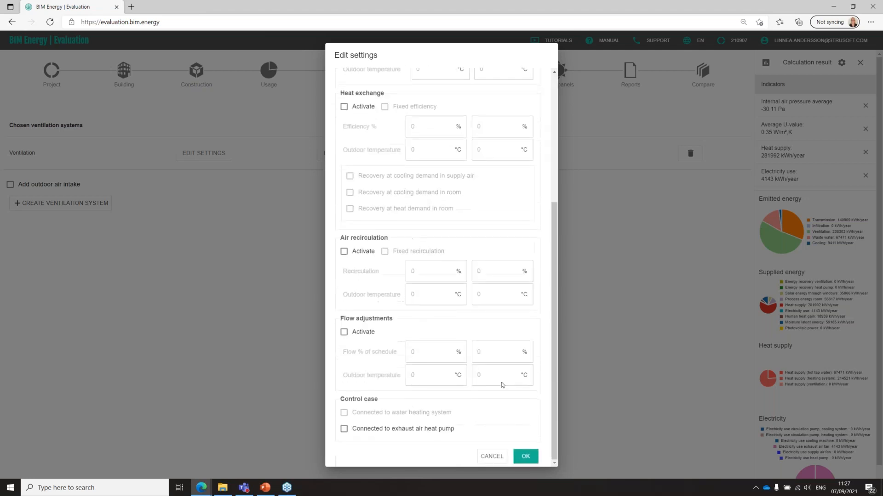
click(530, 458)
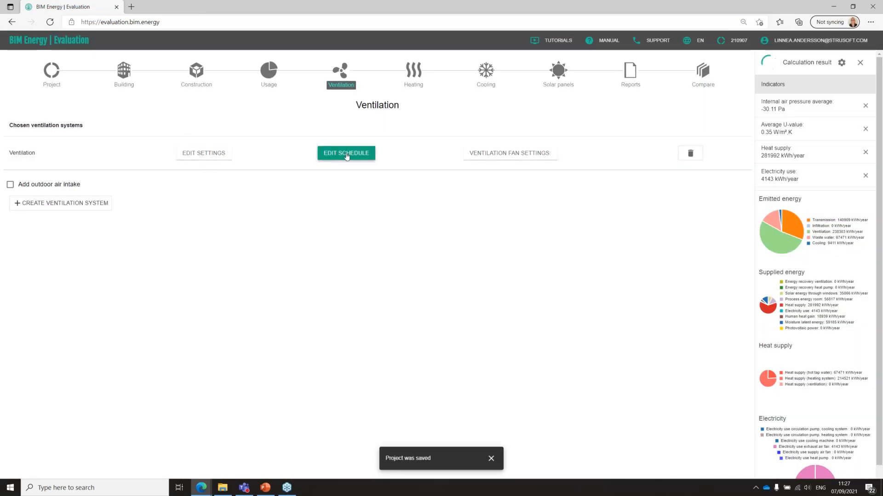
Step: Examine the all-year supply and exhaust air flow graphs and the current exhaust air schedule without editing them
click(346, 157)
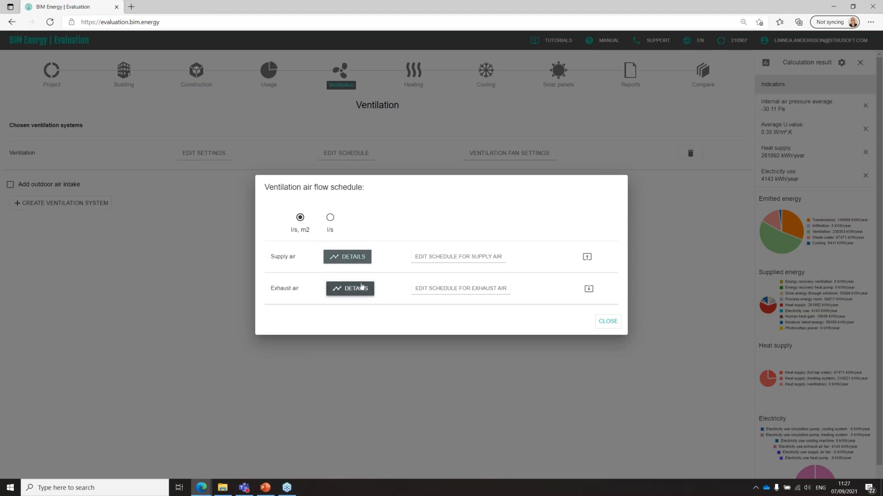
click(361, 256)
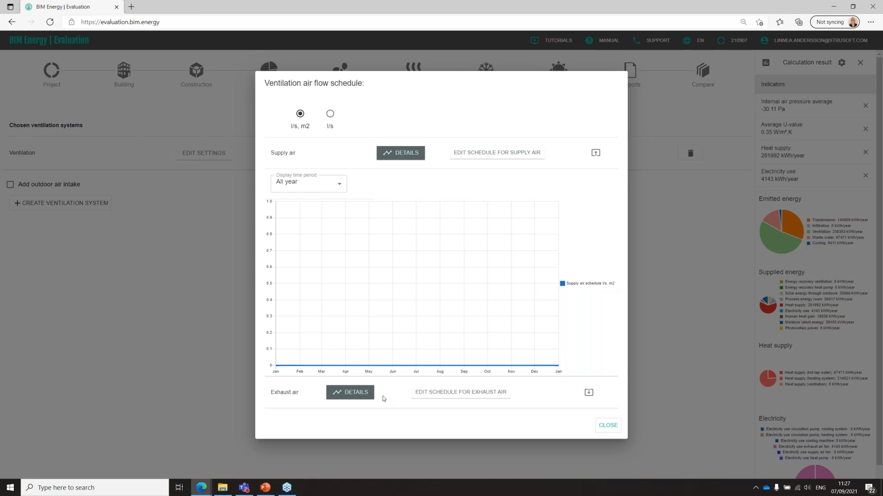
click(355, 393)
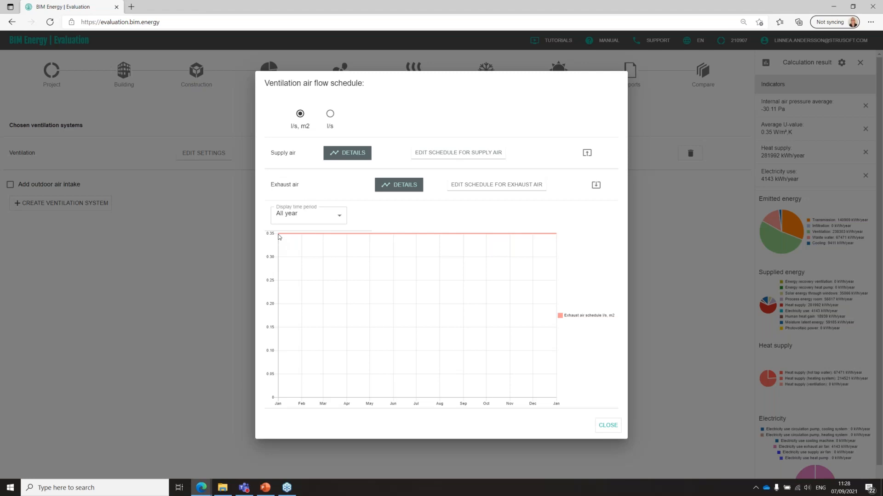
click(499, 189)
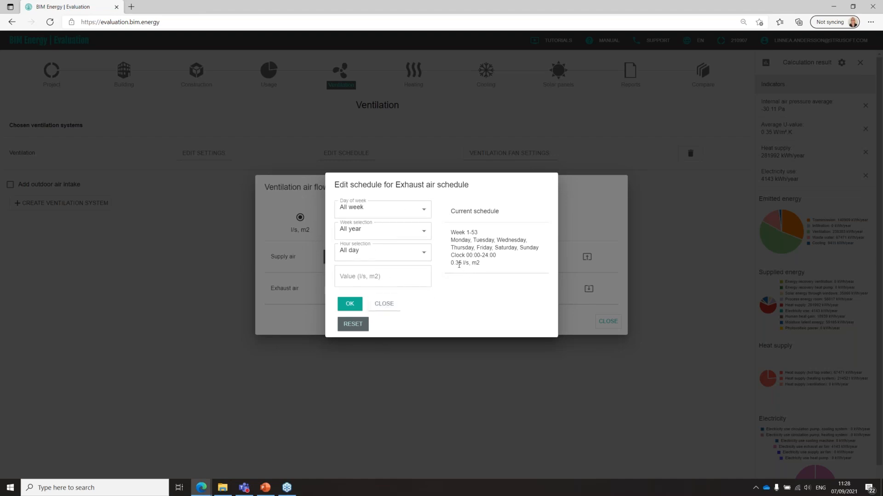
click(385, 305)
click(606, 322)
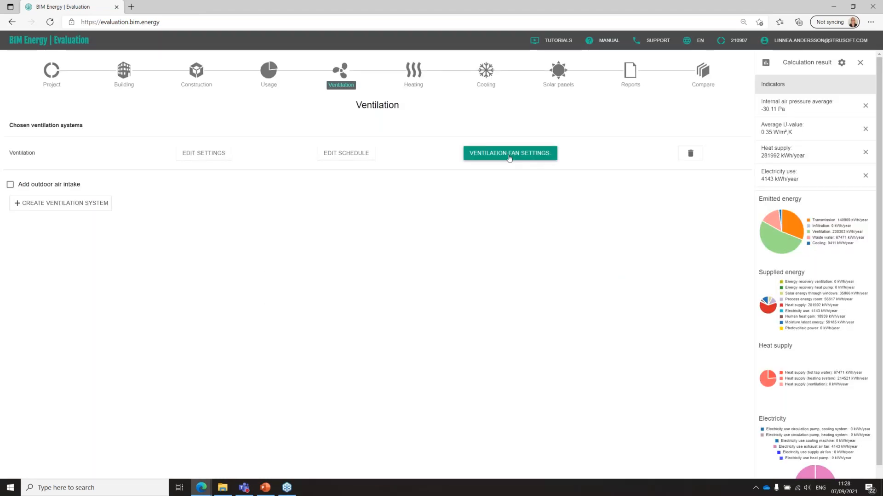
Step: Check the exhaust air fan's pressure and efficiency in the ventilation fan settings and accept them without changes
click(508, 159)
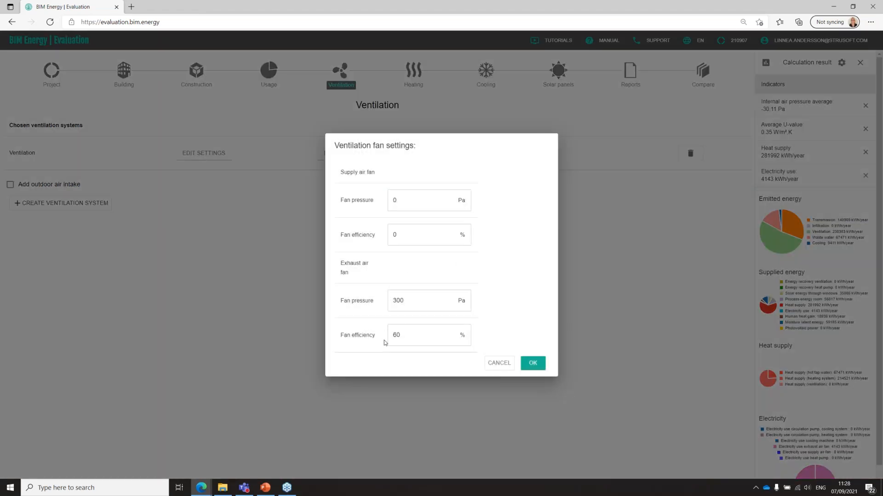
drag(408, 301, 395, 301)
click(409, 337)
click(506, 334)
click(533, 364)
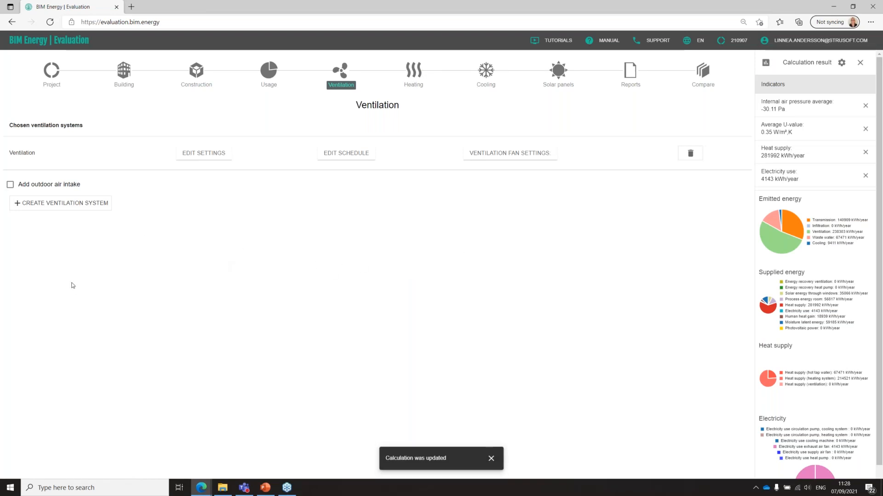
Step: Add an outdoor air intake to the ventilation using the Outdoor air intake default option
click(32, 188)
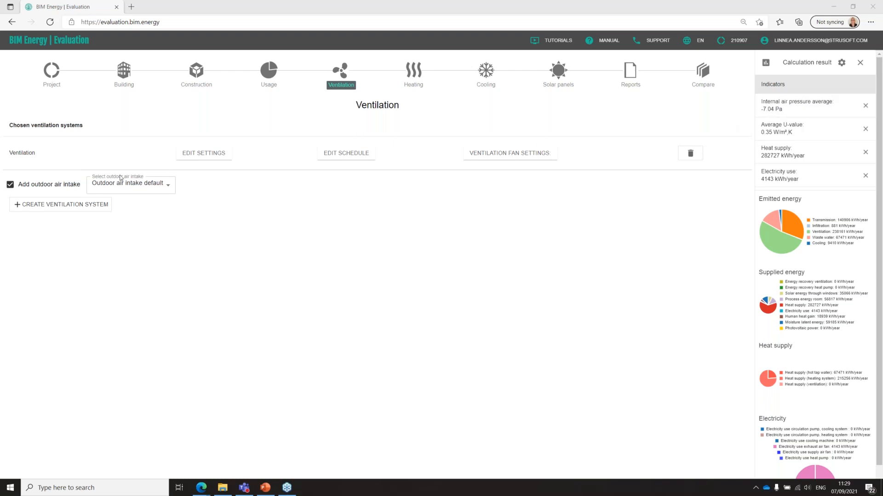
click(10, 185)
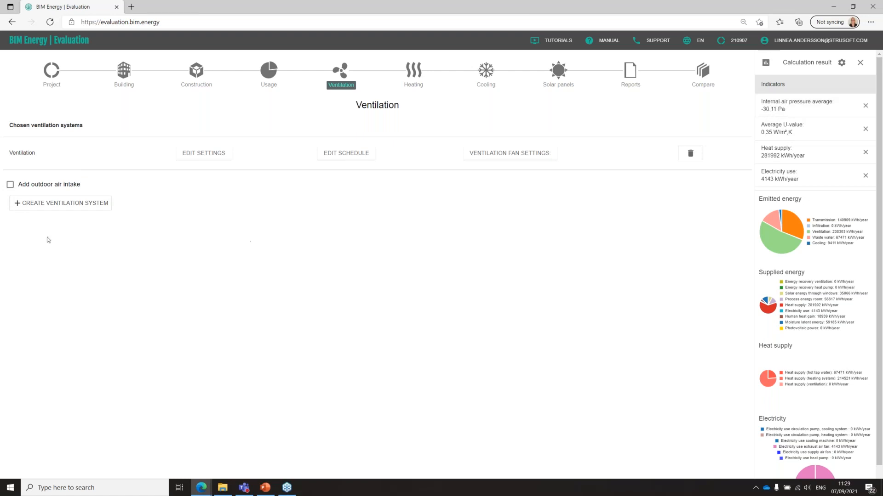
click(25, 190)
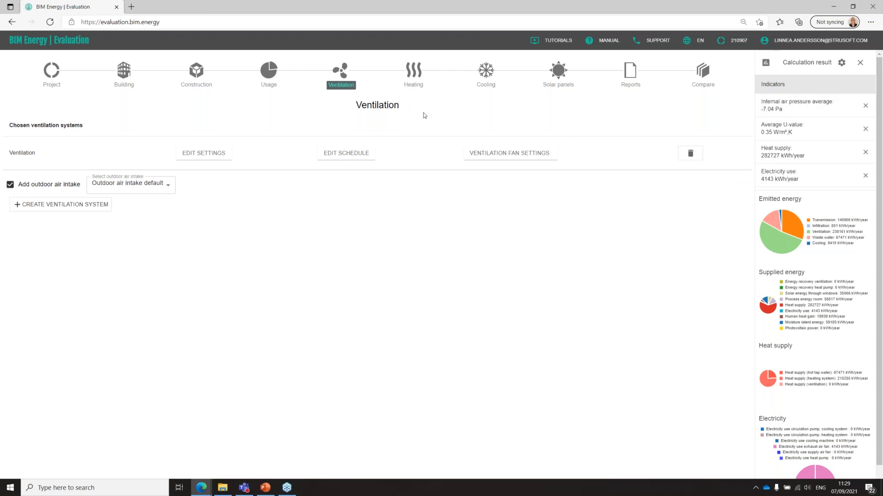
Step: Choose a heat pump as the heating system and set its type to Geothermal, Rock
click(413, 74)
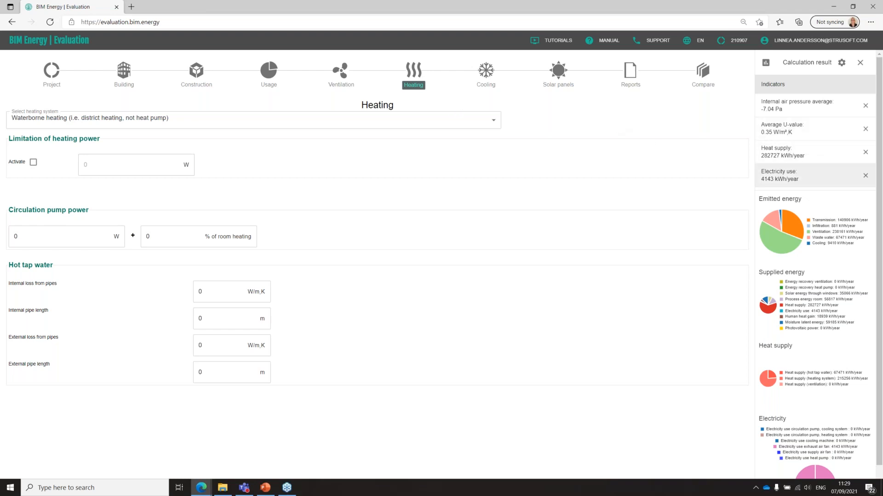
click(492, 126)
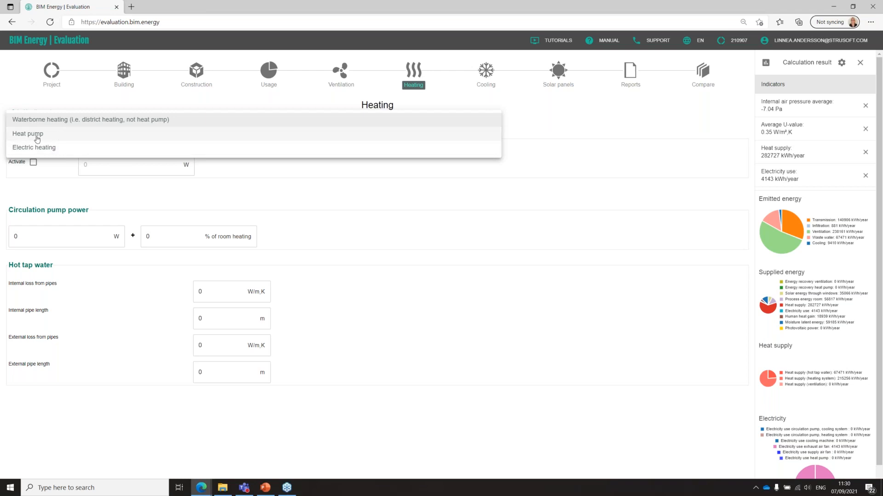
click(58, 136)
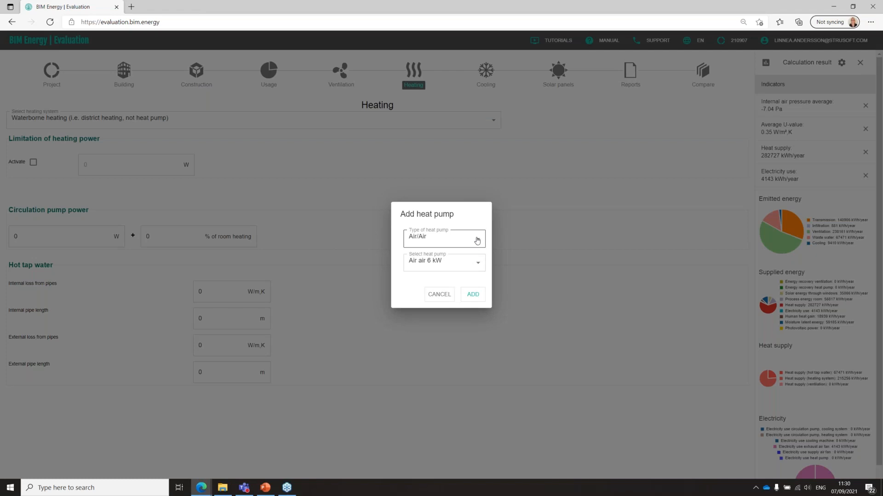
click(476, 241)
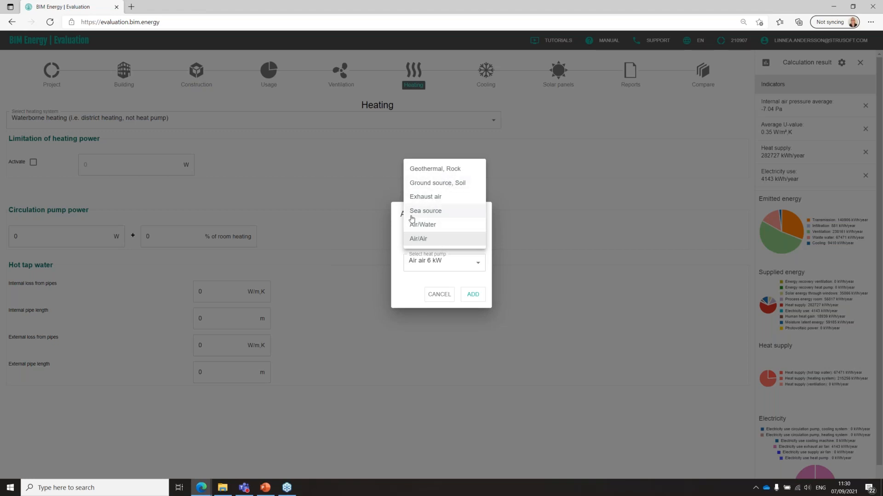
click(460, 172)
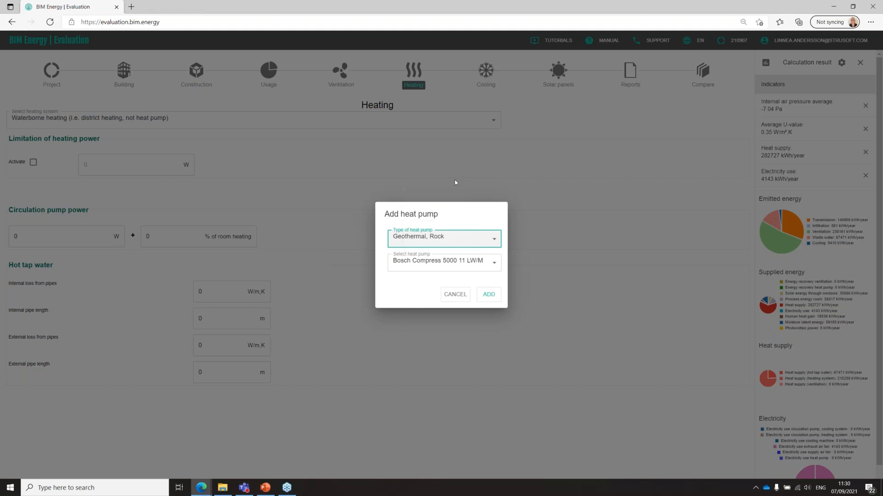
Step: Select the Thermia MEGA M model and add this heat pump to the heating system
click(460, 263)
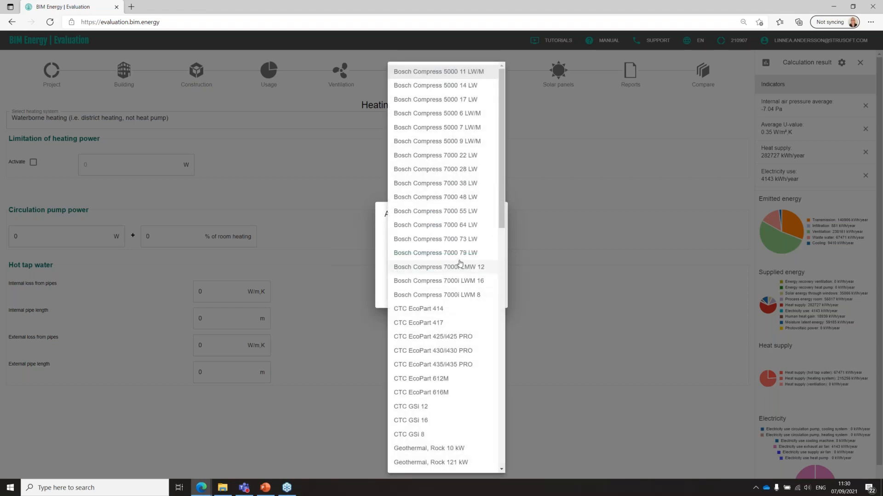
mouse_move(501, 131)
mouse_down()
mouse_move(517, 409)
mouse_move(506, 354)
mouse_move(508, 125)
mouse_up()
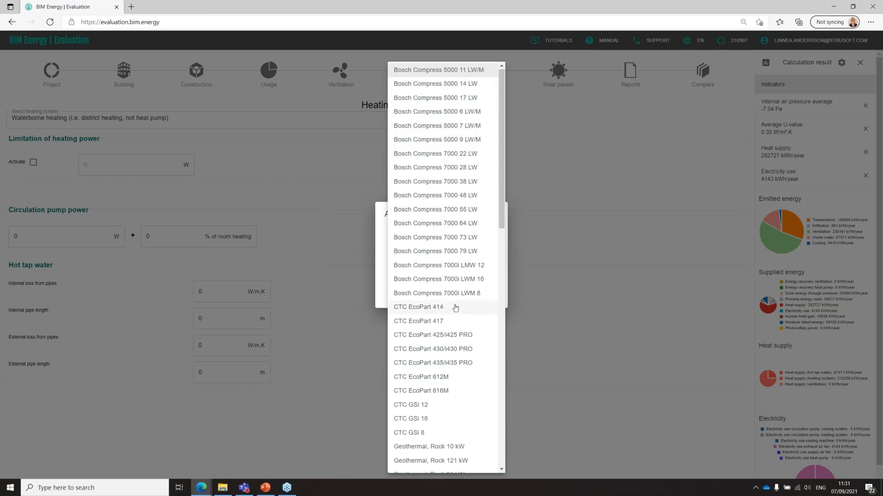
scroll(454, 304, down, 10)
scroll(455, 298, down, 3)
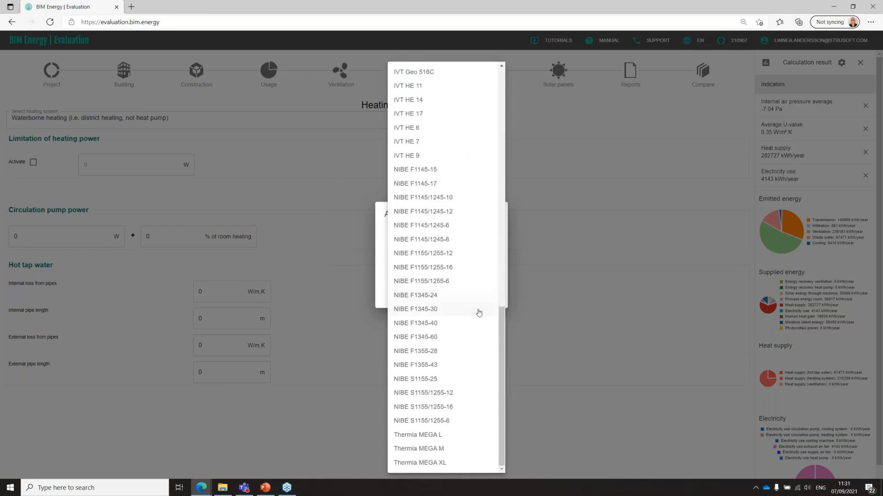
click(449, 450)
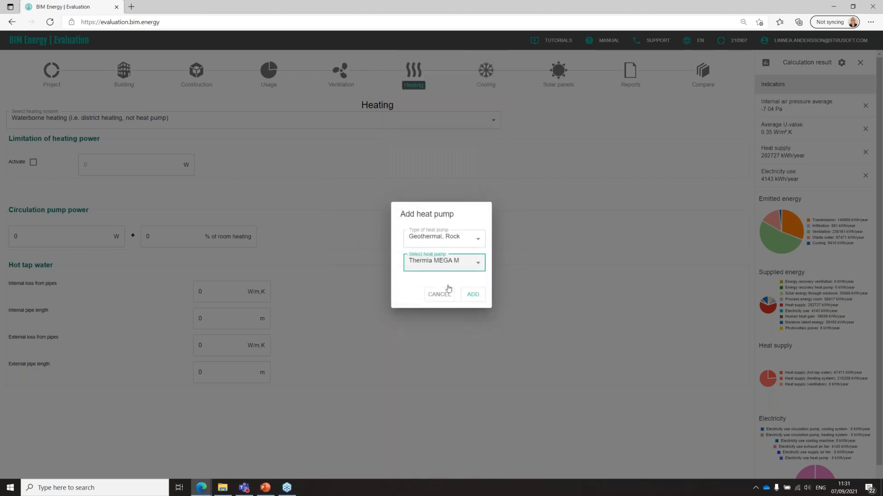
click(473, 298)
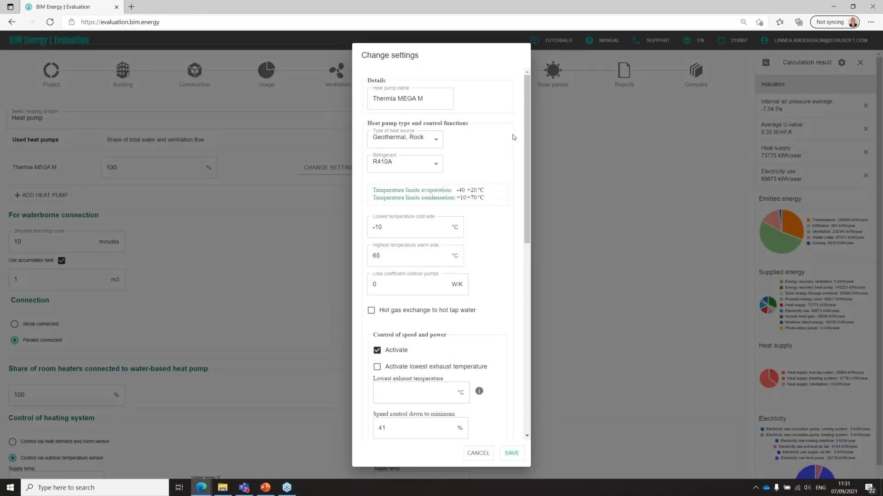
Step: Examine the Thermia MEGA M heat pump's speed and power control, testing results and testing standard settings
drag(526, 129, 524, 229)
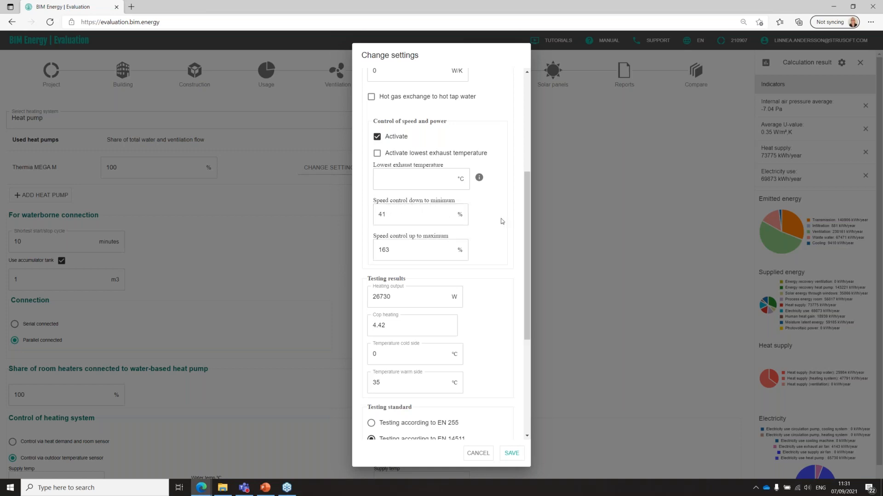
click(376, 138)
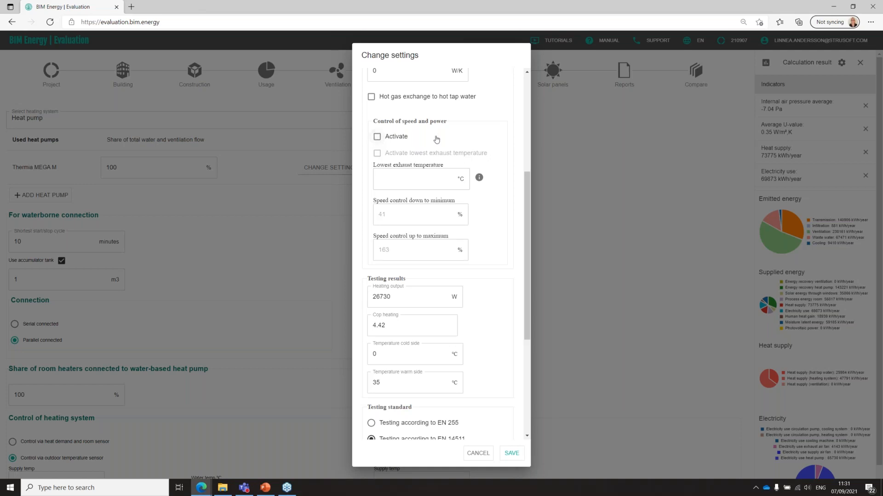
click(377, 138)
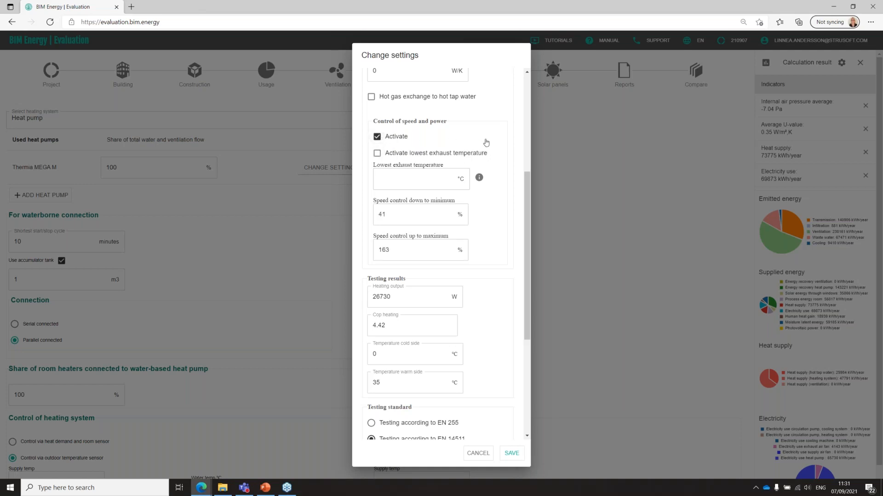
drag(527, 185, 527, 239)
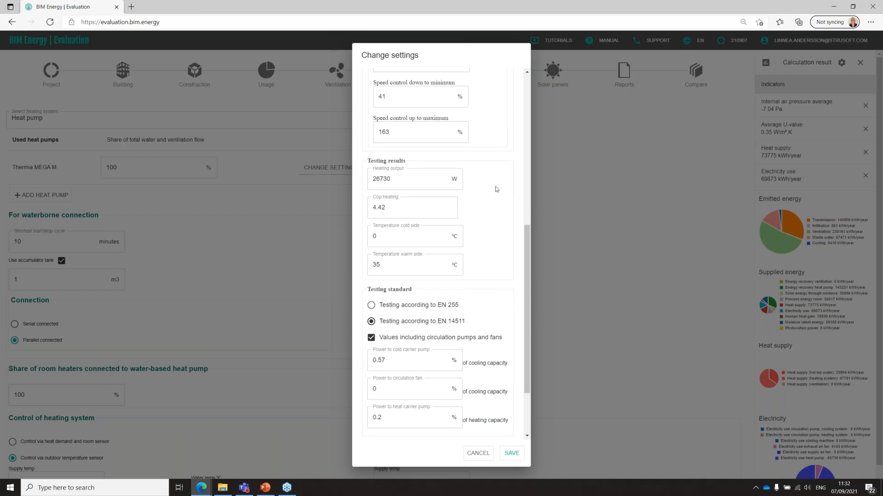
drag(528, 232, 528, 272)
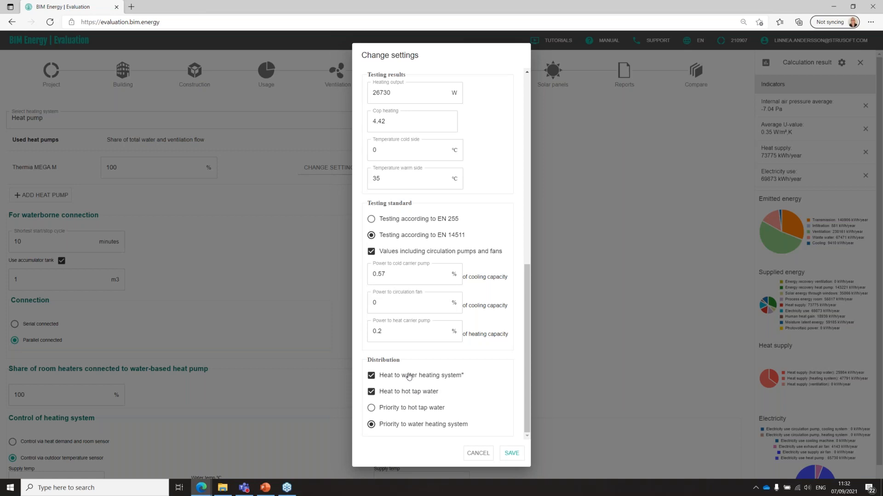
Step: Check the heat pump's heat distribution to the water heating system and hot tap water, and save the settings without changes
click(372, 376)
click(371, 376)
click(372, 393)
click(371, 393)
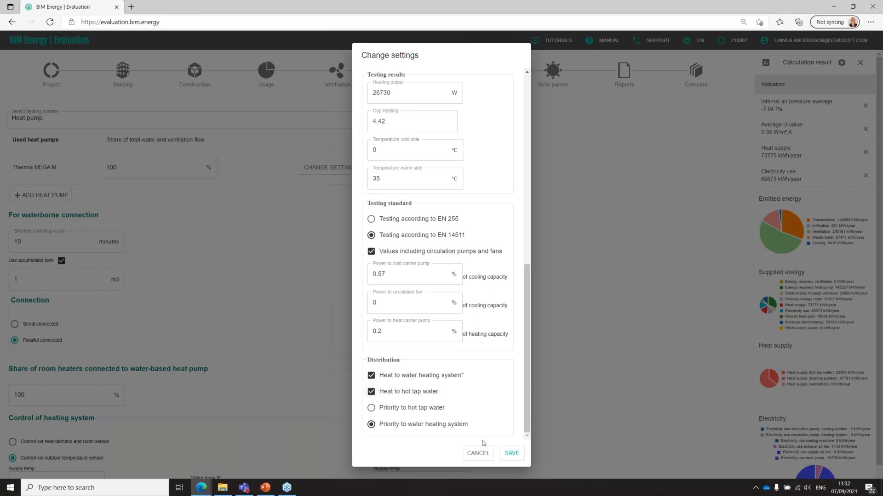
click(514, 456)
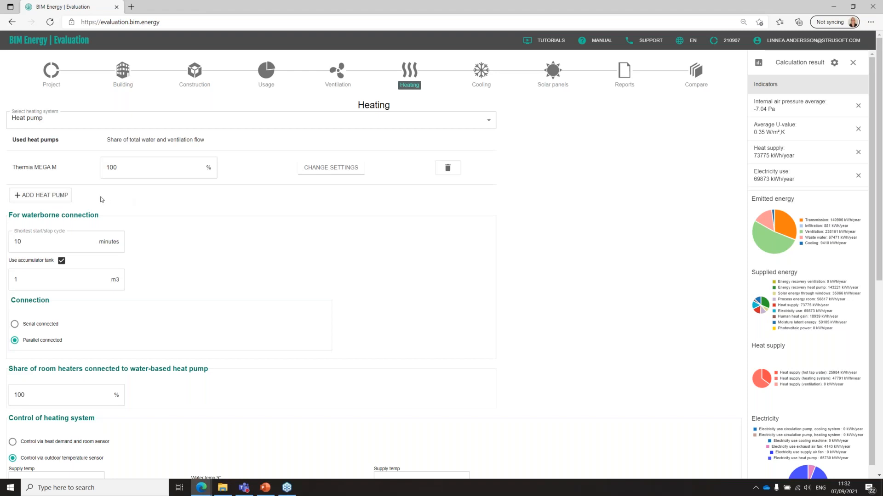
Step: Set the heating system's supply temperature to 58 °C and drain temperature to 48 °C at the lowest outdoor temperature
scroll(110, 202, down, 1)
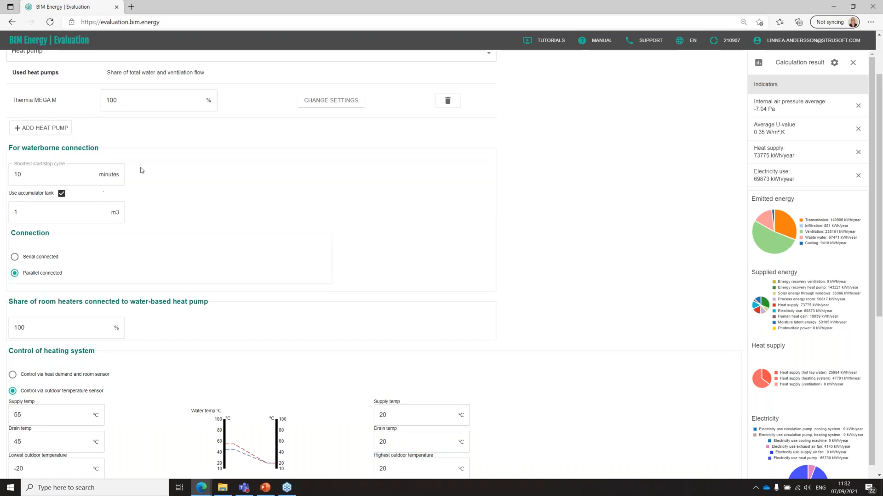
scroll(97, 298, down, 1)
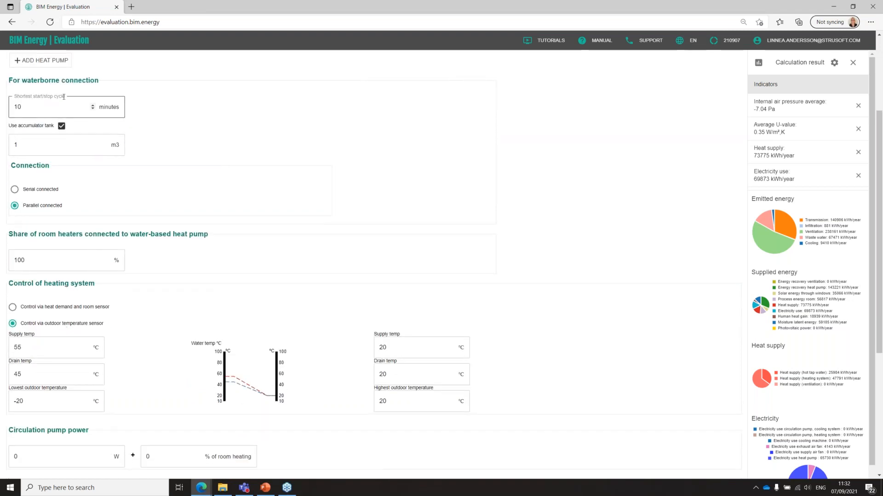
click(33, 145)
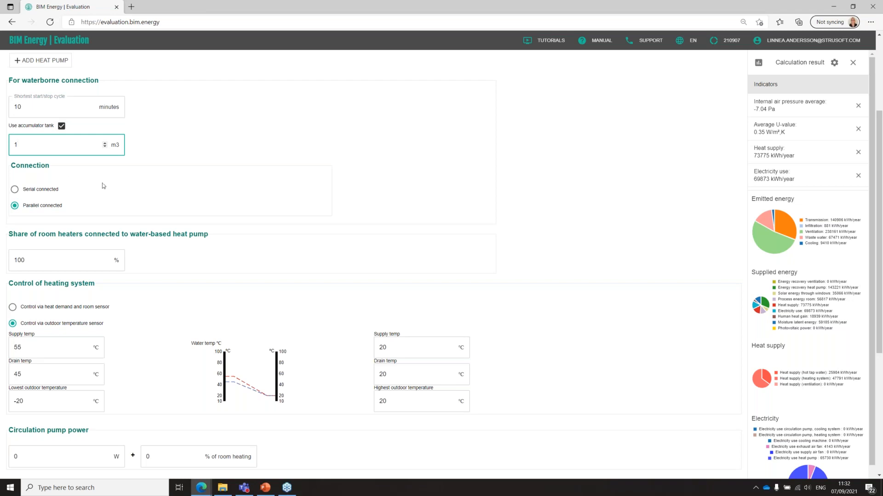
scroll(112, 189, down, 3)
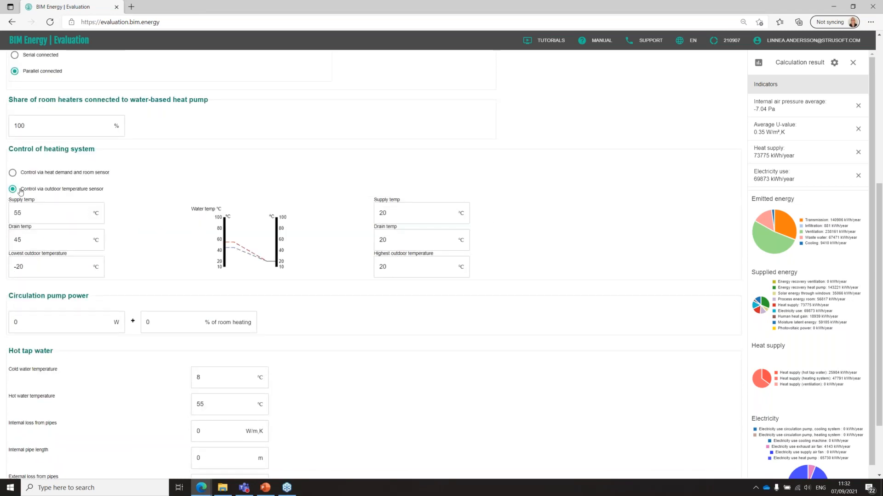
click(29, 213)
click(33, 240)
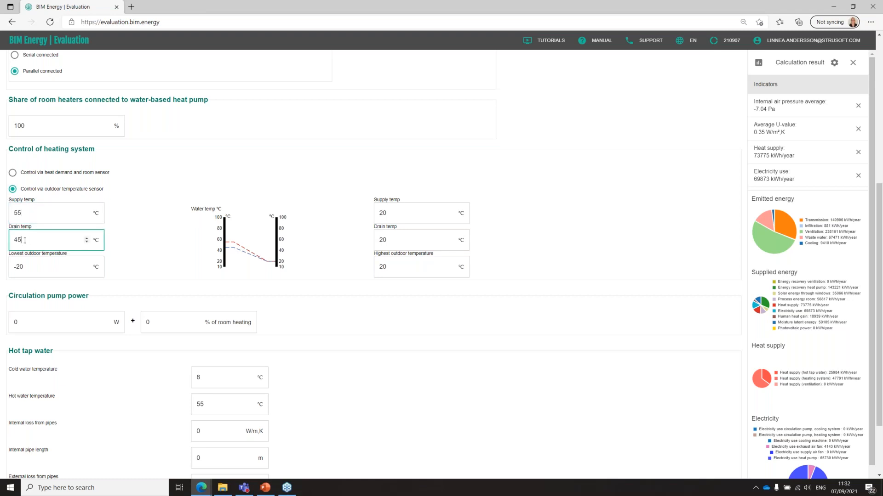
key(shift+Tab)
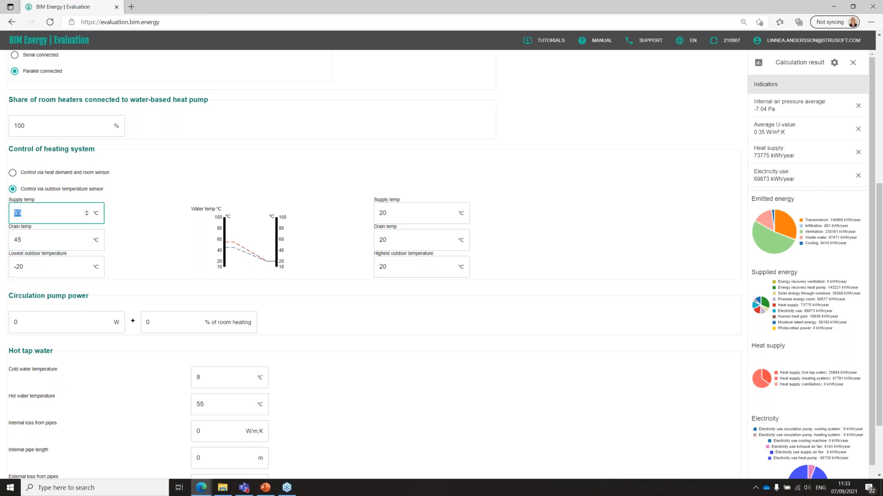
text(58)
click(27, 237)
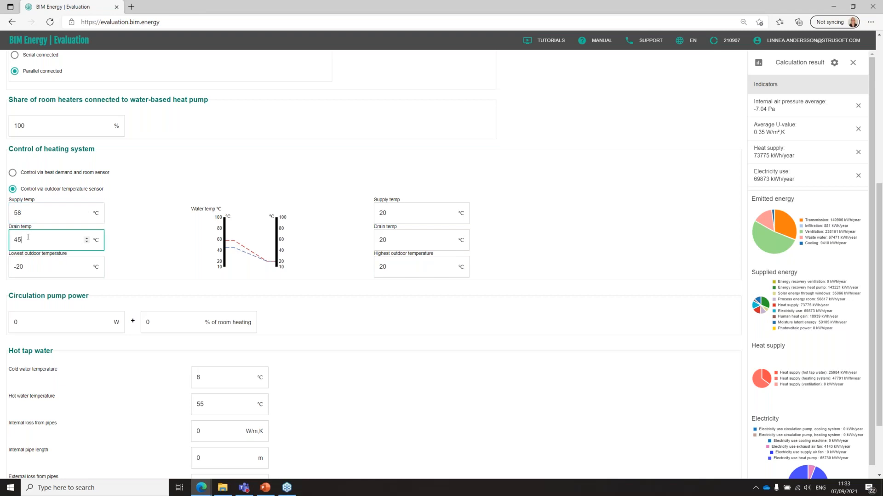
key(BackSpace)
key(BackSpace)
text(48)
click(142, 239)
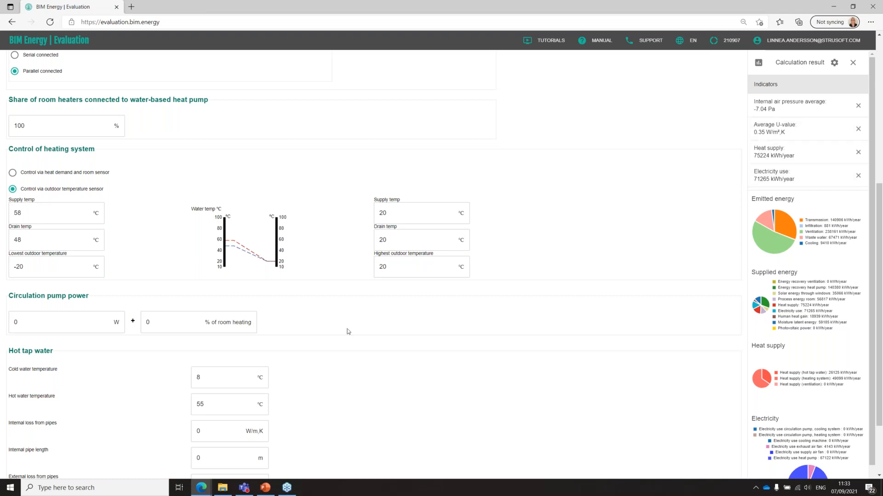
Step: Try the Cooling machine and District cooling options for the cooling type, and return it to Passive cooling
scroll(332, 338, down, 2)
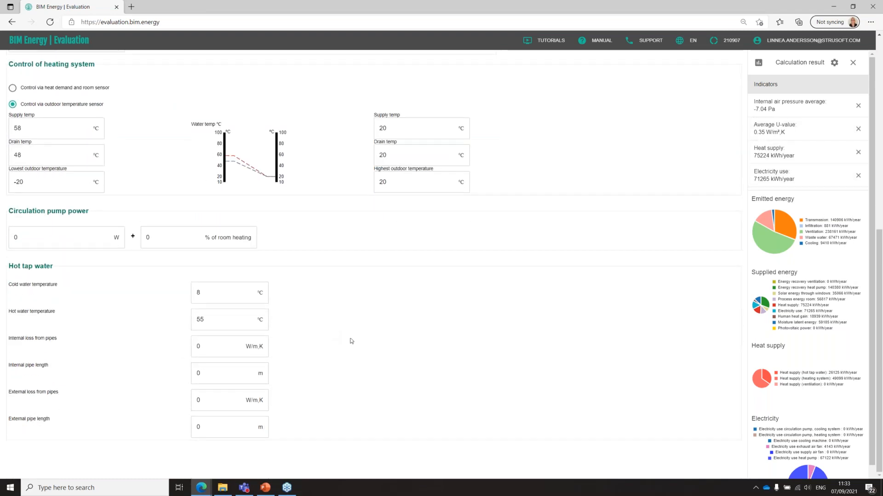
scroll(488, 339, up, 8)
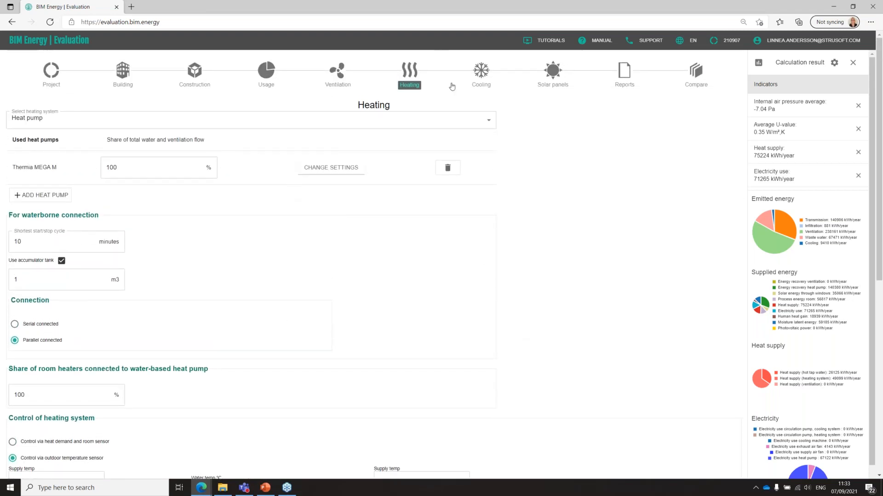
click(482, 76)
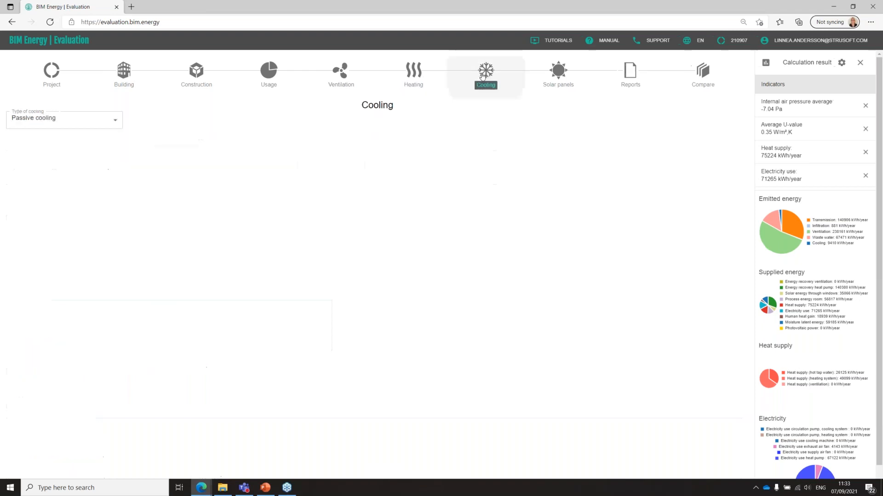
click(113, 123)
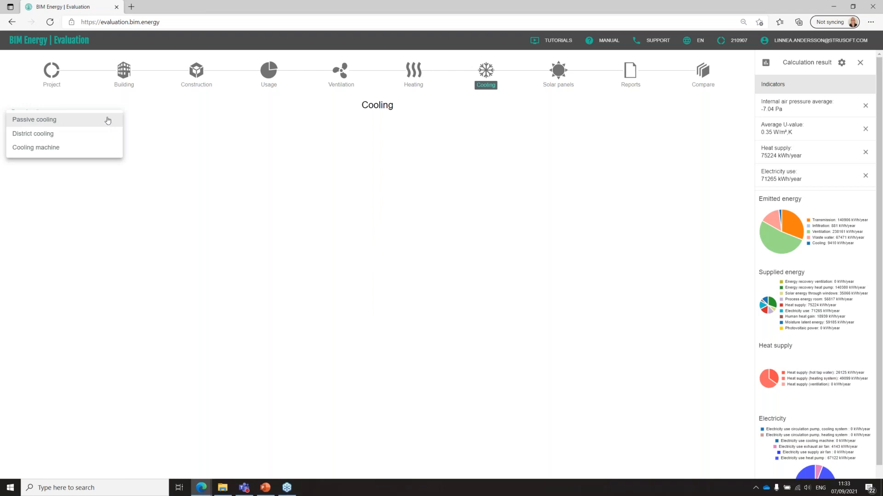
click(67, 121)
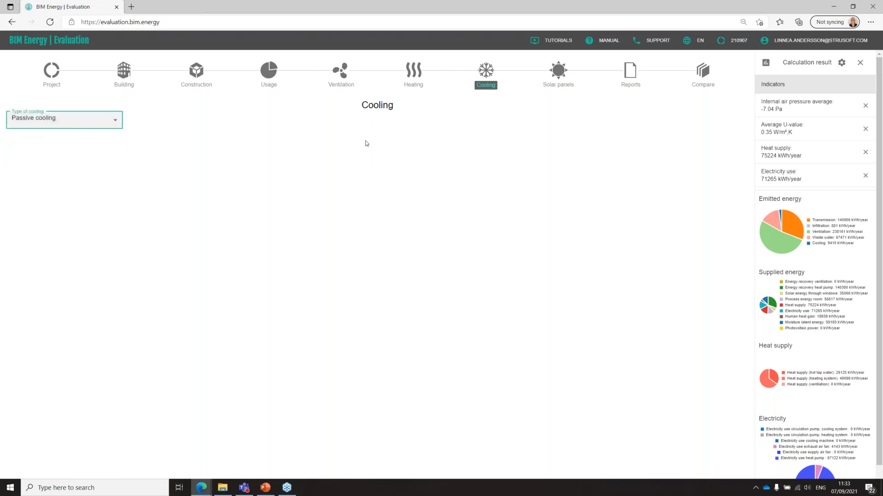
click(101, 123)
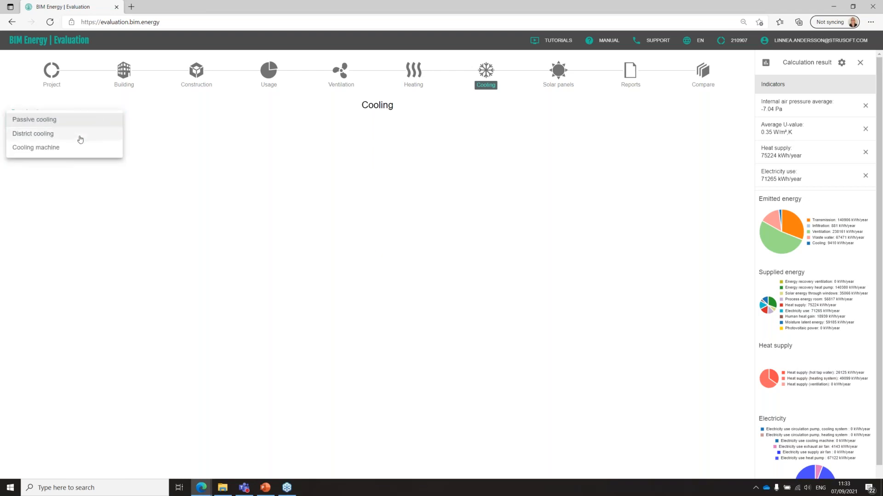
click(69, 148)
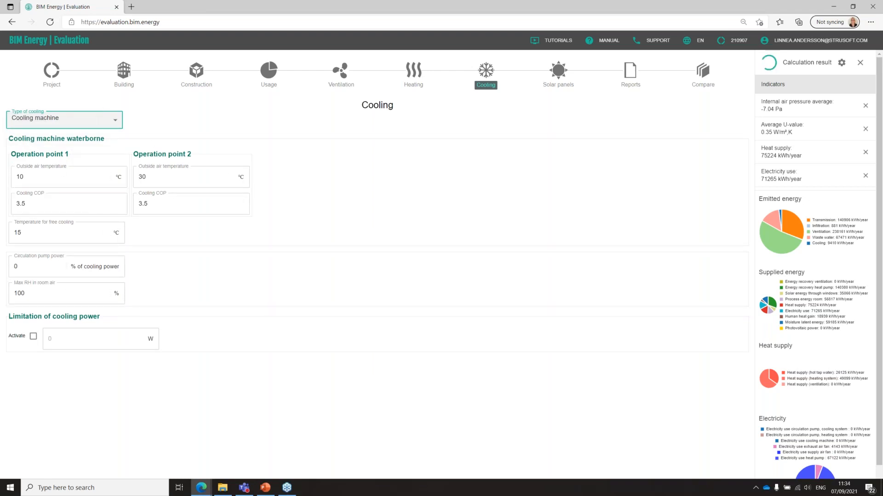
click(113, 120)
click(65, 106)
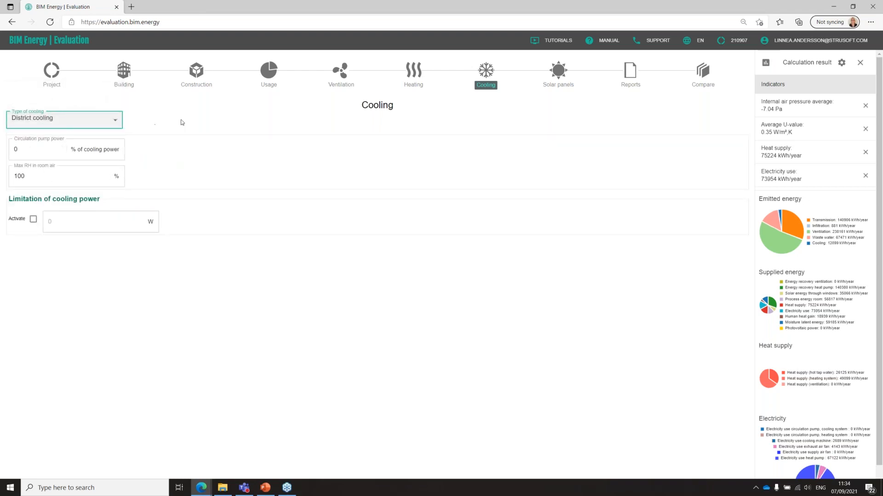
click(116, 122)
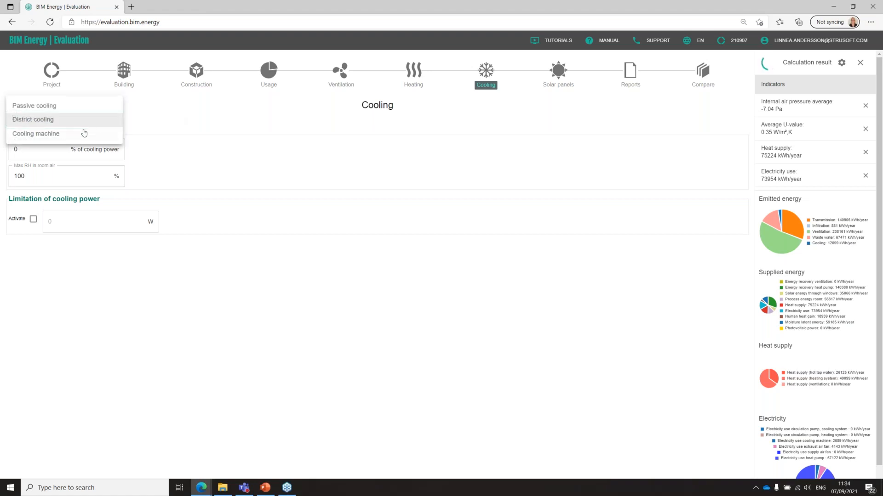
click(65, 107)
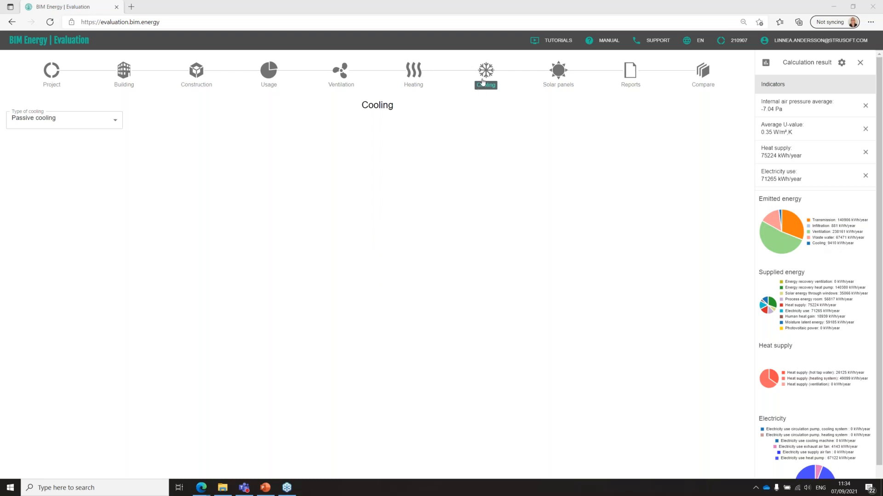
Step: Check the all-year cooling setpoint schedule in the usage settings, and view the solar panel options
click(270, 78)
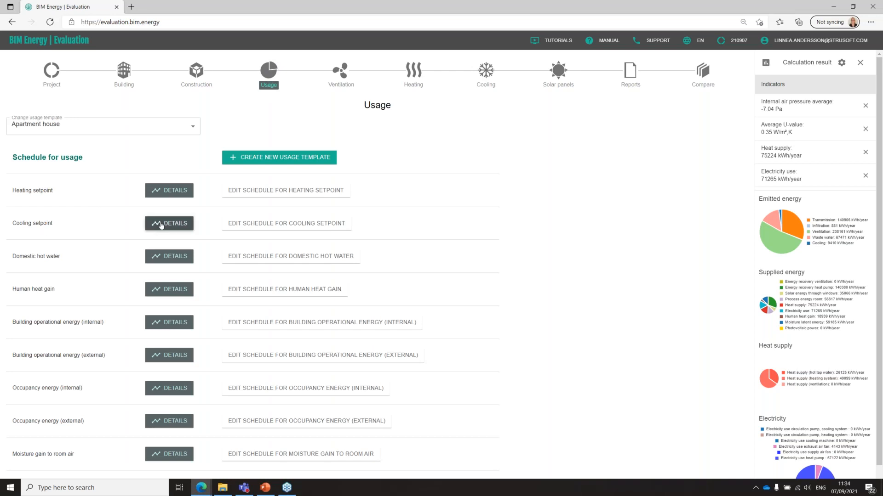
click(170, 224)
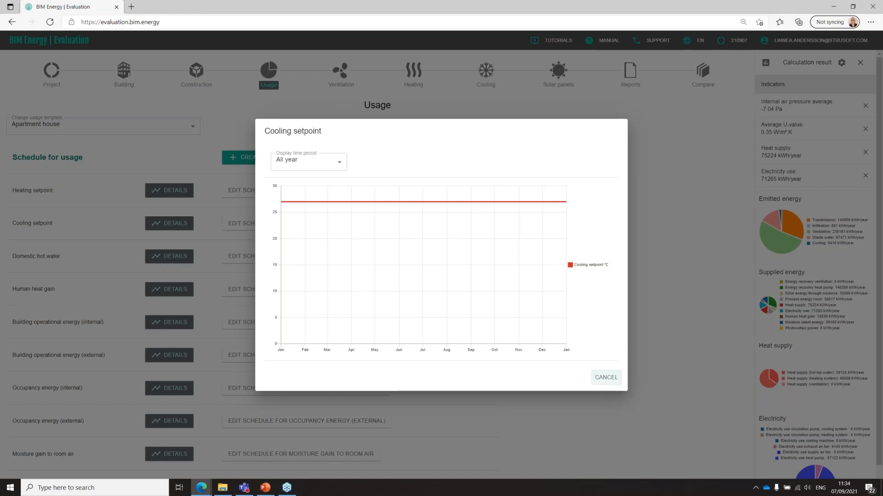
click(603, 379)
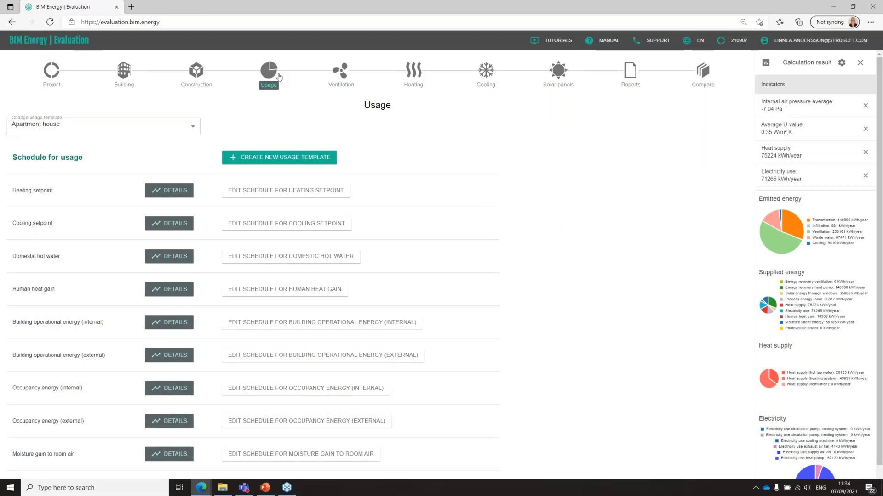
click(486, 76)
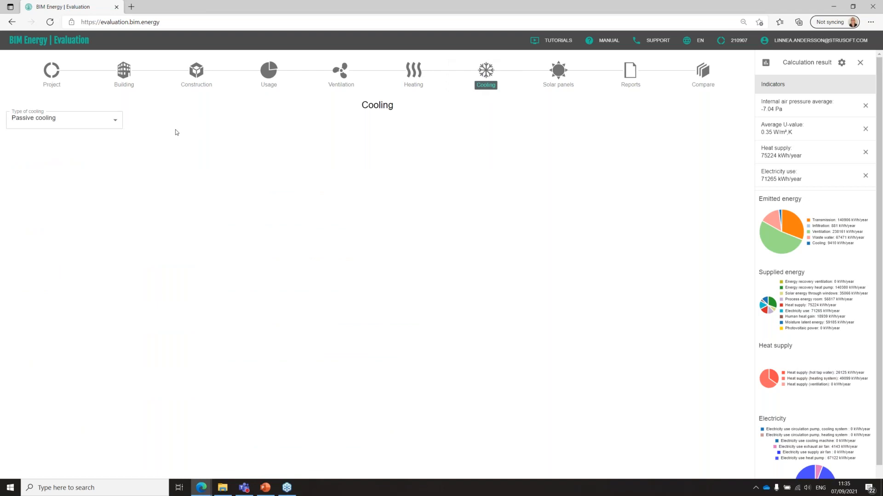
click(558, 77)
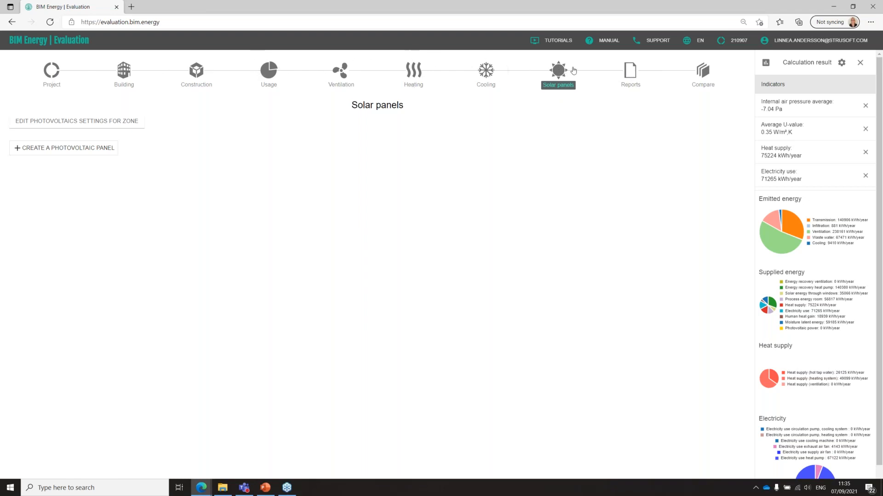
Step: Open the project's report and show it in full screen
click(630, 76)
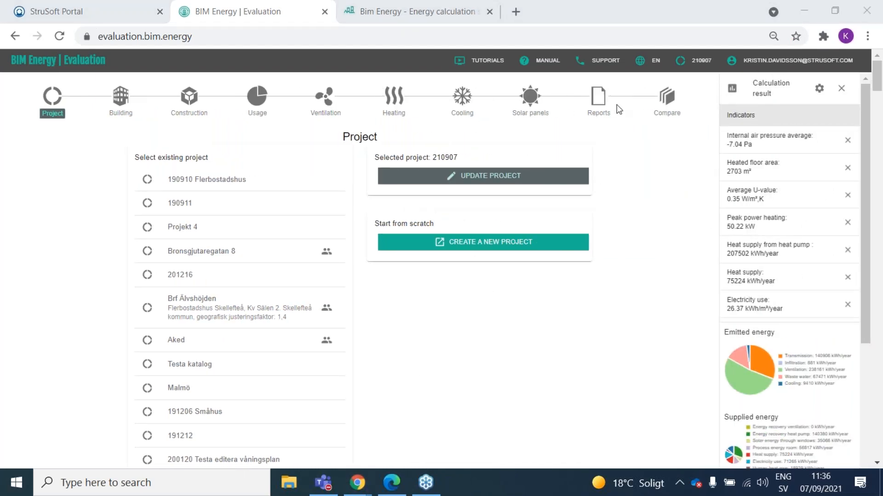
click(394, 104)
click(398, 101)
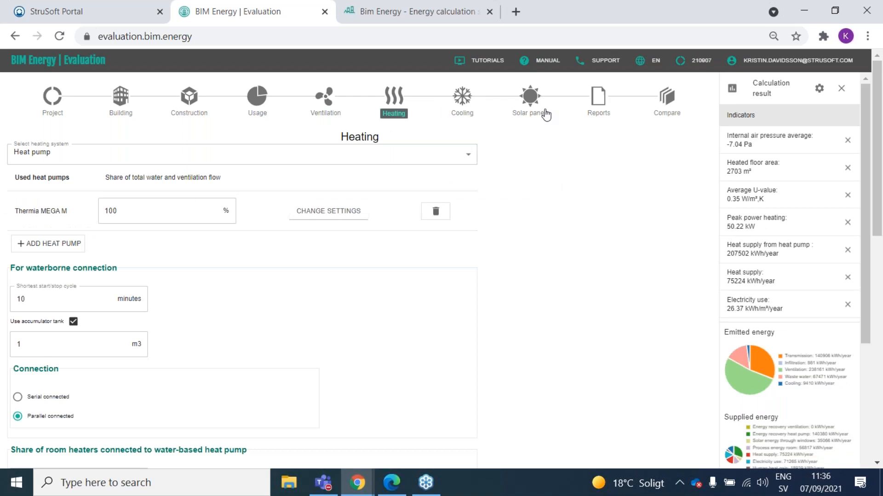
click(587, 96)
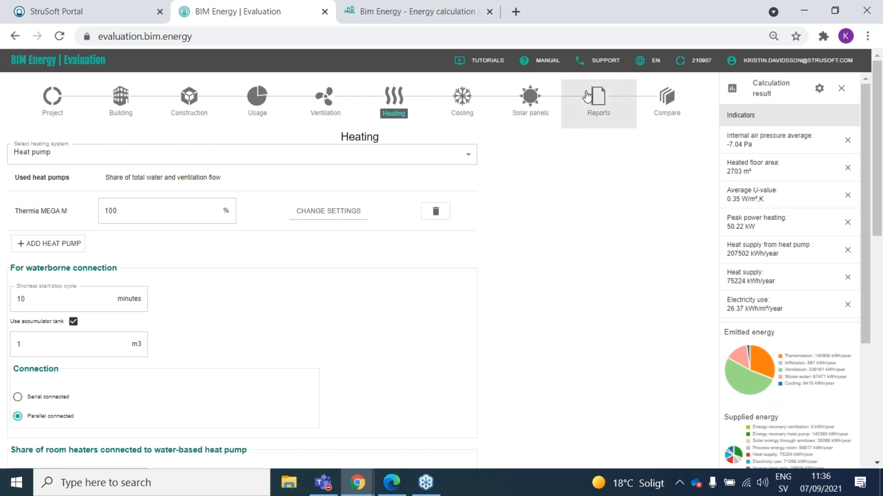
click(587, 112)
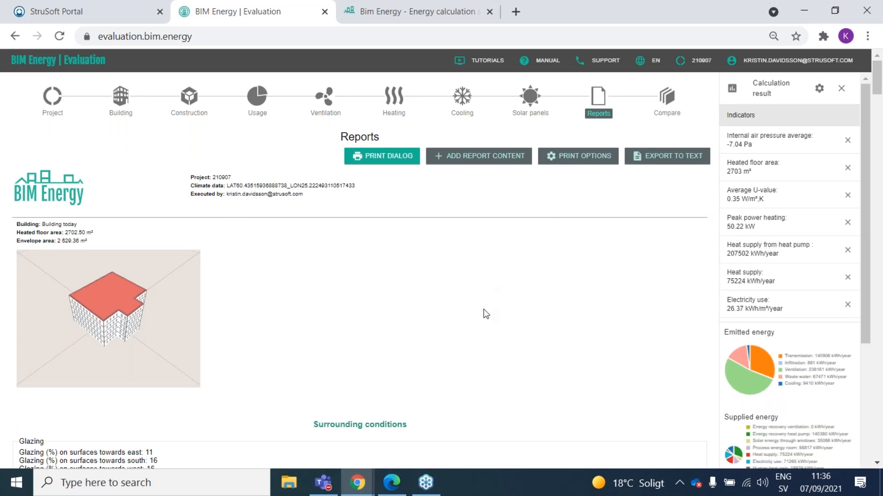
key(F11)
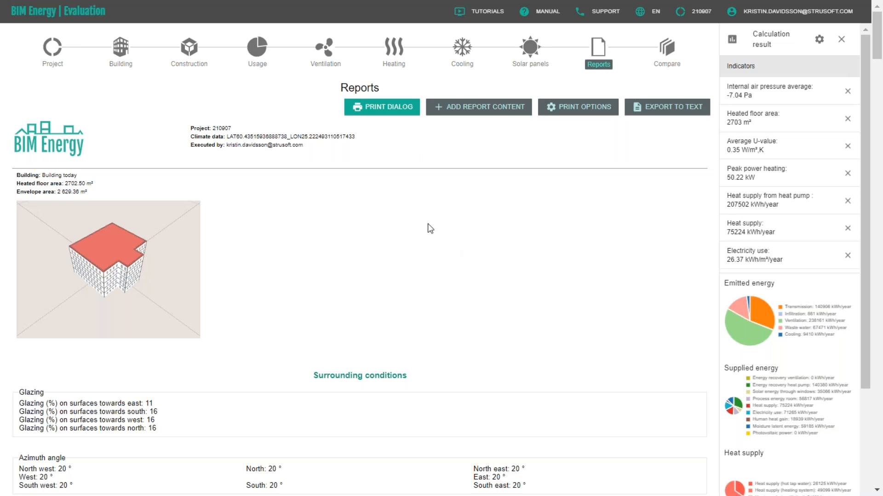
Step: Examine the report from surrounding conditions and constructions through energy balance, key values and energy supply specification to the result charts
scroll(436, 225, down, 9)
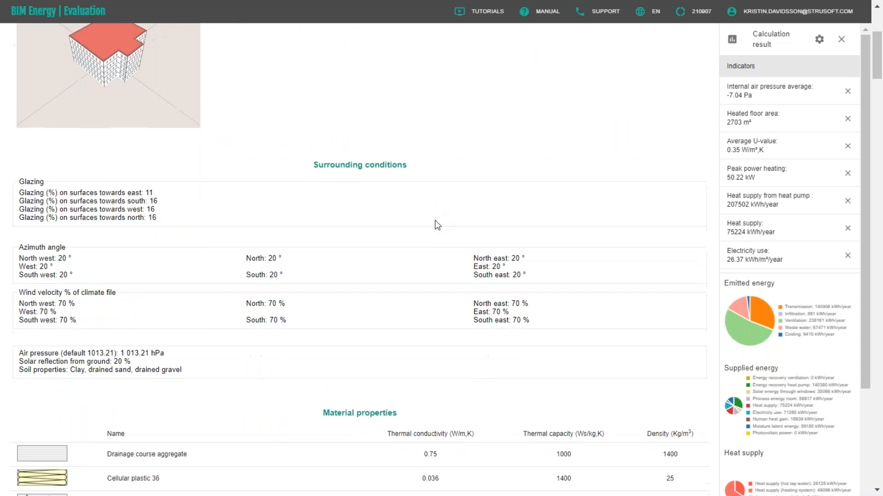
scroll(435, 220, down, 9)
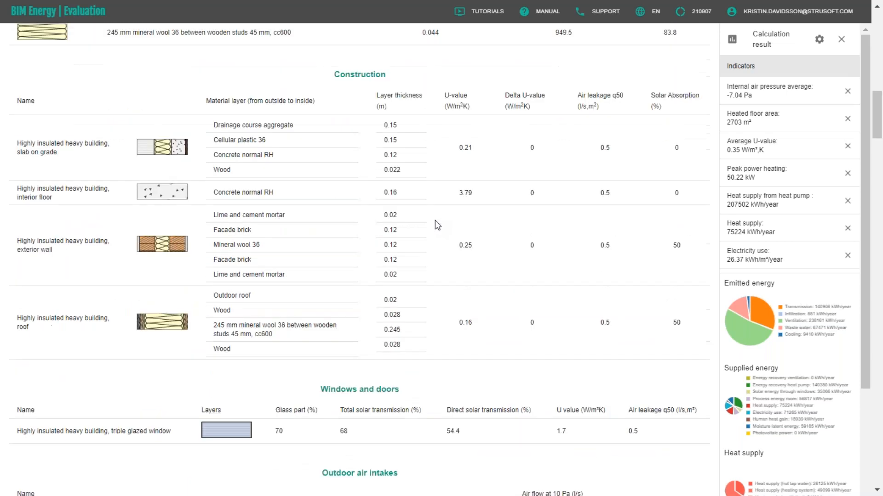
scroll(435, 221, down, 15)
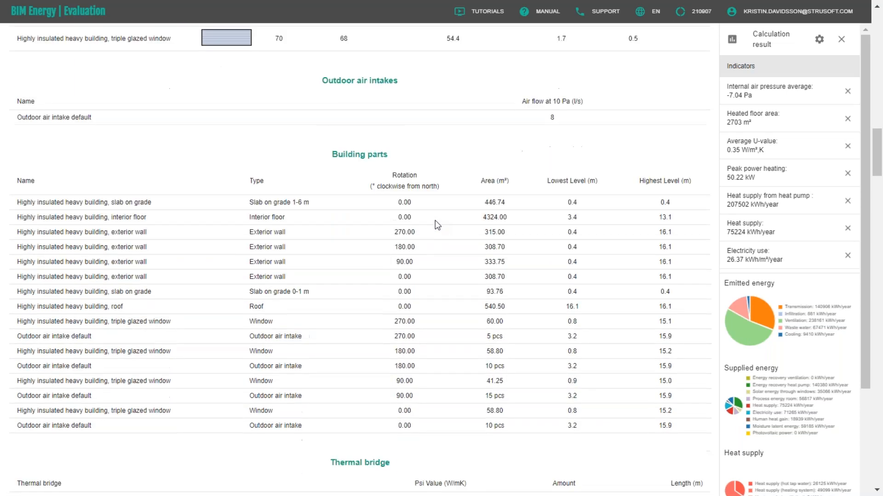
scroll(435, 220, down, 14)
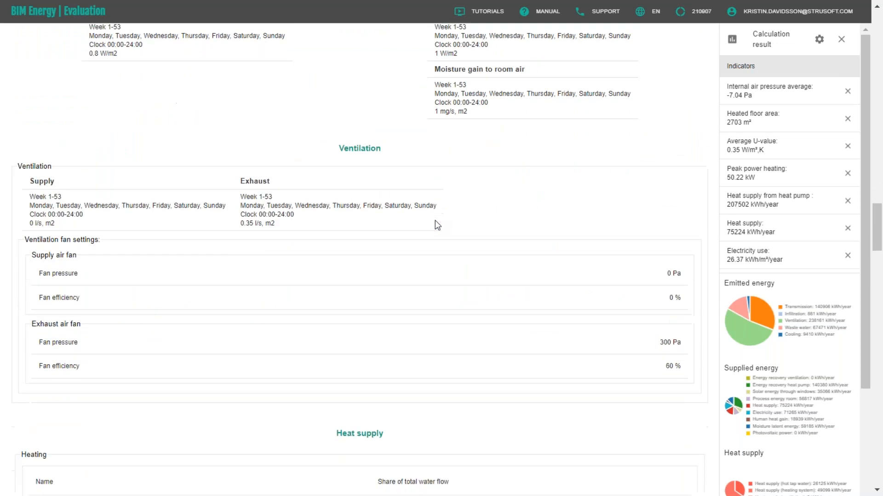
scroll(435, 220, down, 12)
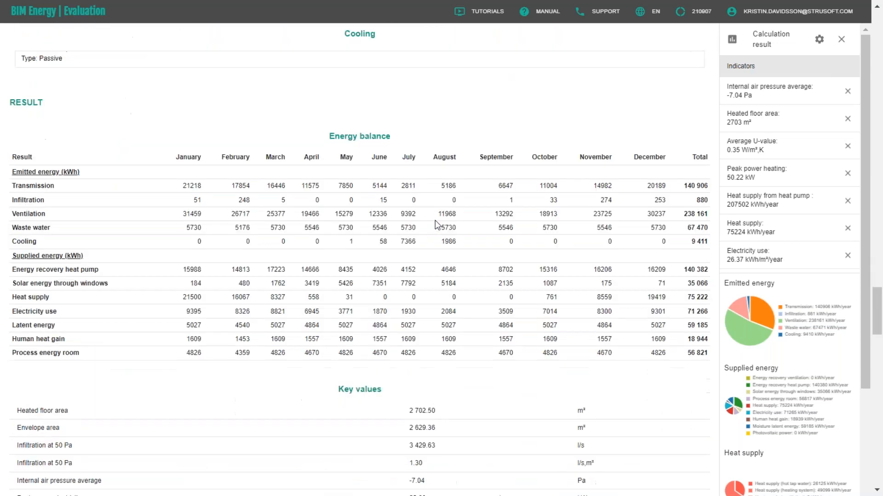
scroll(450, 181, up, 1)
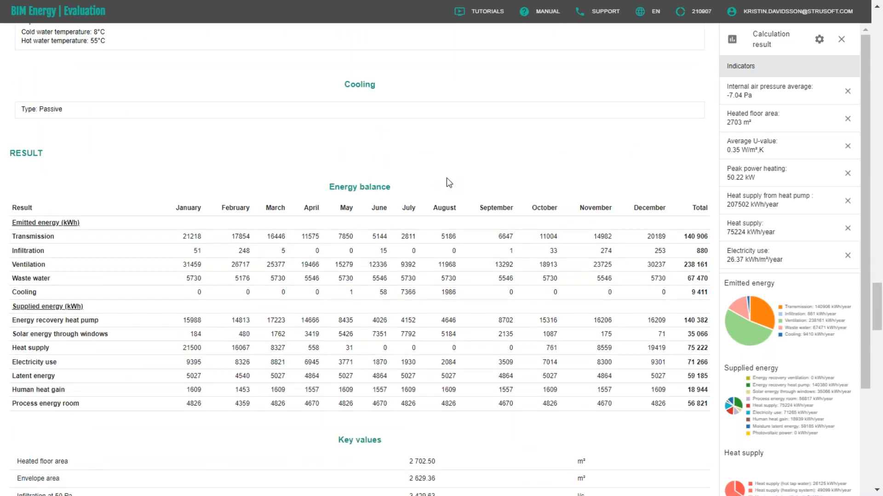
scroll(450, 193, down, 7)
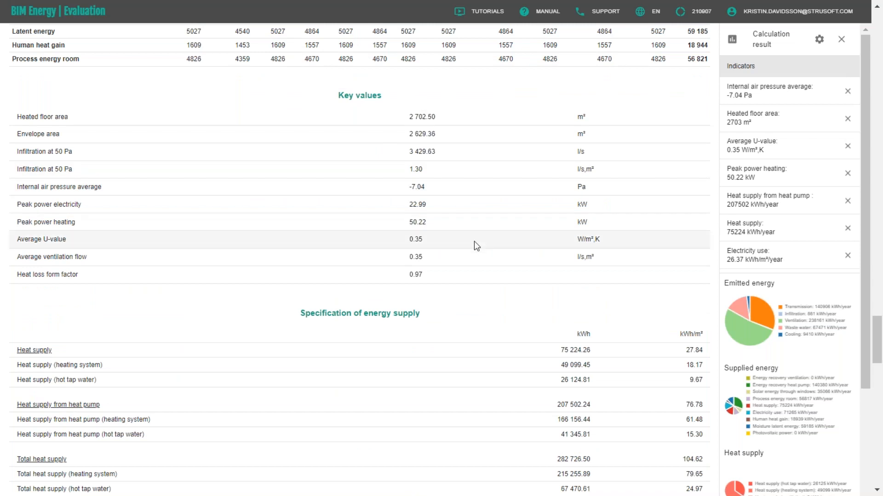
scroll(474, 241, down, 5)
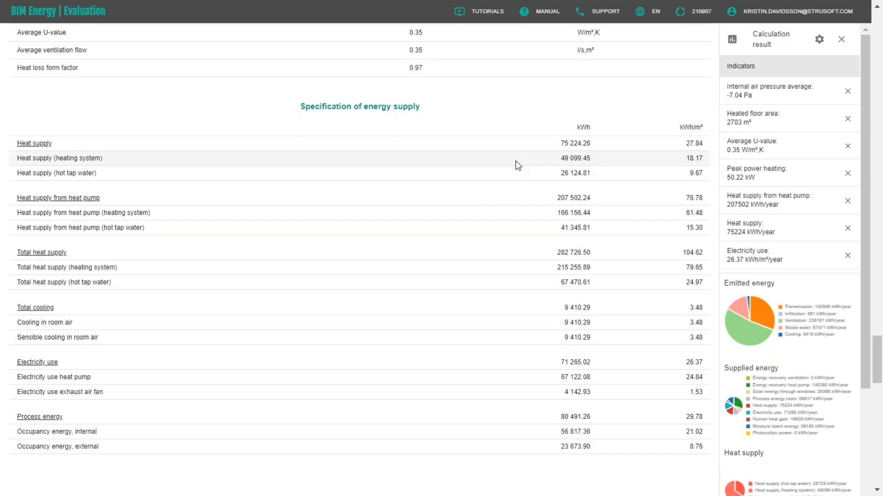
scroll(519, 161, down, 2)
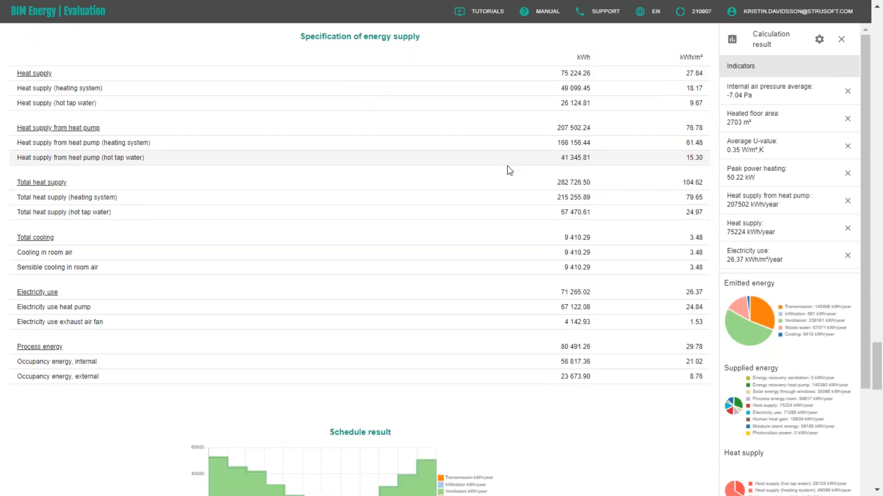
scroll(508, 169, down, 2)
scroll(508, 169, down, 10)
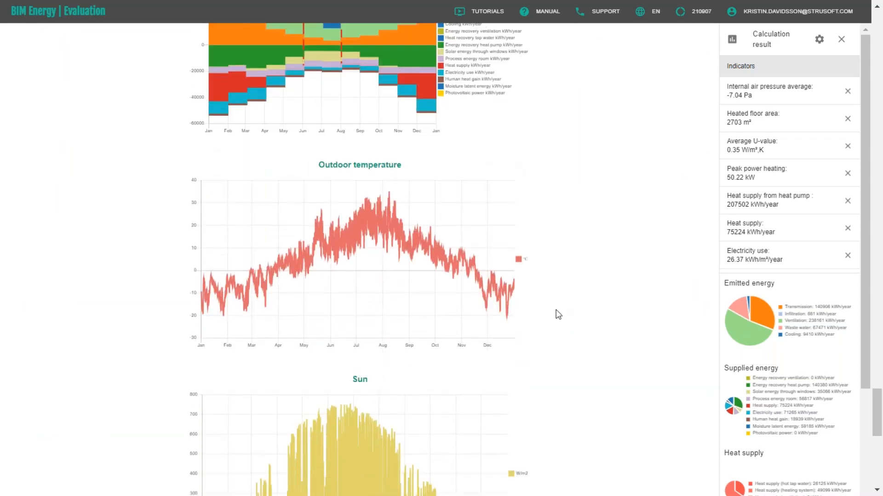
scroll(564, 280, up, 20)
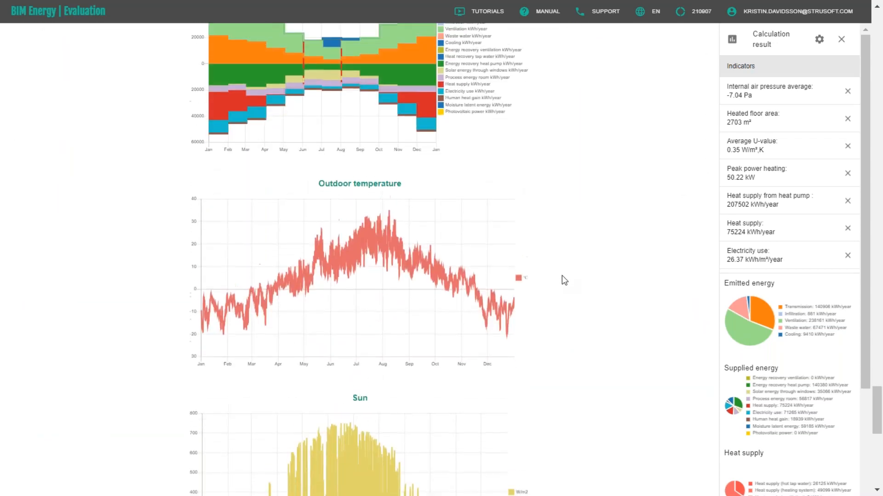
scroll(562, 269, up, 20)
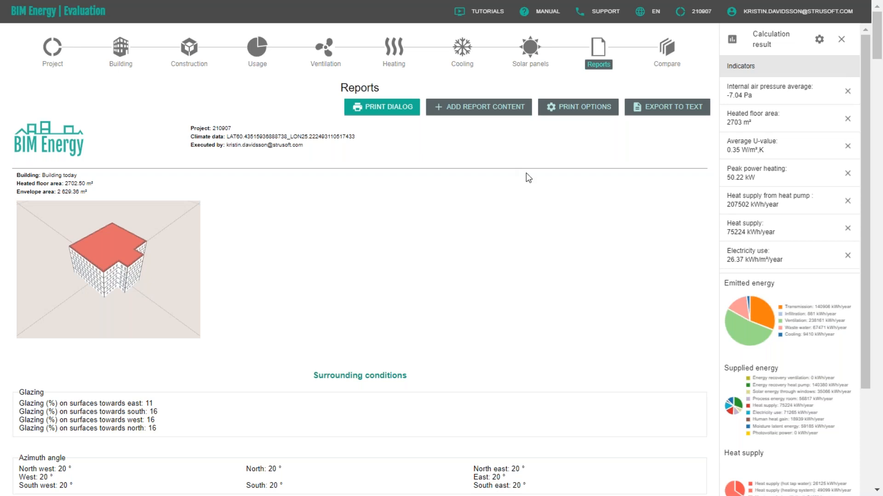
Step: Exclude the Surroundings and Material properties sections from the report's printing selection
click(576, 110)
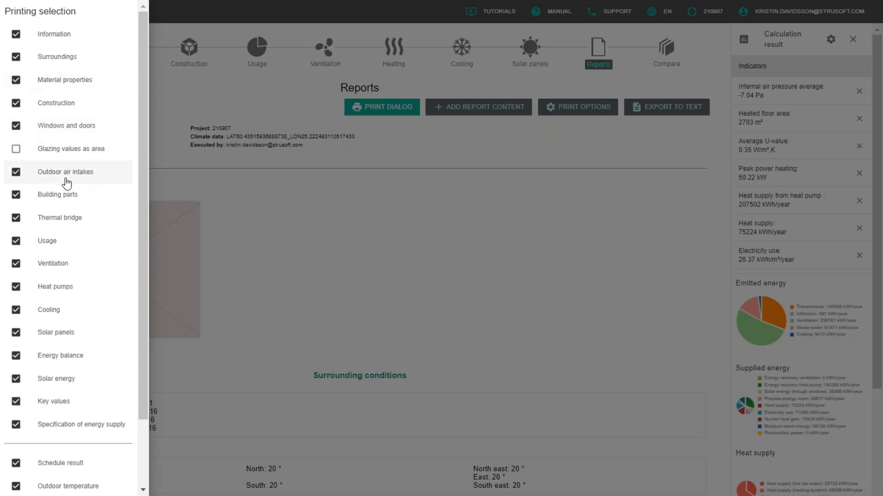
click(16, 58)
click(15, 81)
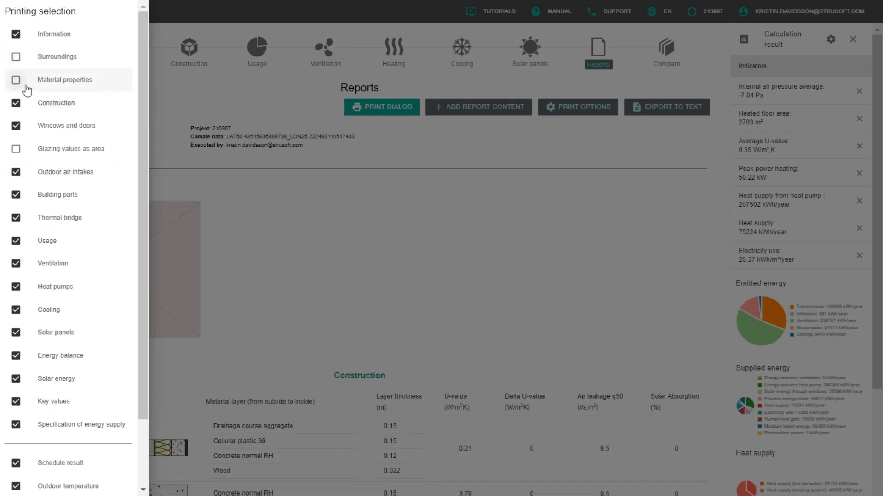
click(349, 245)
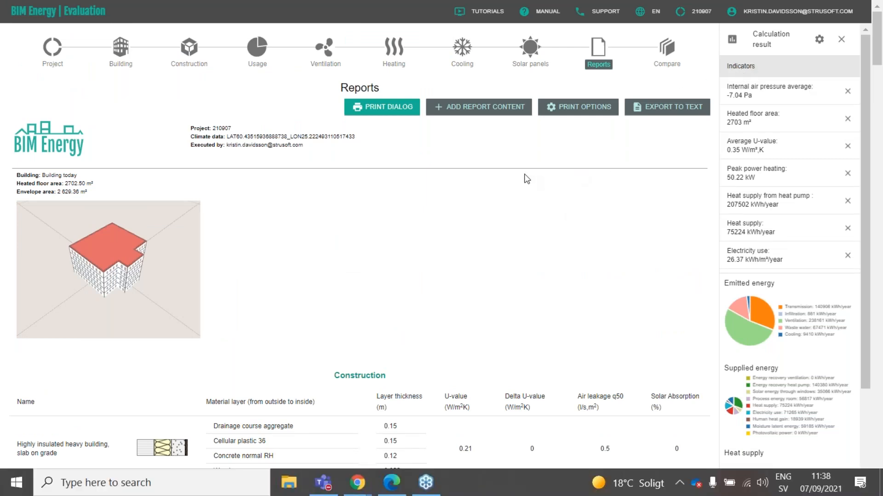
Step: Preview the Heat supply from heat pump indicator as report content, plotted against outside temperature, and cancel without adding it
click(484, 112)
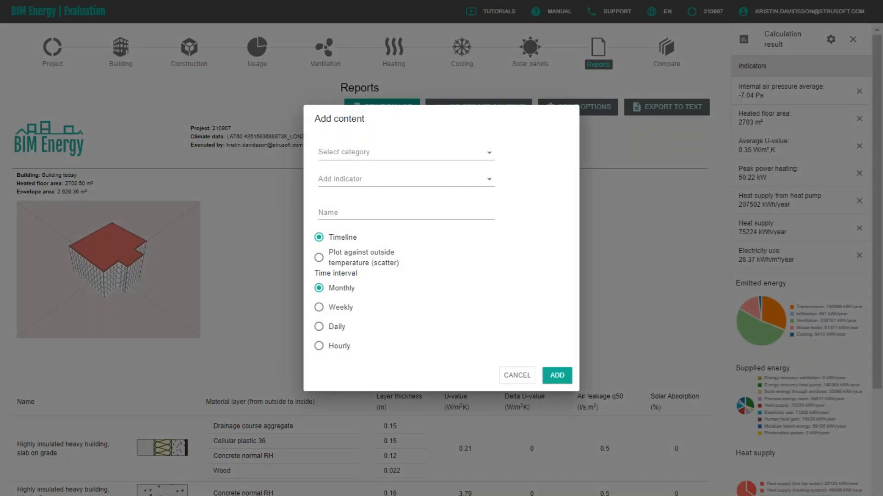
click(364, 155)
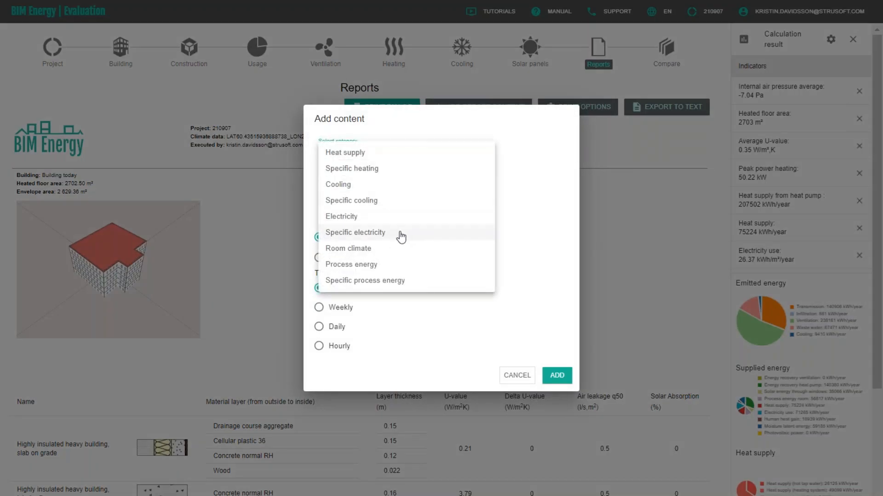
click(367, 155)
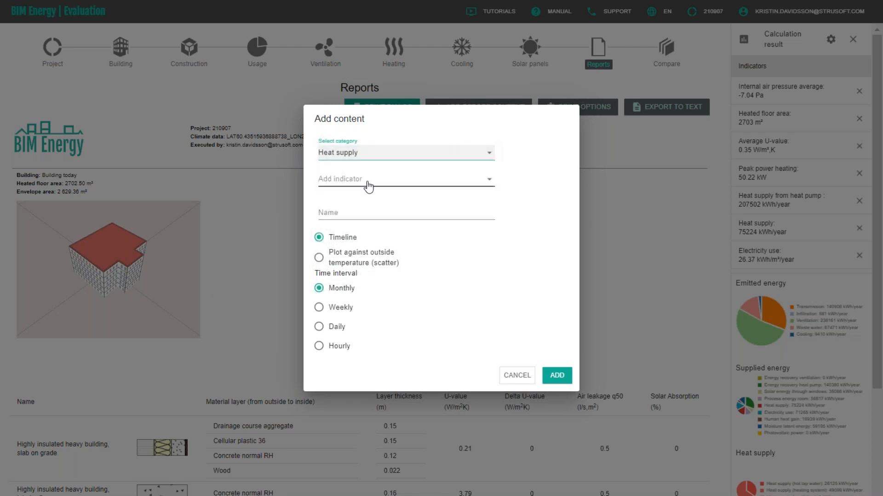
click(372, 181)
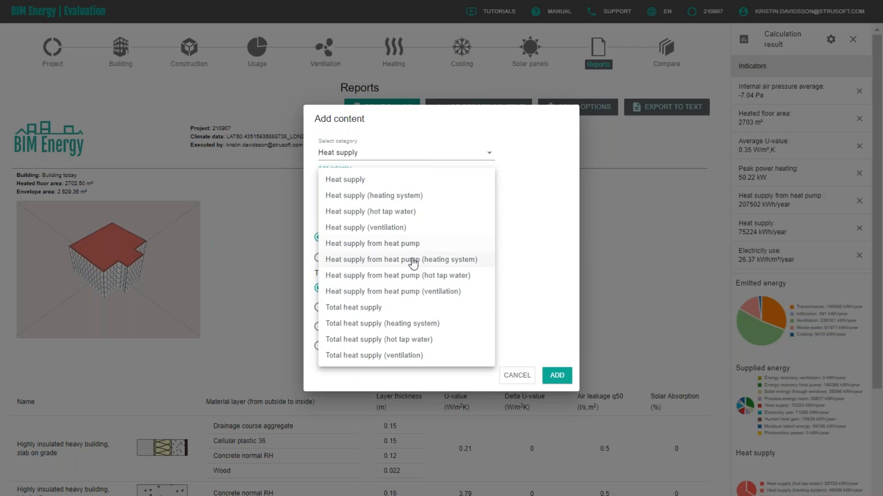
click(397, 246)
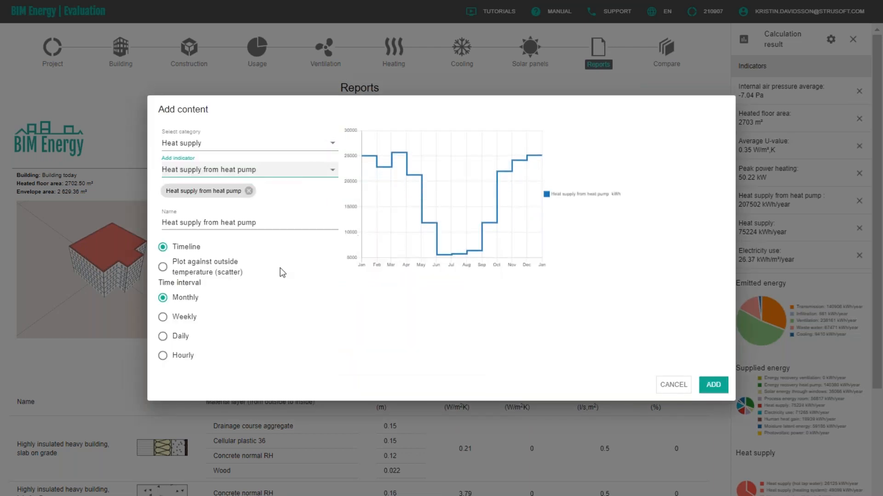
click(163, 268)
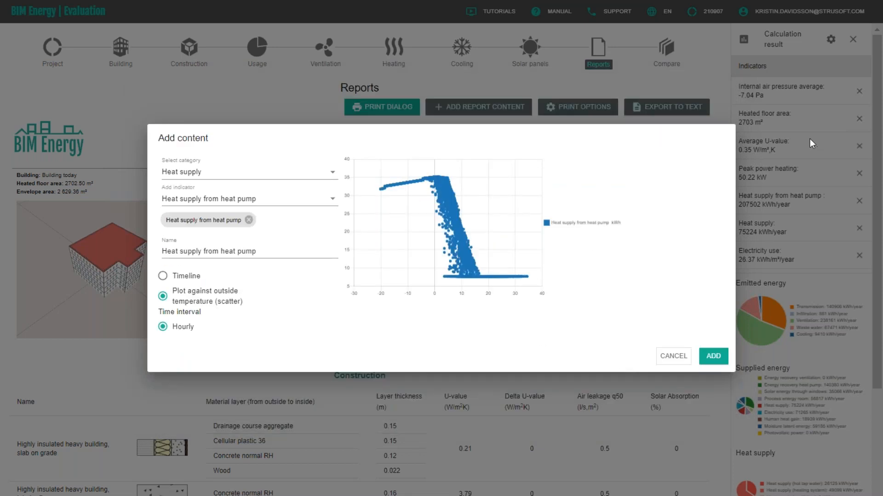
click(673, 356)
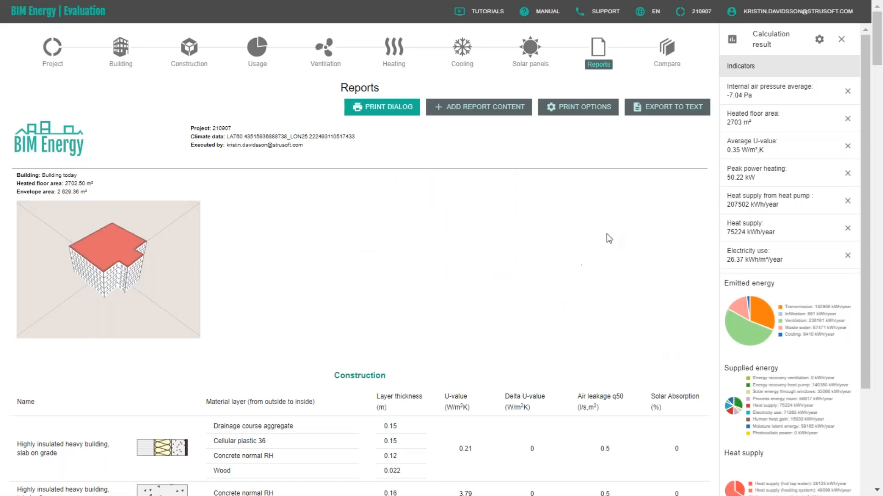
scroll(542, 238, down, 4)
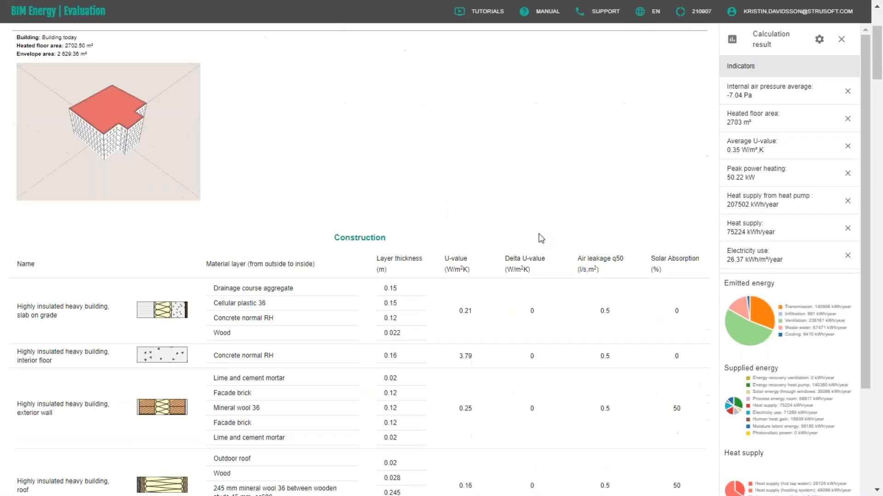
scroll(540, 238, up, 4)
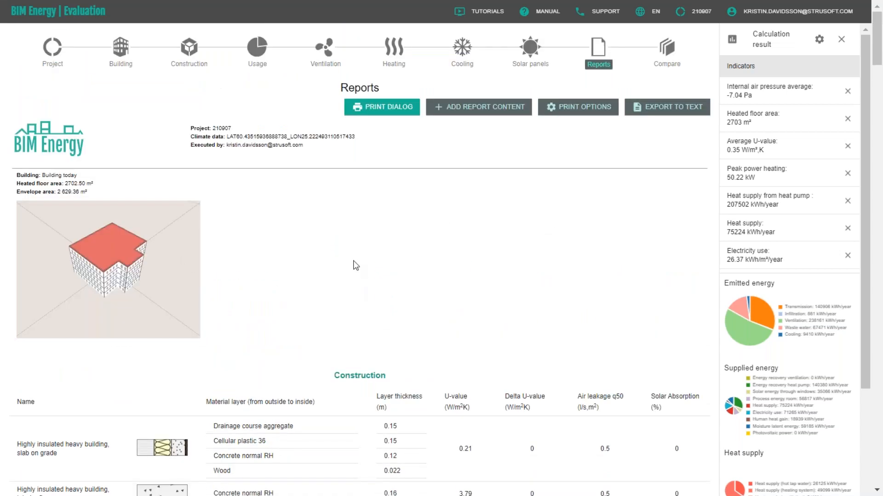
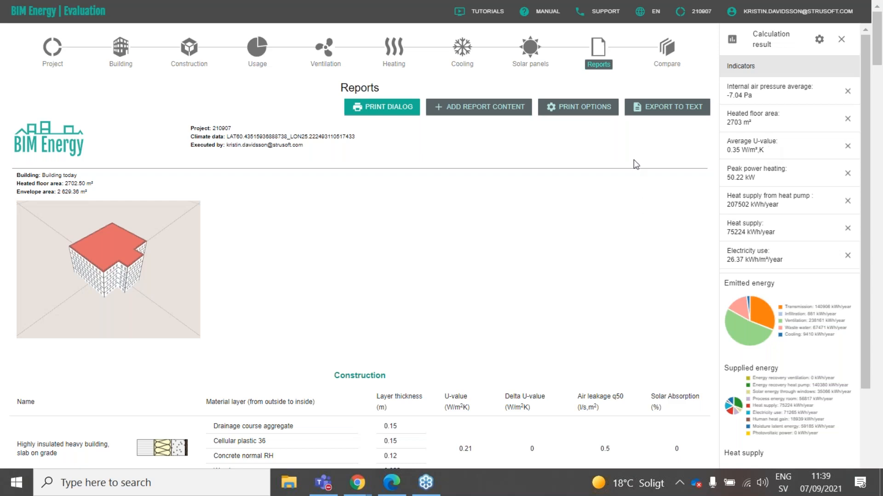
Step: Create an alternative of Building today named "Building solar panel", with new catalog data for typology, activity and ventilation
click(128, 48)
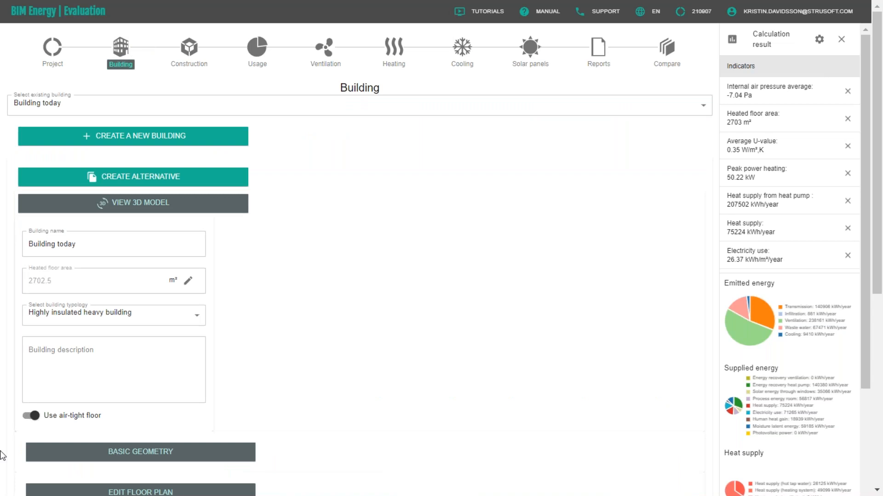
click(173, 183)
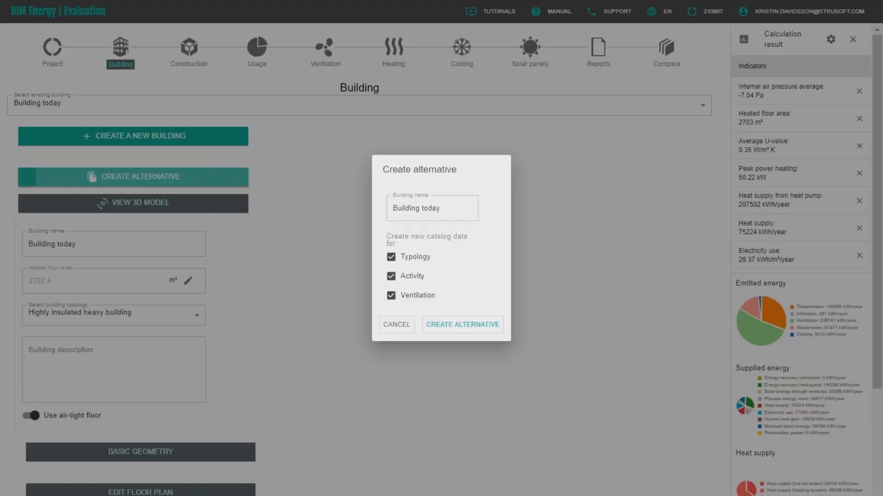
double_click(450, 209)
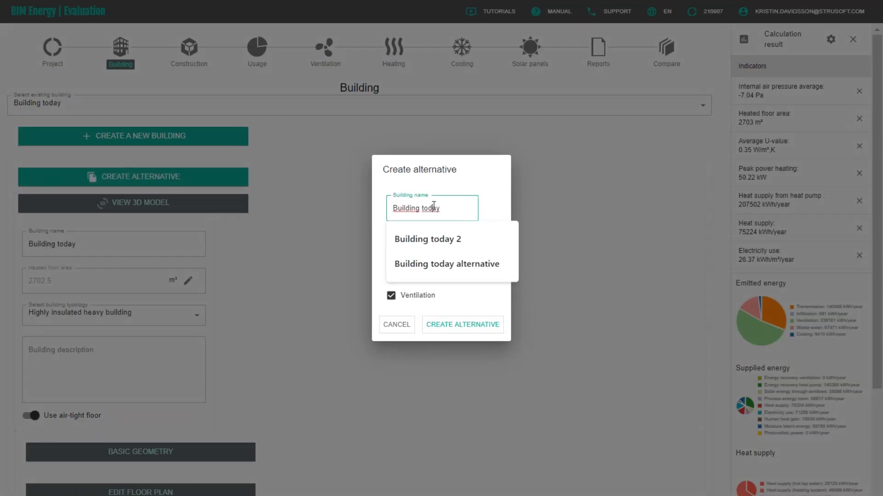
text(solar panels)
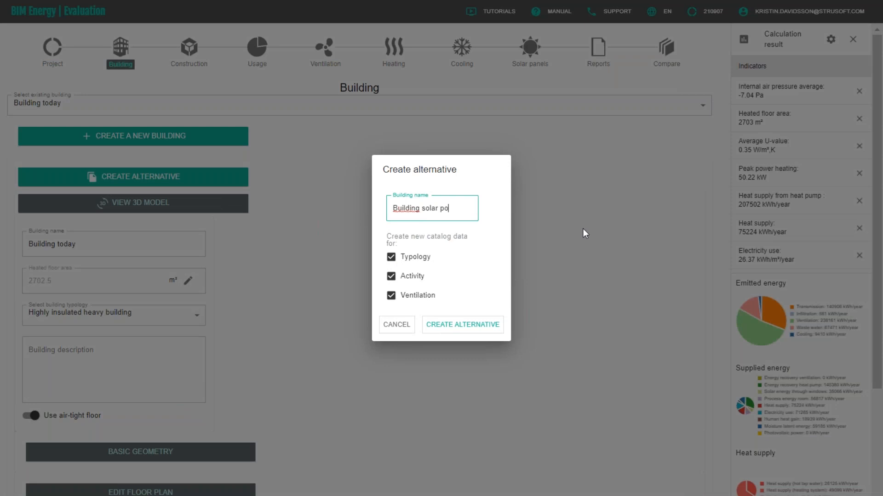
key(BackSpace)
key(BackSpace)
key(BackSpace)
key(BackSpace)
key(BackSpace)
text(anel)
click(474, 327)
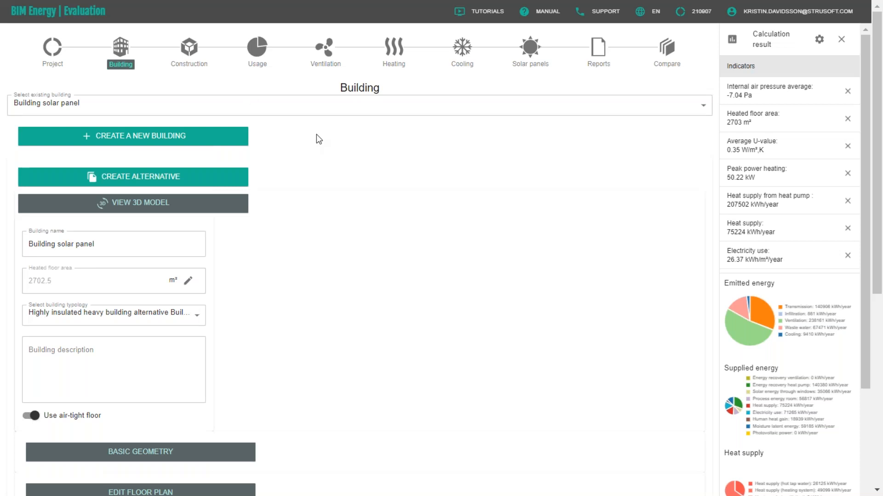
Step: Check the list of existing buildings and view the basic geometry settings of Building solar panel
click(281, 106)
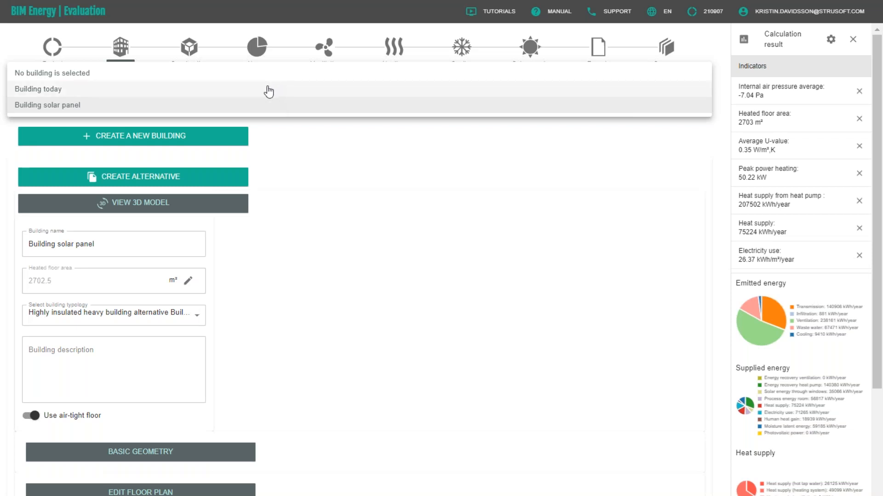
click(325, 191)
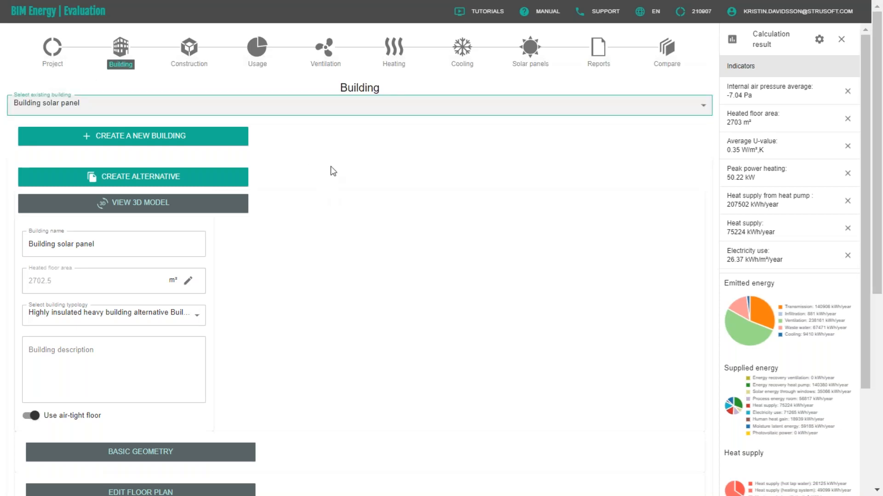
scroll(325, 172, down, 6)
click(233, 186)
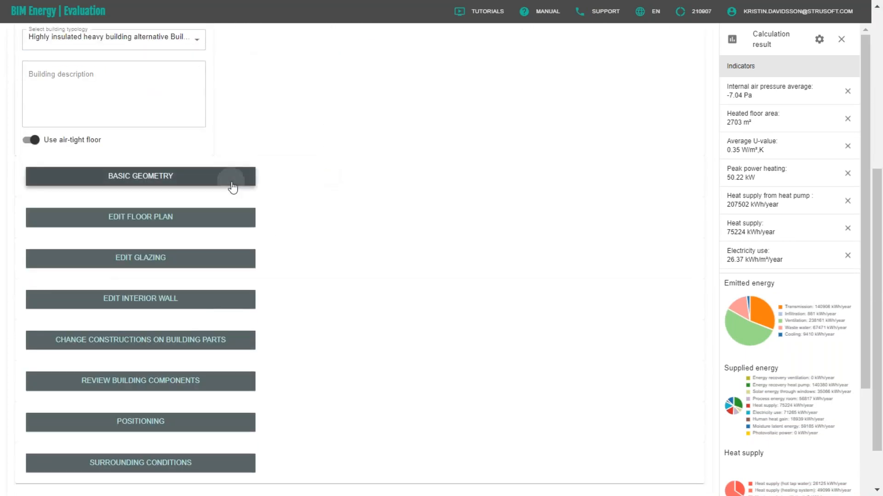
scroll(312, 157, down, 1)
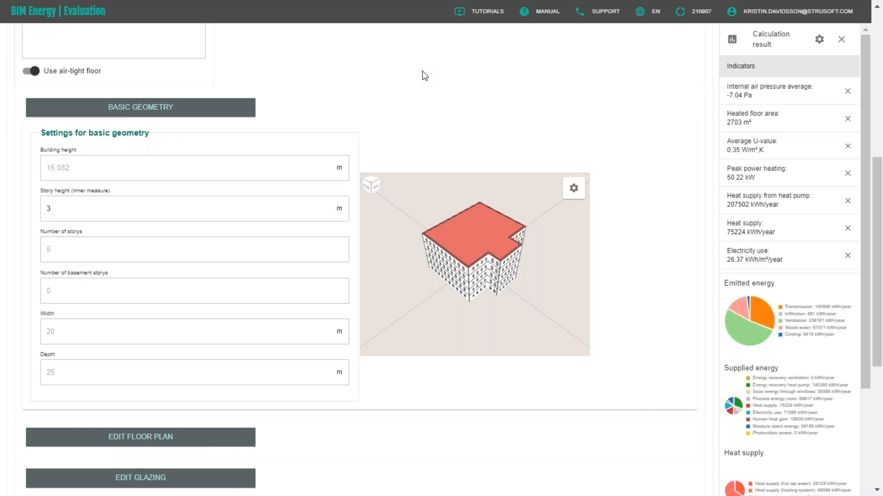
scroll(326, 100, up, 8)
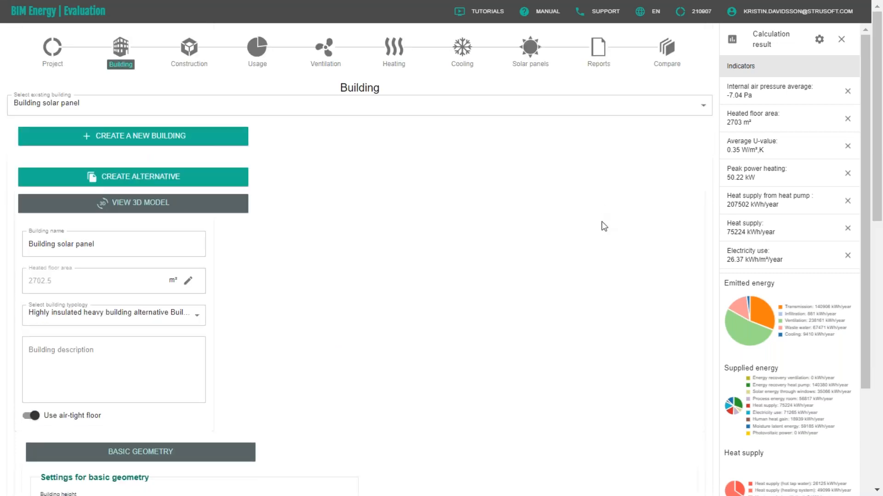
Step: Create a photovoltaic panel named "A" with values copied from PV cell default, and accept its photovoltaic cell settings
click(537, 52)
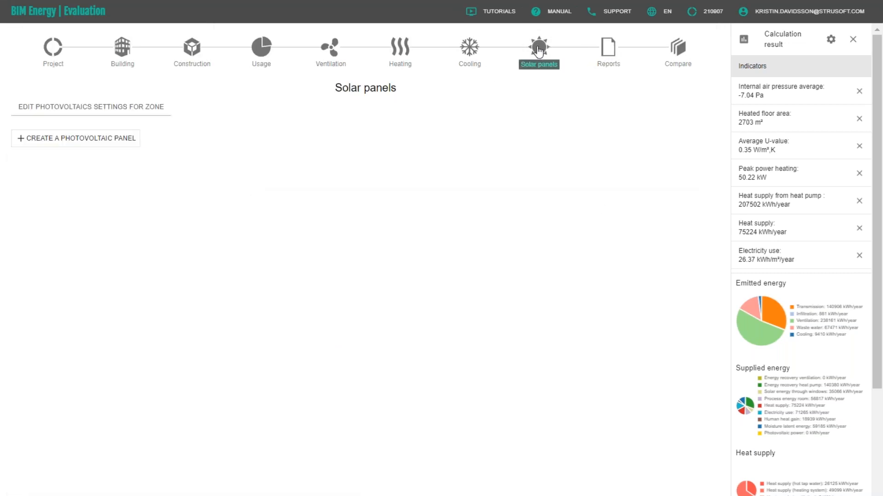
click(110, 140)
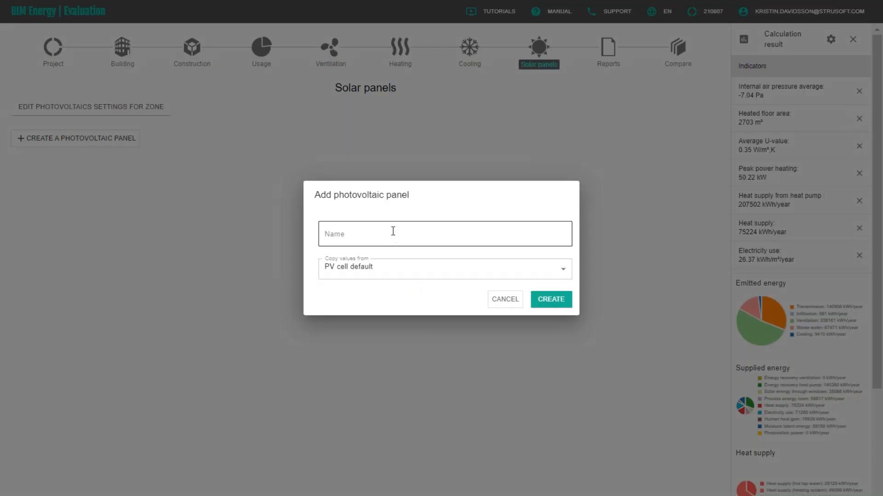
click(393, 232)
text(A)
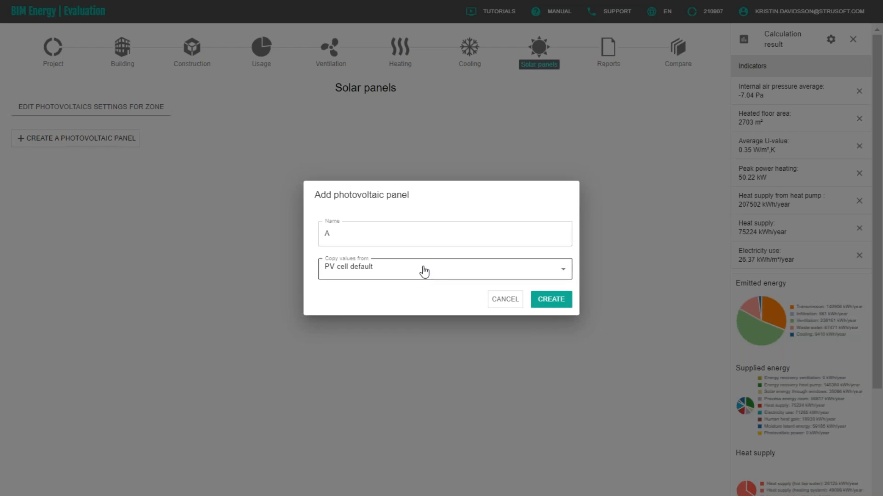
click(552, 303)
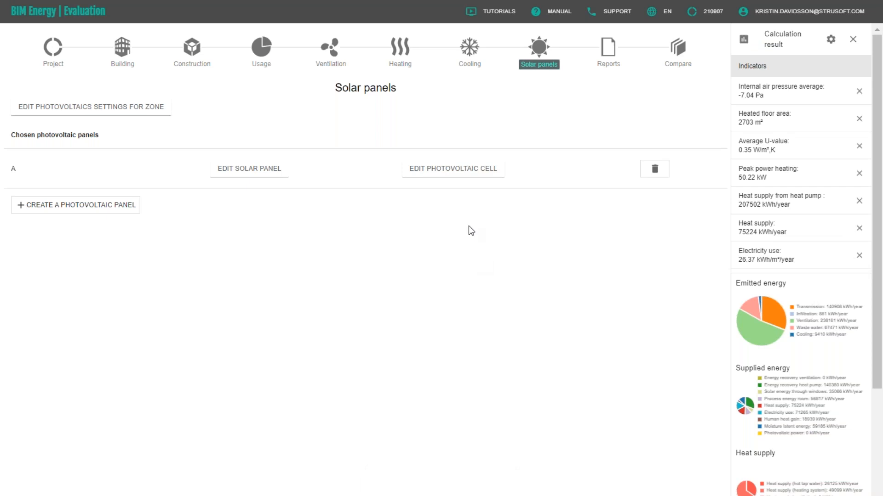
click(440, 173)
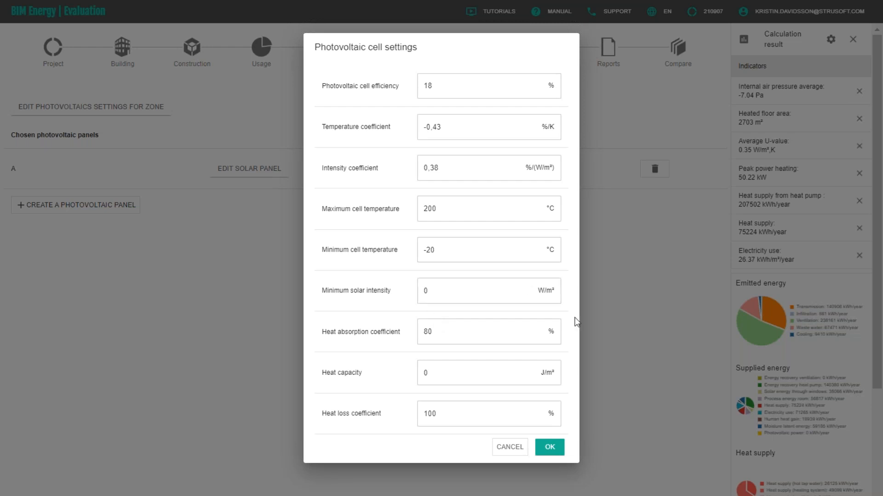
click(551, 448)
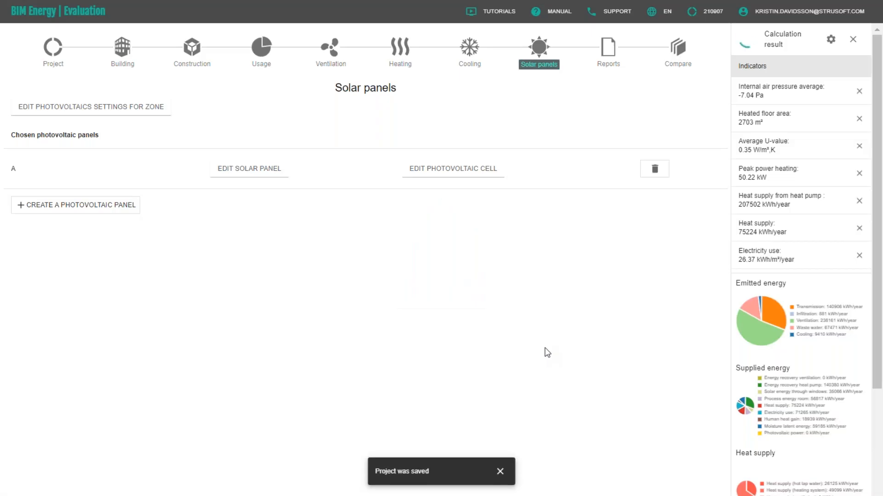
Step: Set solar panel A's area to 40 m² and its tilt to 25 degrees
click(270, 180)
click(268, 177)
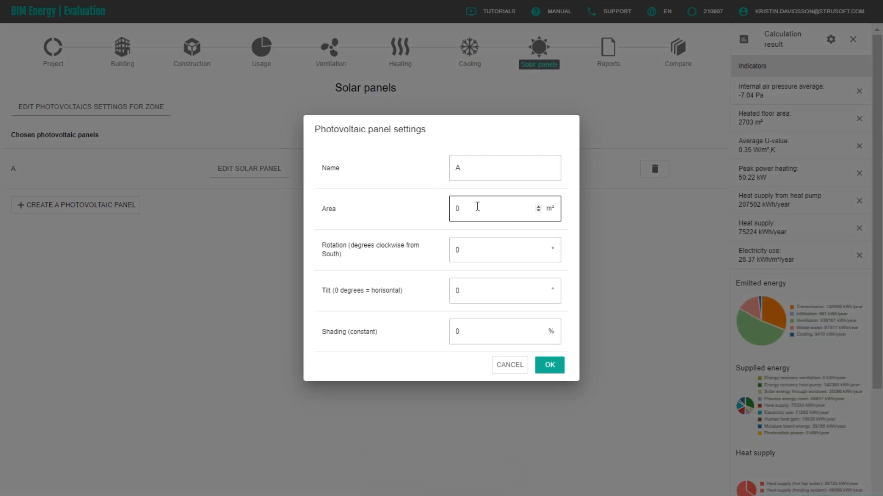
click(477, 207)
text(40)
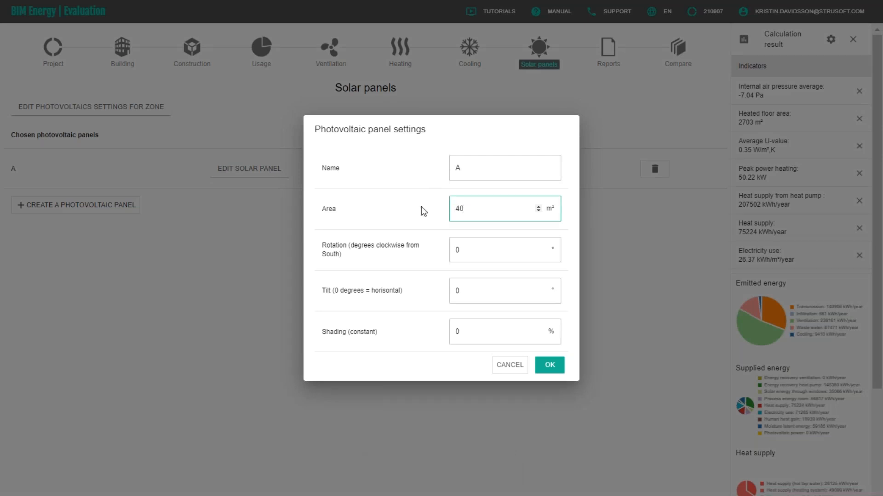
click(422, 207)
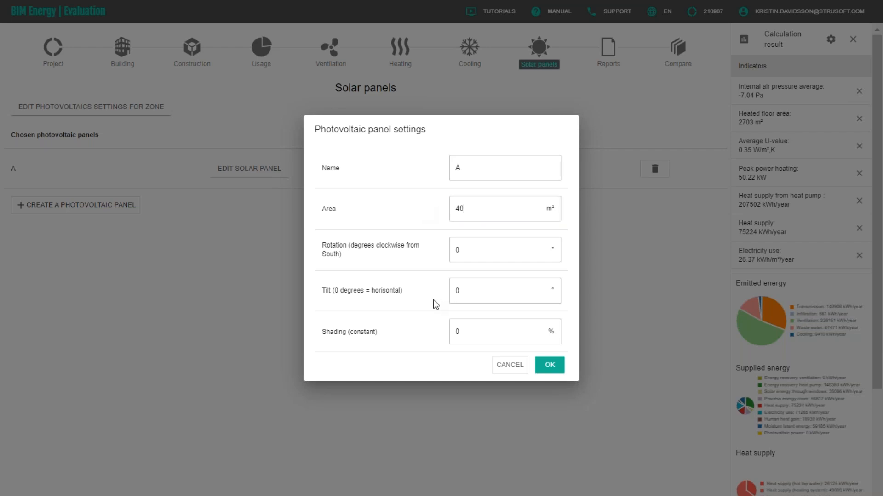
click(478, 290)
text(25)
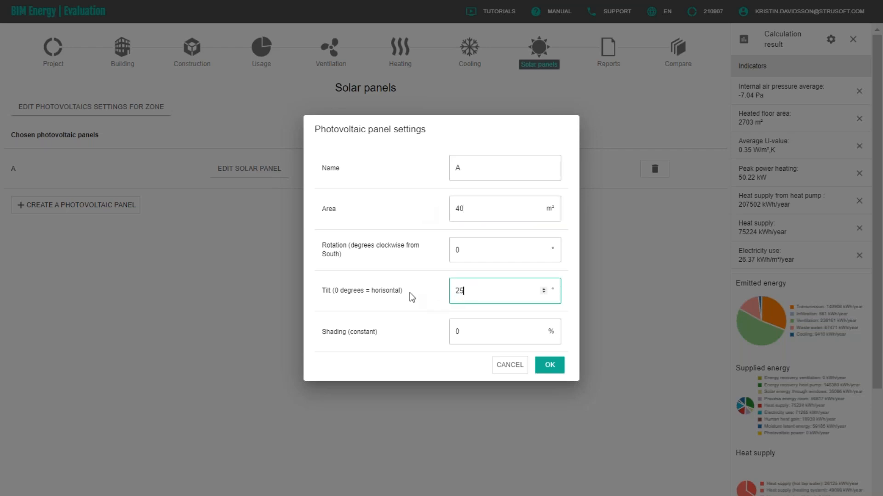
click(427, 264)
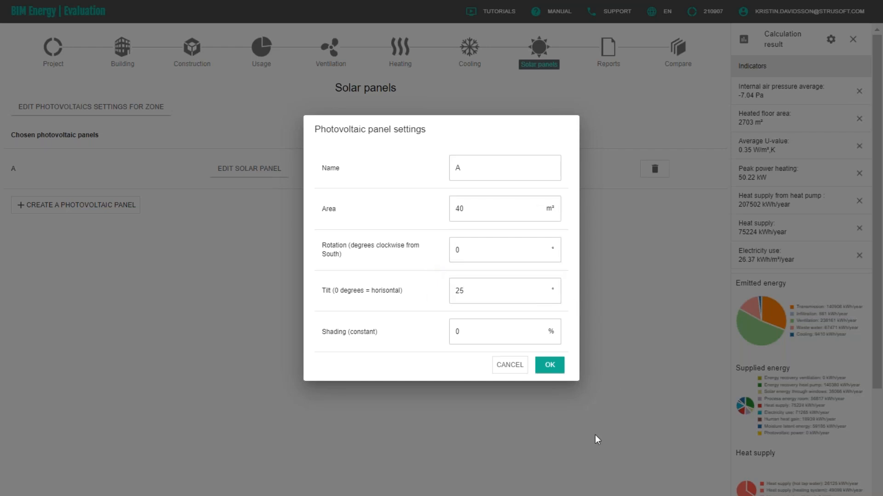
click(551, 371)
click(551, 371)
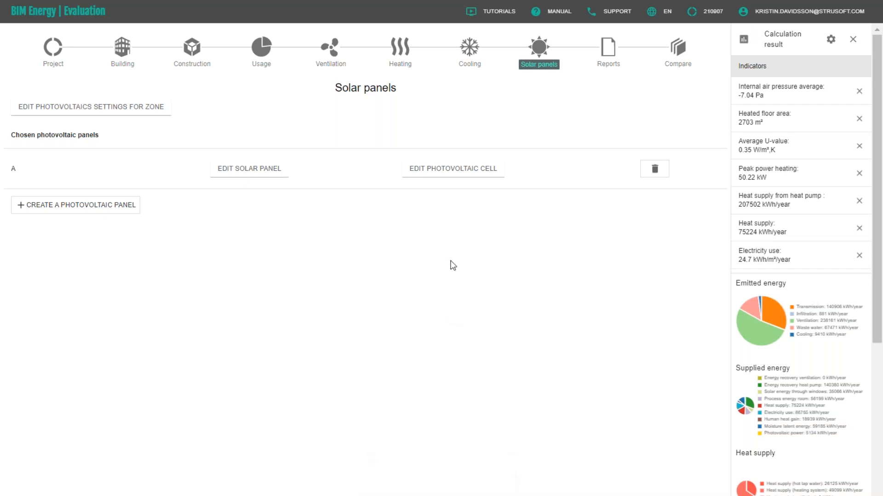
Step: Enable exporting photovoltaic power to the grid in the zone's photovoltaics settings
click(133, 118)
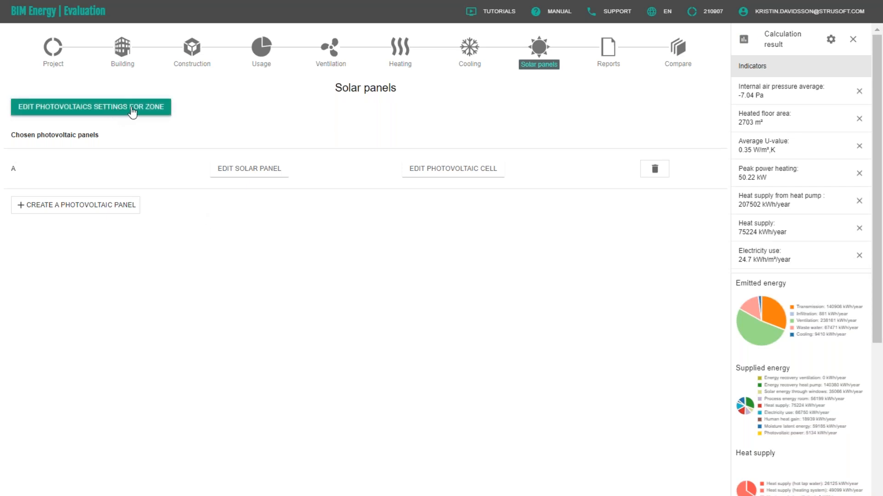
click(133, 112)
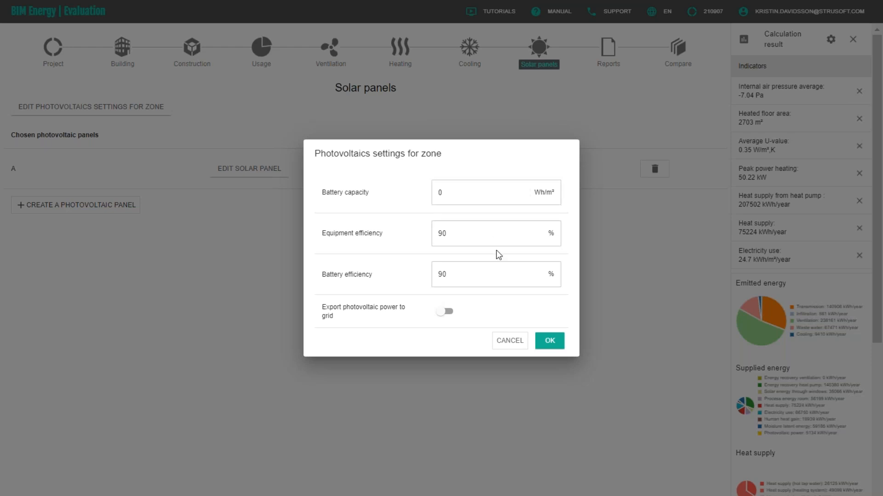
click(448, 313)
click(550, 344)
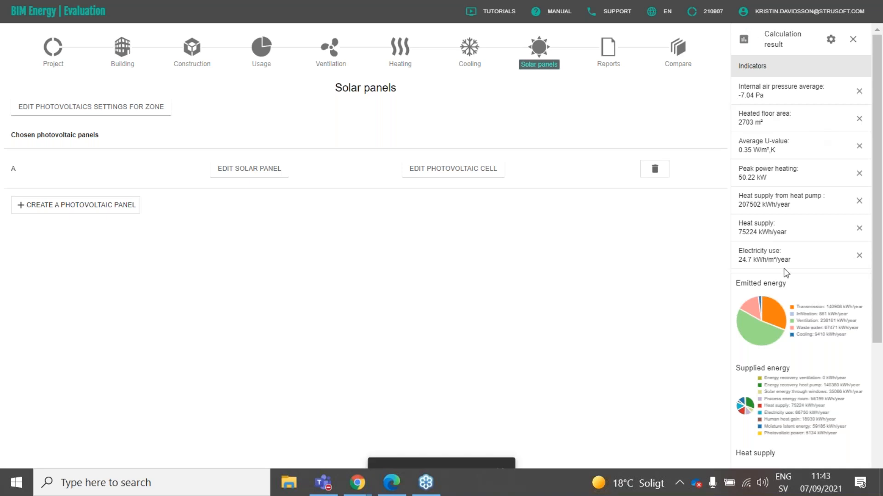
Step: Examine the calculated photovoltaic power and the energy balance and solar energy tables in the report for Building solar panel
scroll(796, 252, down, 5)
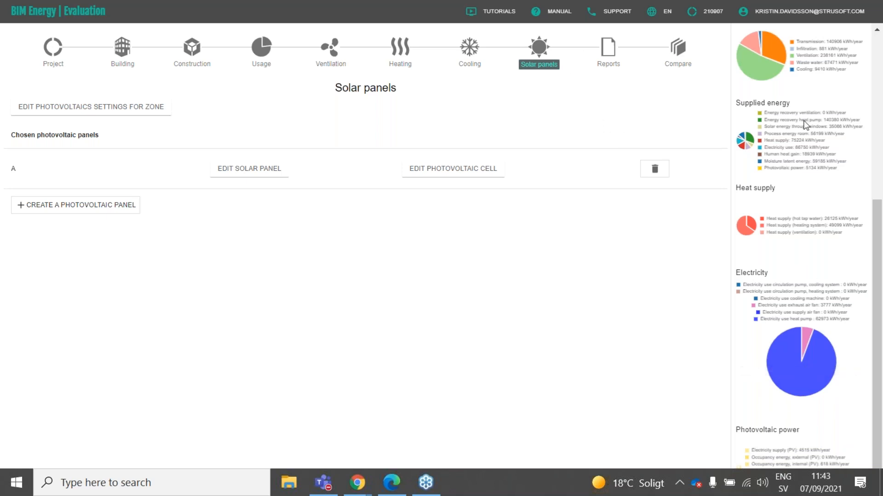
click(610, 48)
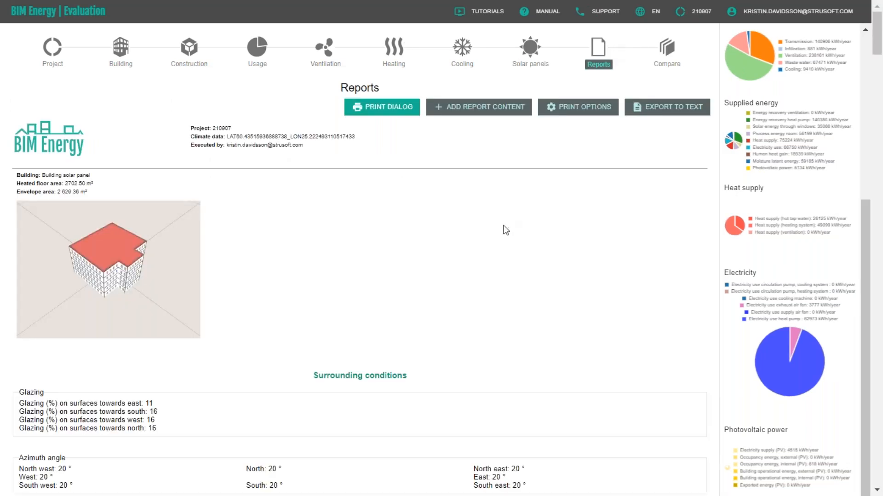
scroll(506, 230, down, 9)
scroll(506, 230, down, 20)
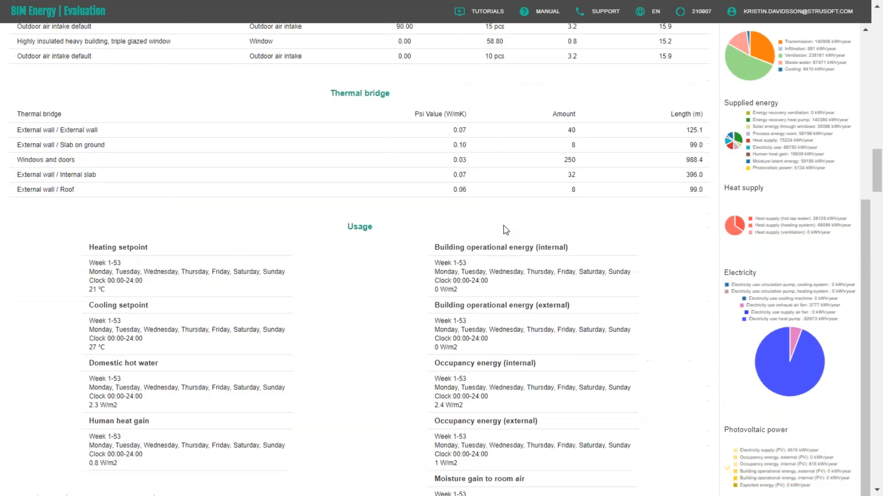
scroll(506, 230, down, 20)
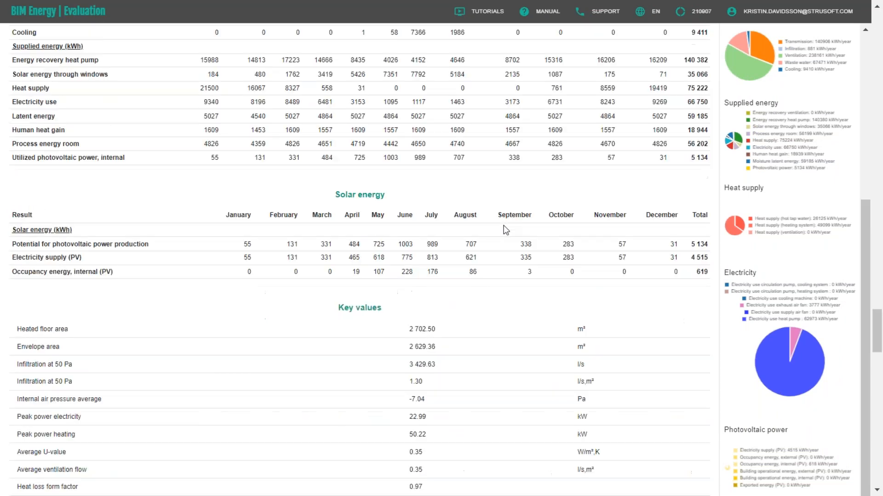
scroll(506, 230, up, 2)
scroll(503, 225, up, 2)
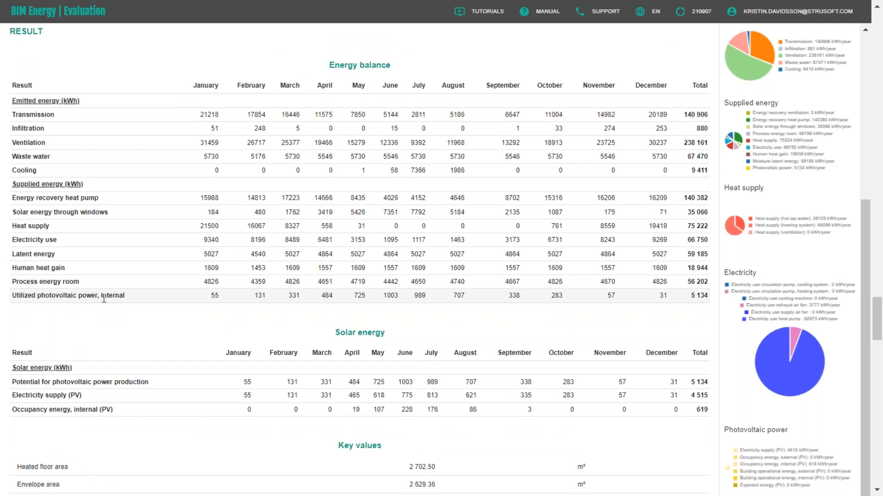
scroll(110, 294, down, 2)
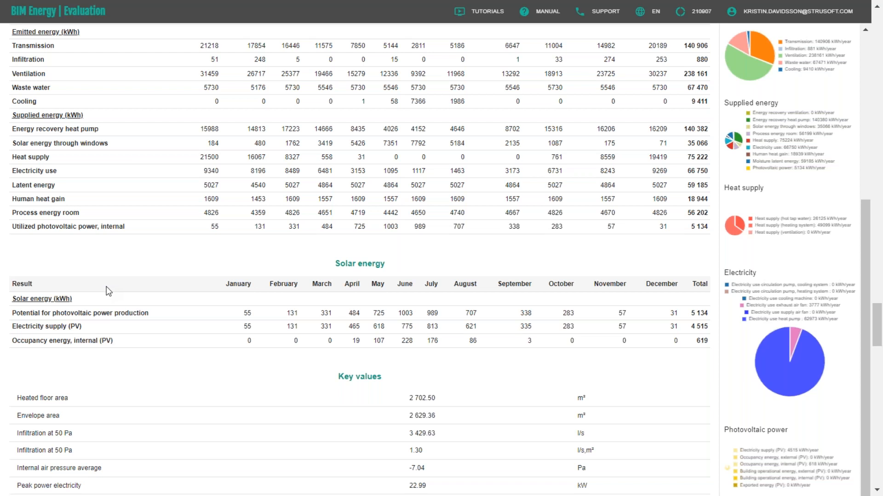
scroll(190, 269, down, 3)
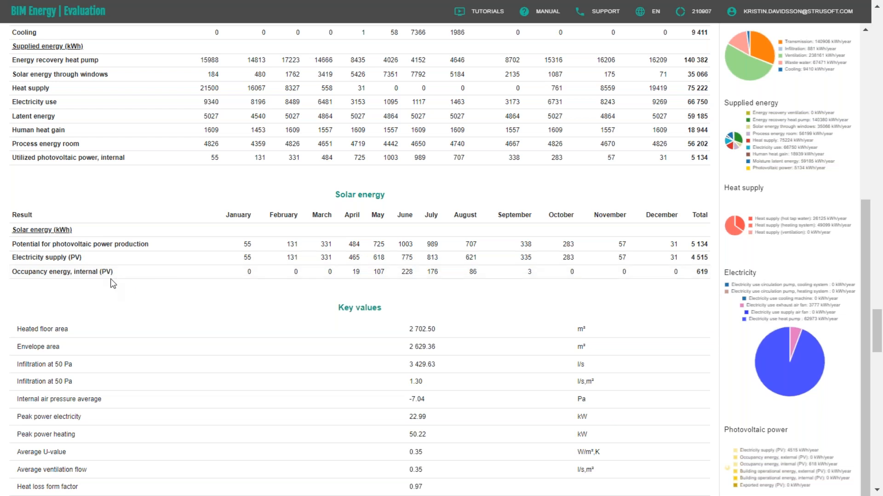
scroll(481, 276, up, 15)
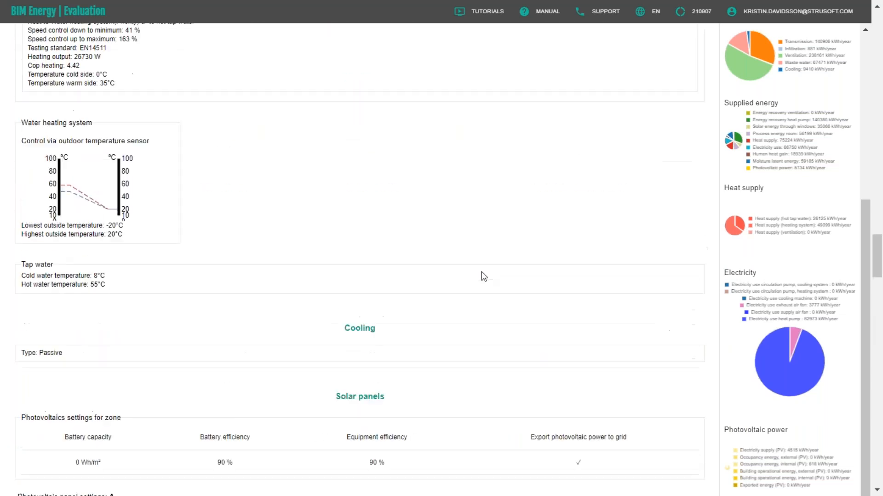
scroll(483, 276, up, 10)
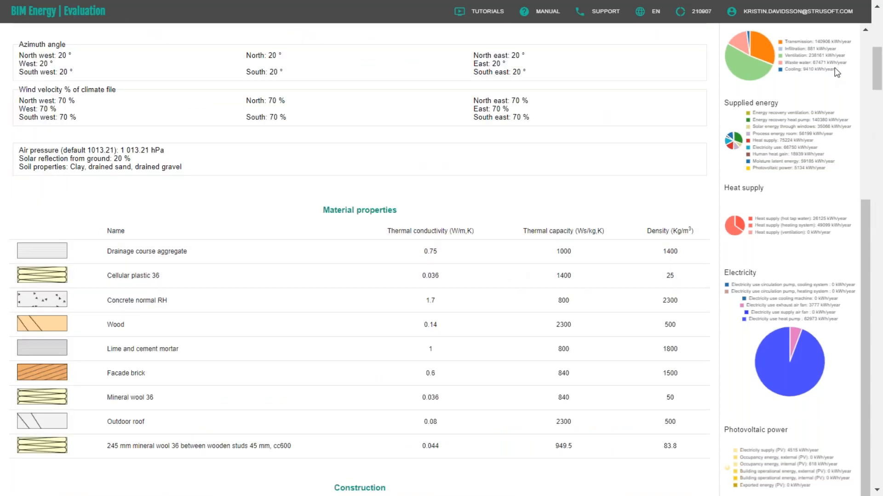
scroll(835, 74, up, 2)
scroll(835, 84, up, 2)
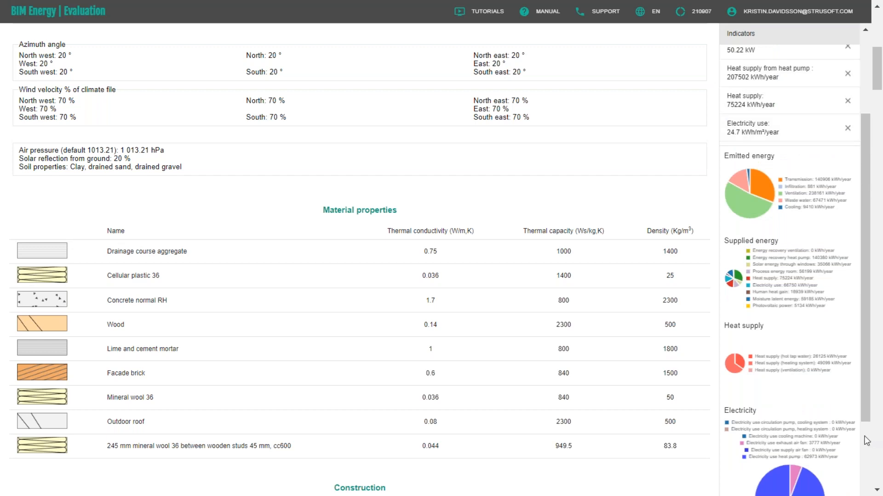
scroll(573, 202, up, 9)
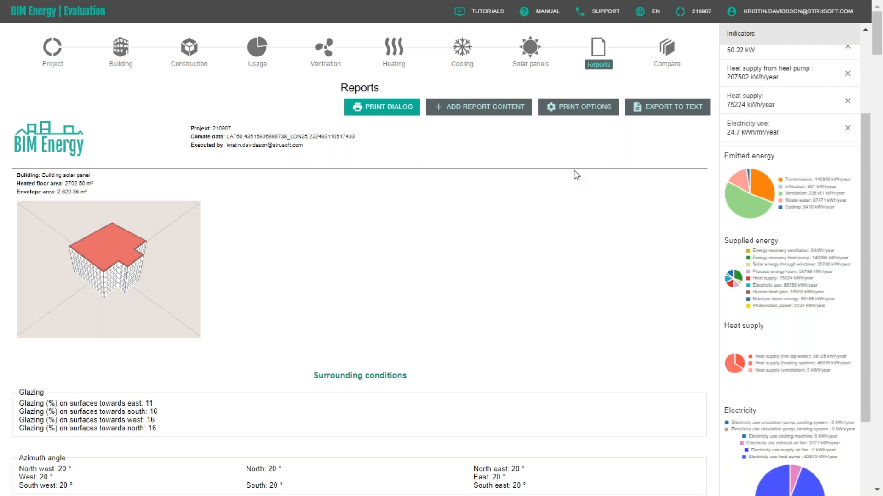
Step: Add Building solar panel as a second scenario in the comparison with Building today
click(669, 59)
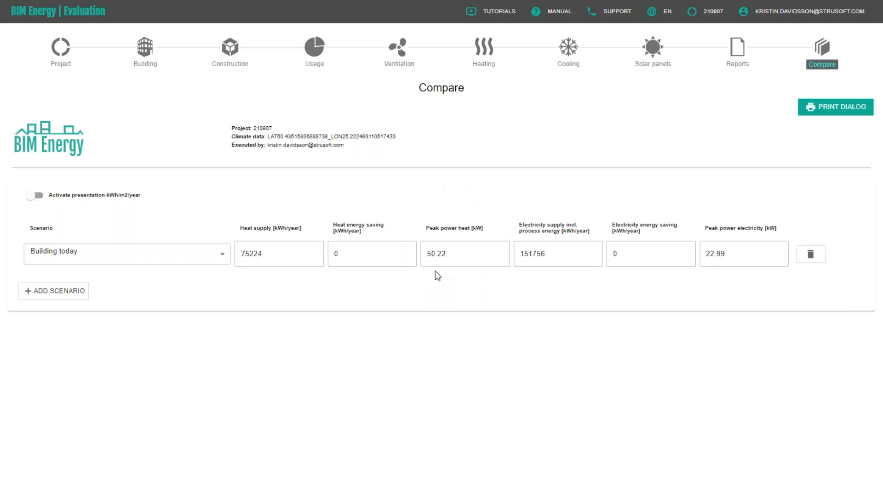
click(57, 298)
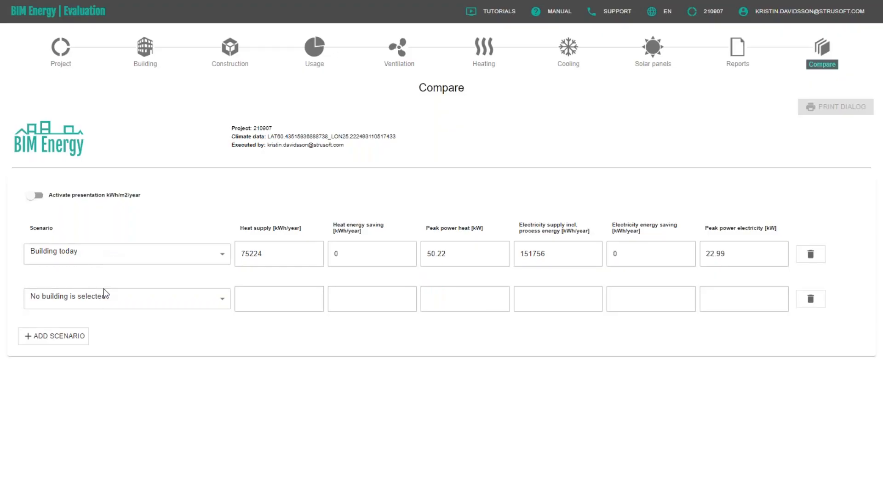
click(106, 295)
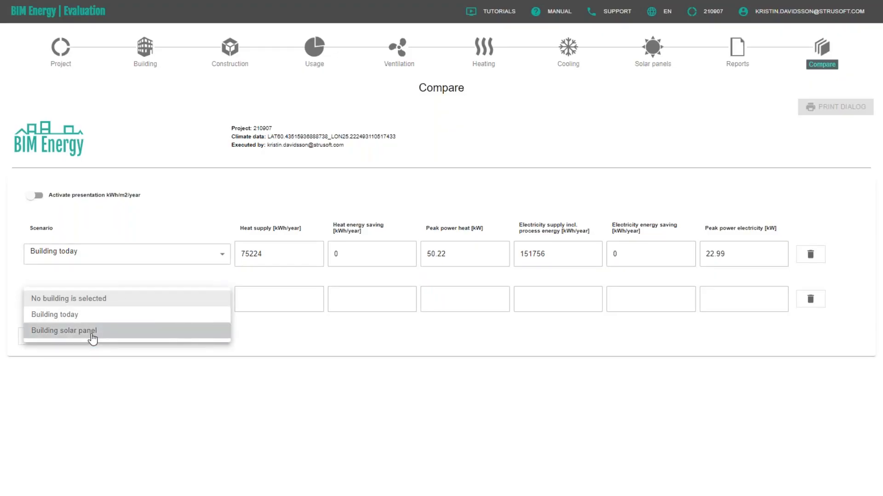
key(Return)
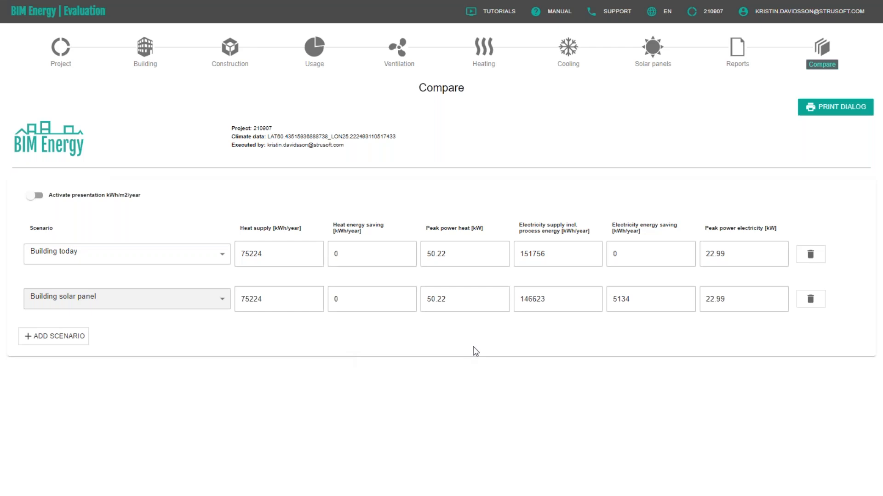
click(867, 117)
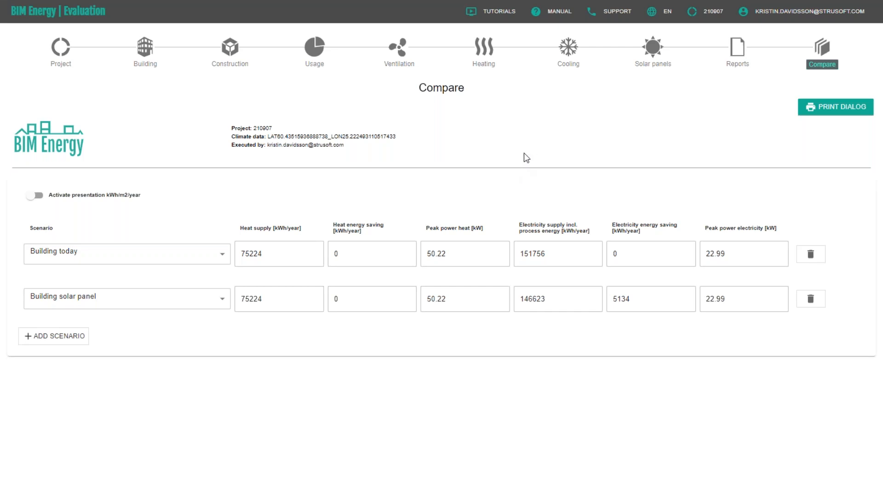
Step: Examine the constructions and thermal bridges of the typology "Highly insulated heavy building alternative Building solar panel"
click(230, 49)
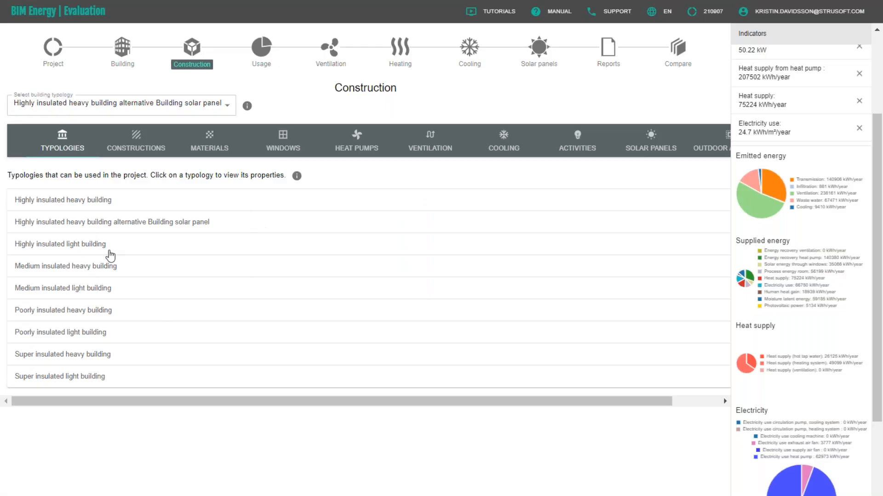
click(94, 224)
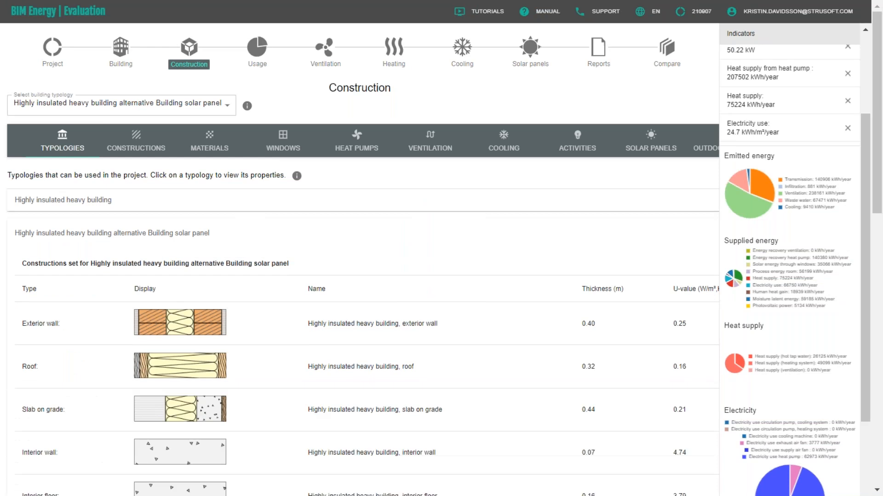
scroll(169, 249, down, 5)
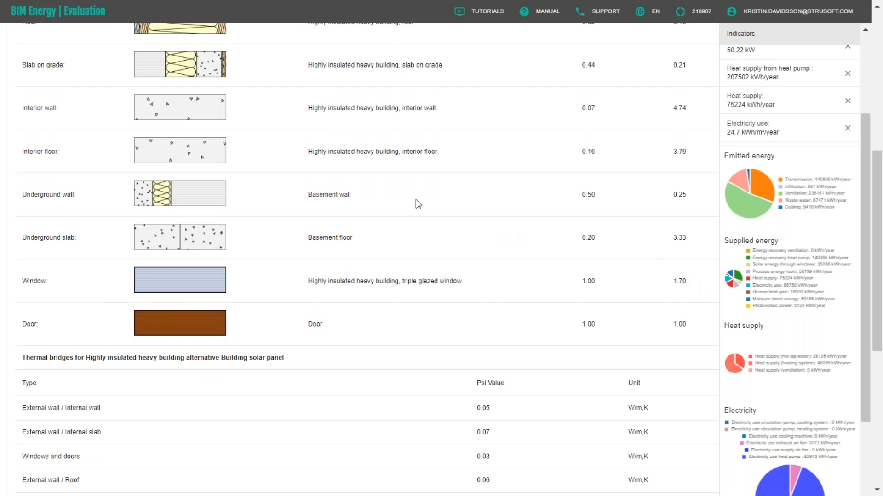
scroll(407, 196, down, 1)
scroll(407, 201, down, 7)
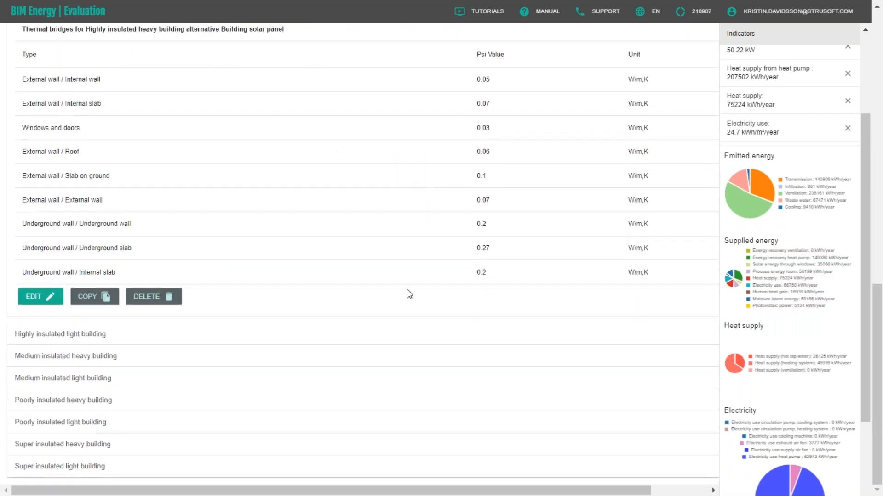
Step: Change the window construction of the Building solar panel typology to "Super insulated light building, triple glazed window argon-filled with selective coating" and save it
click(46, 300)
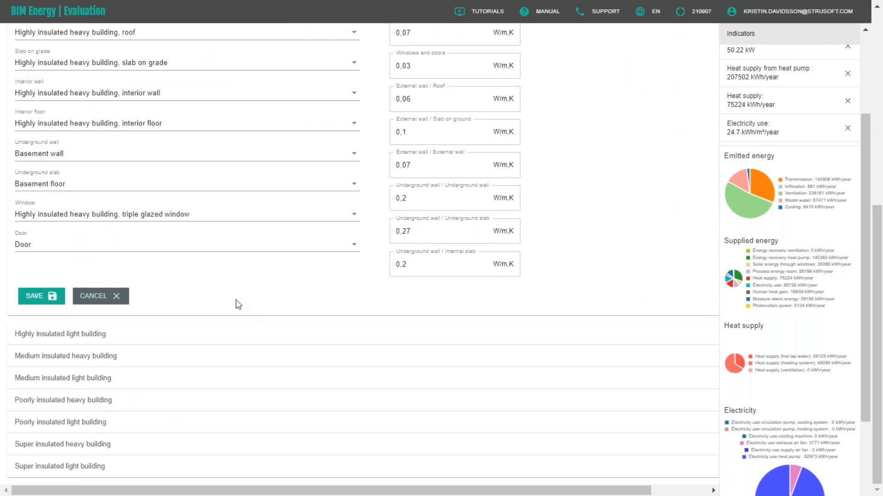
scroll(235, 300, up, 2)
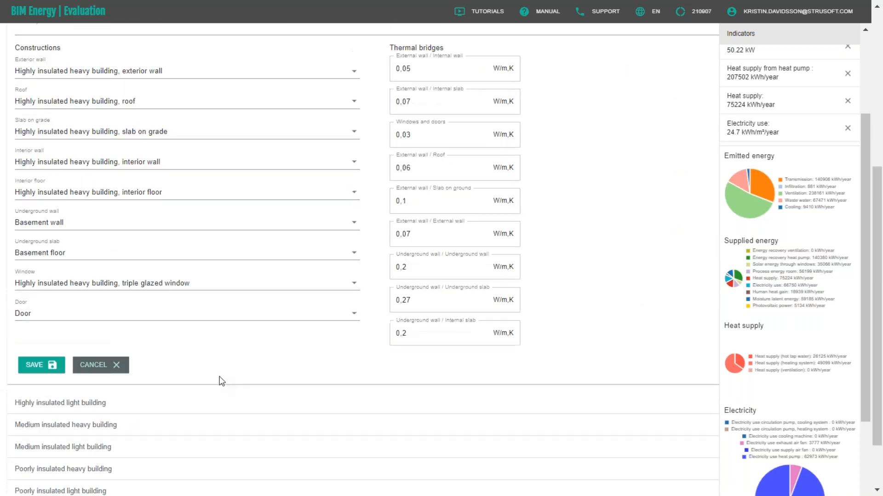
click(208, 289)
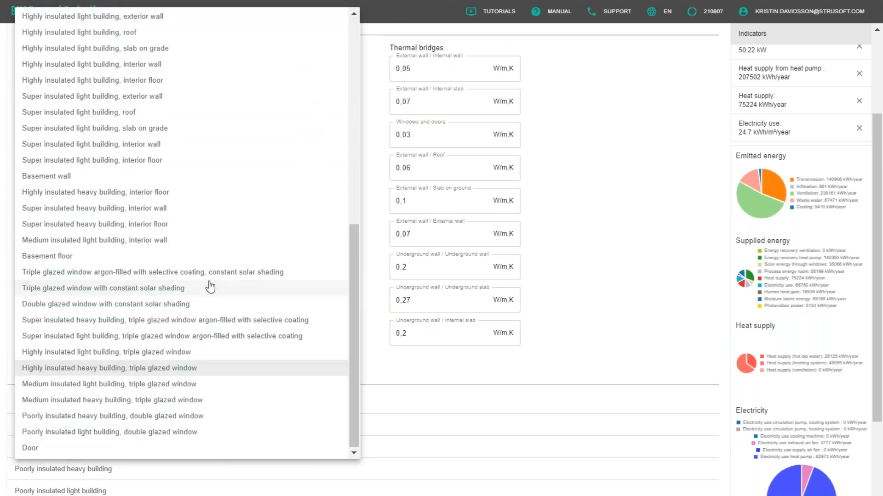
click(186, 336)
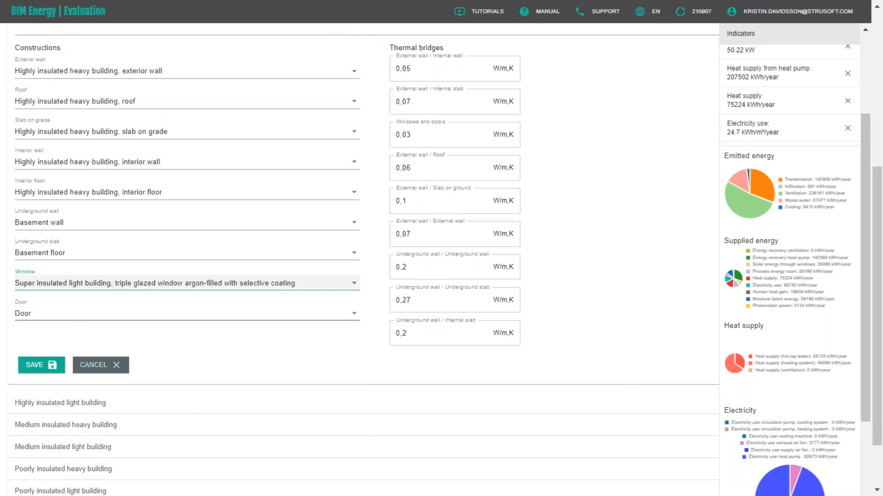
click(44, 366)
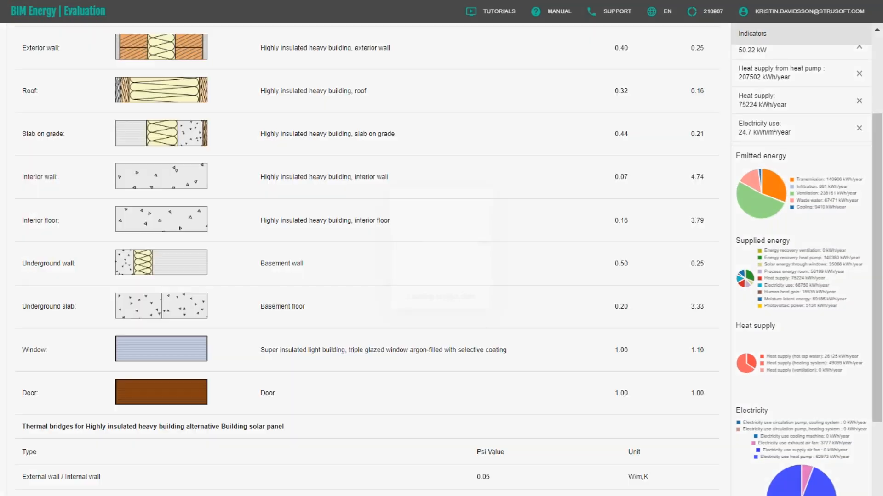
scroll(521, 313, down, 2)
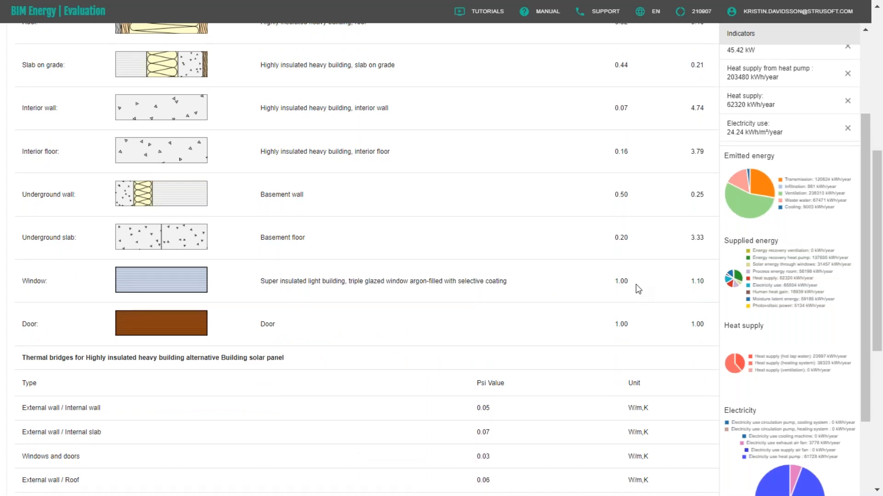
Step: Review the updated comparison between Building today and Building solar panel, and return to the report
scroll(635, 283, up, 8)
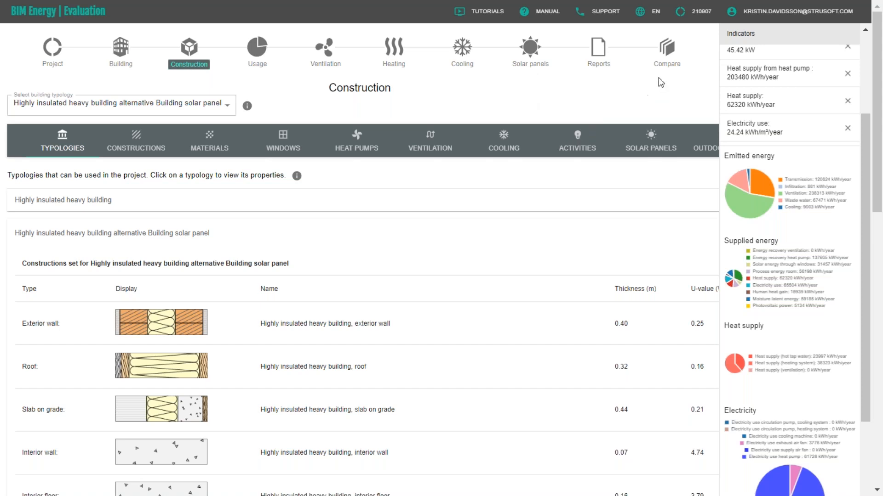
click(671, 50)
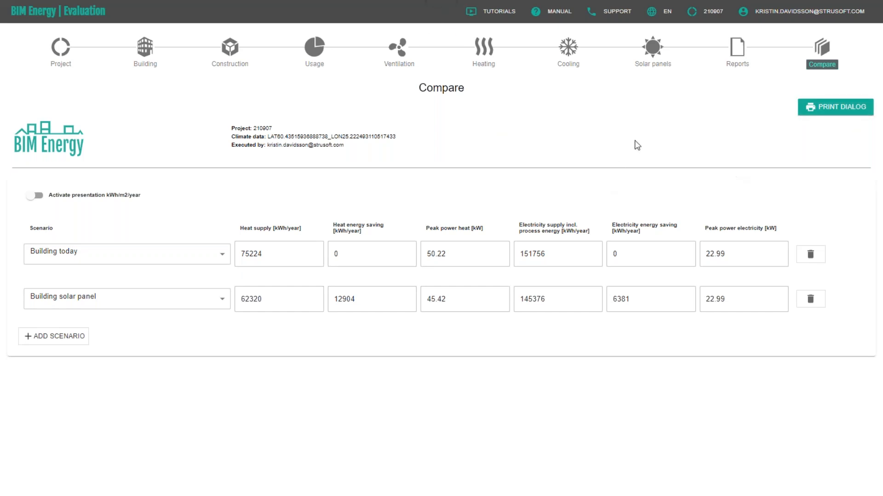
click(737, 54)
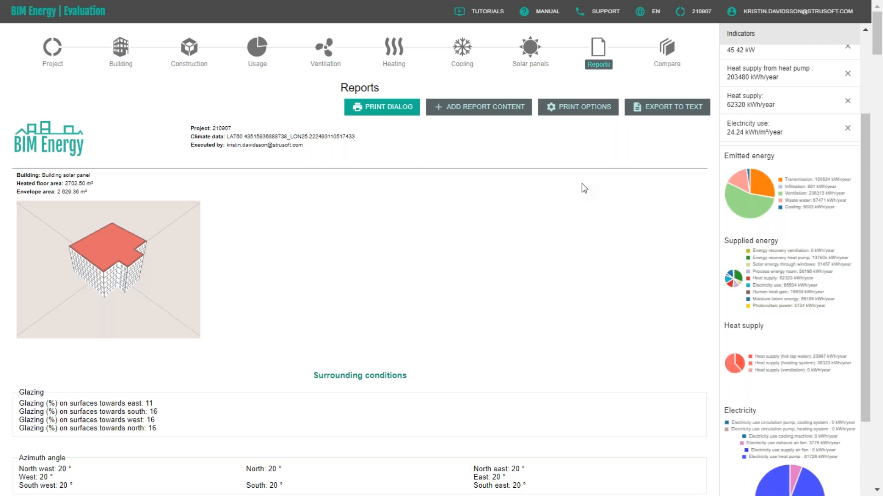
Step: View the available support contact options, close them, and exit the browser's full-screen view
click(606, 11)
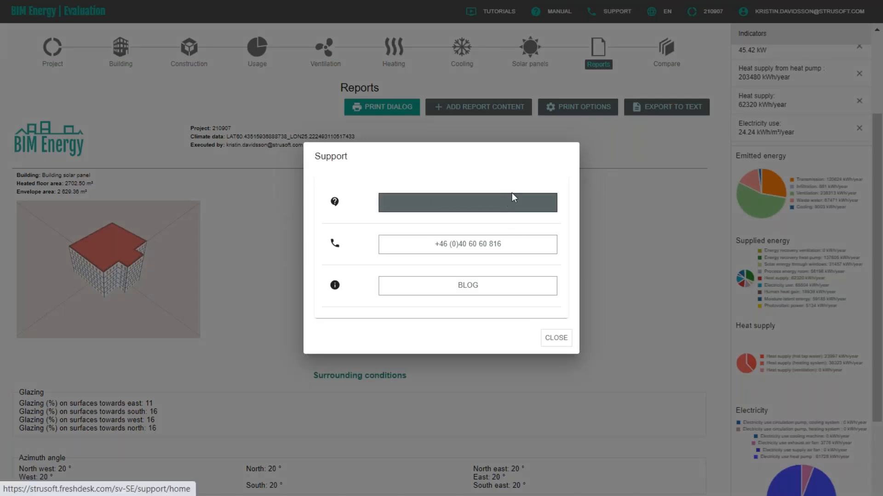
click(644, 189)
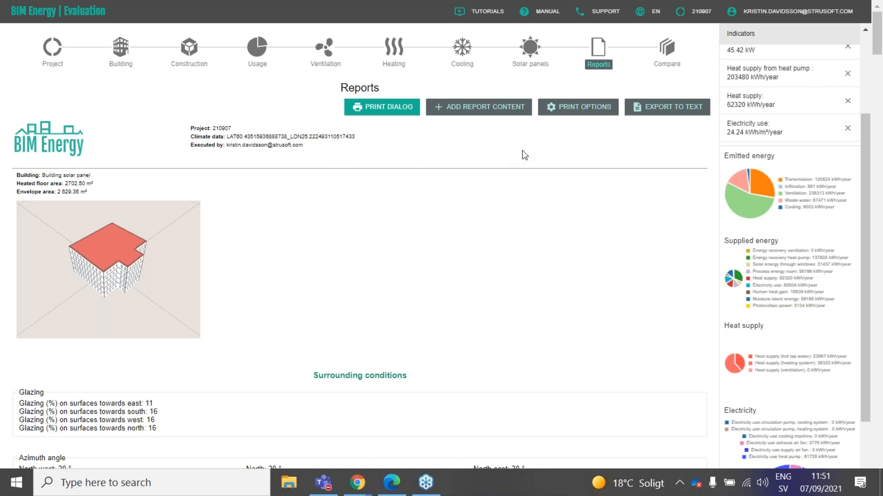
click(502, 154)
key(F11)
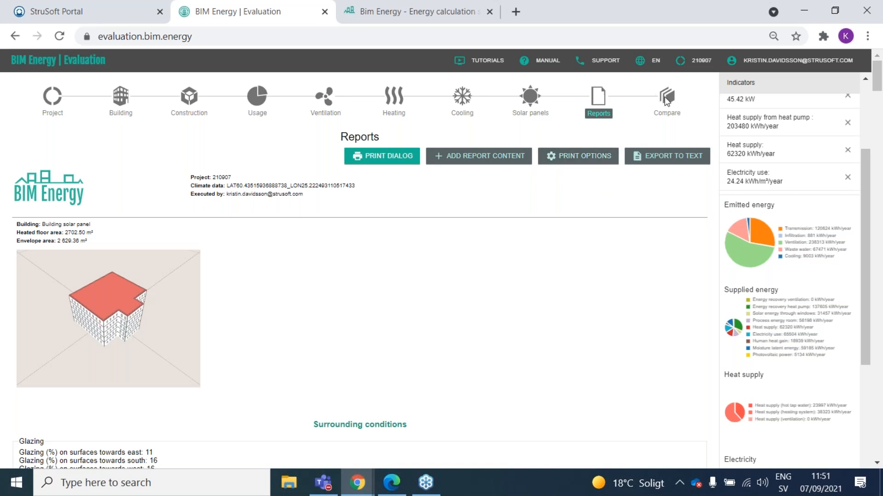
Step: Switch to the bimenergy.com website and examine the product introduction, demo booking form and customer company logos
click(404, 18)
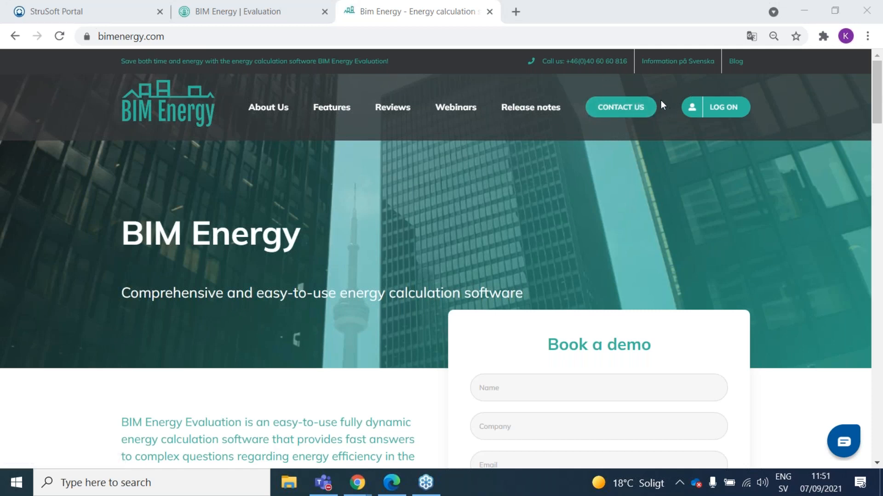
click(276, 16)
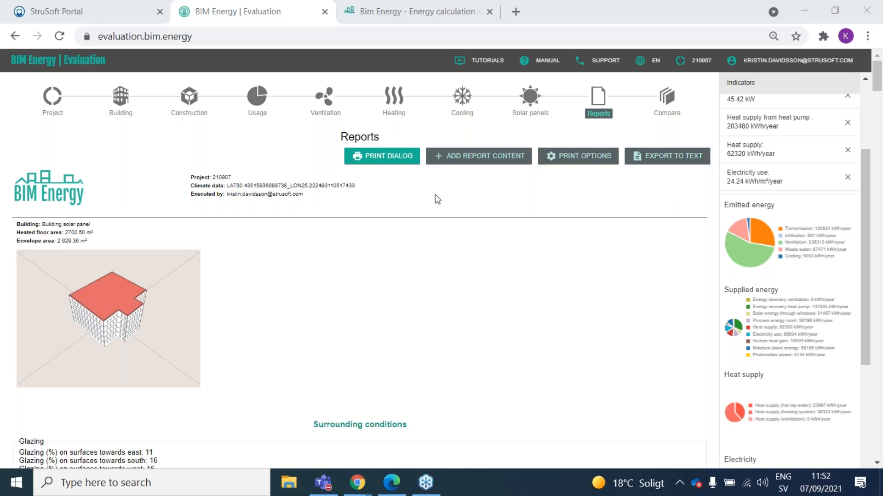
click(416, 13)
scroll(493, 272, down, 6)
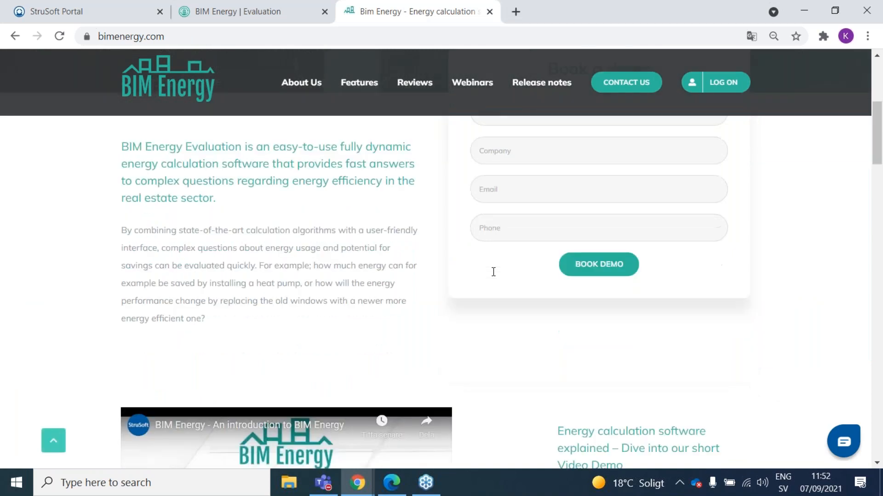
scroll(493, 272, down, 8)
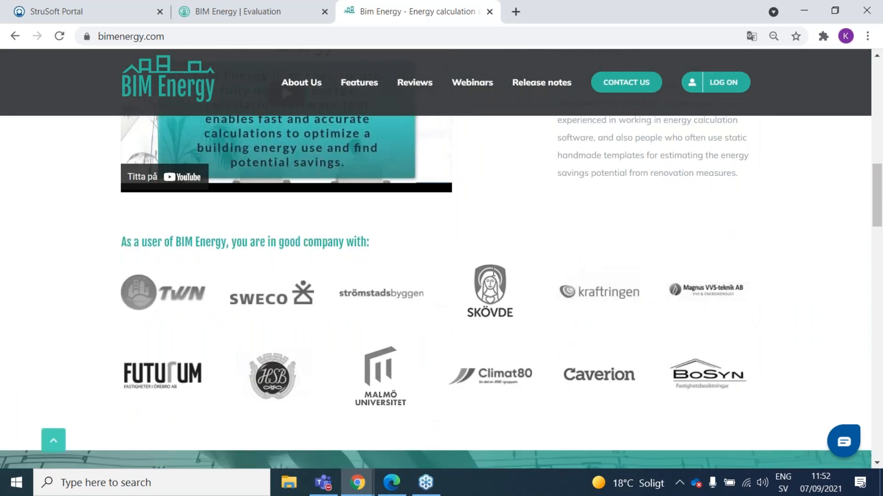
scroll(489, 275, down, 1)
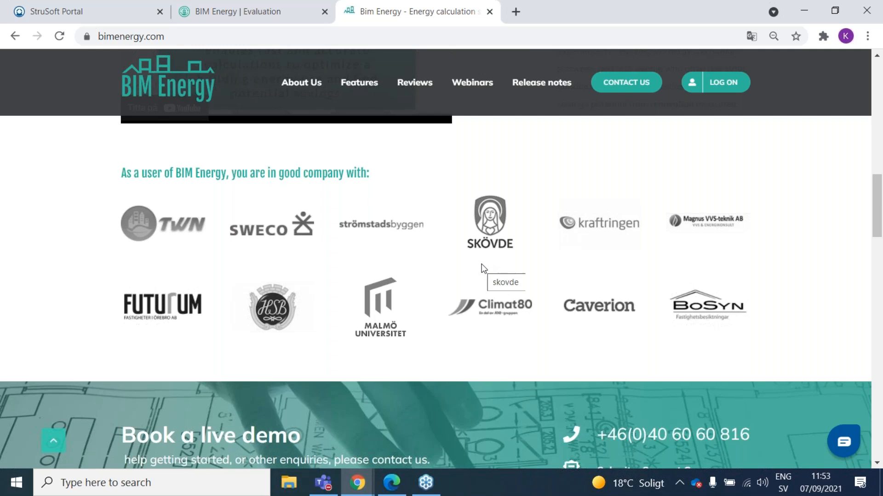
scroll(481, 264, up, 1)
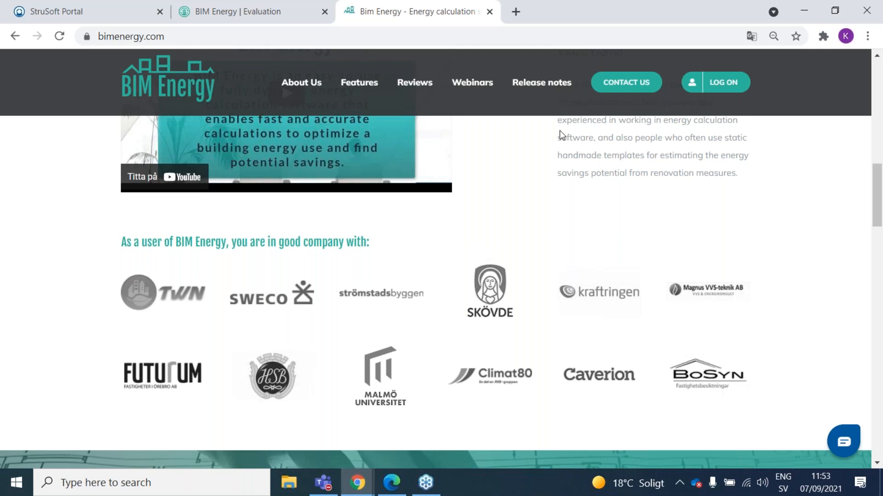
Step: Switch back to the Building solar panel report in BIM Energy Evaluation
click(285, 13)
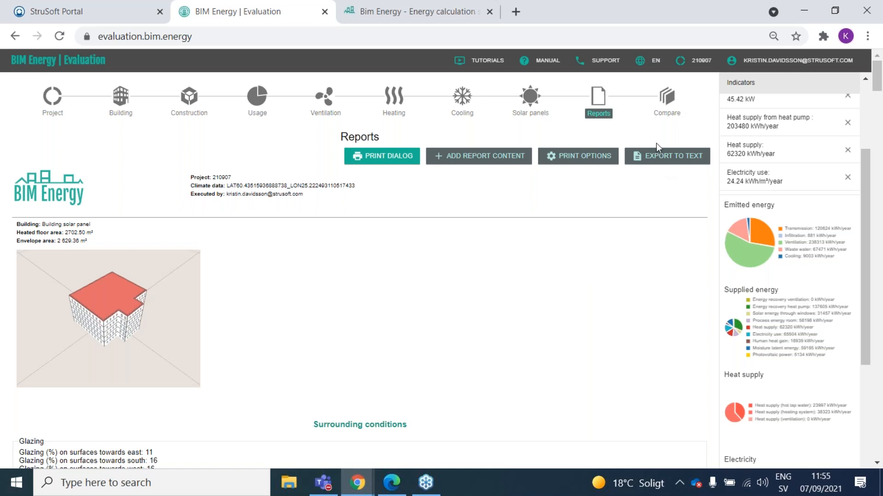
click(663, 166)
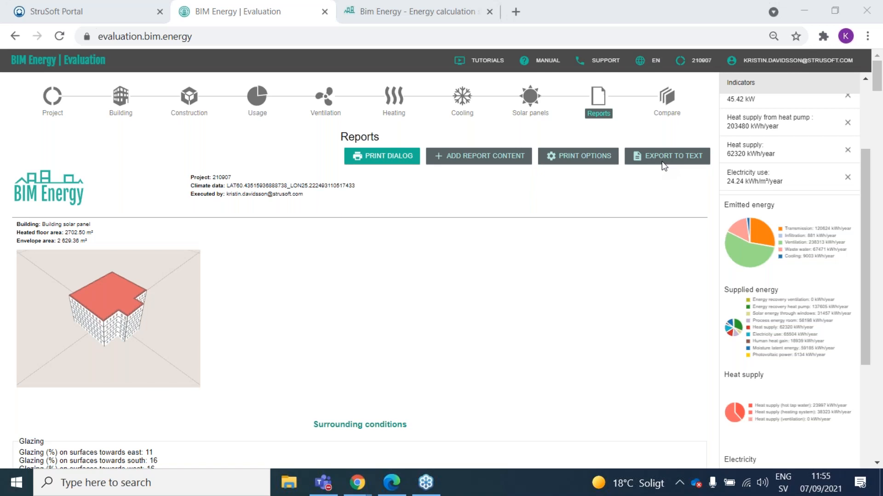